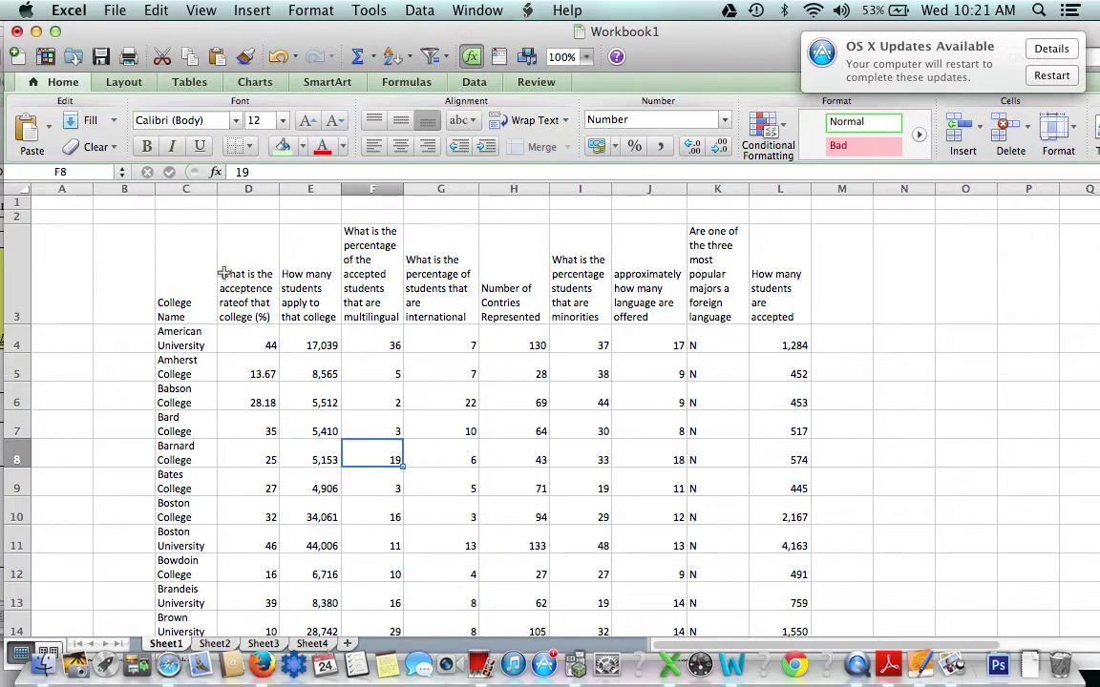
Step: Copy the college names and acceptance rates from Sheet1 into Sheet2 starting at D4
left_click_drag(176, 282, 253, 415)
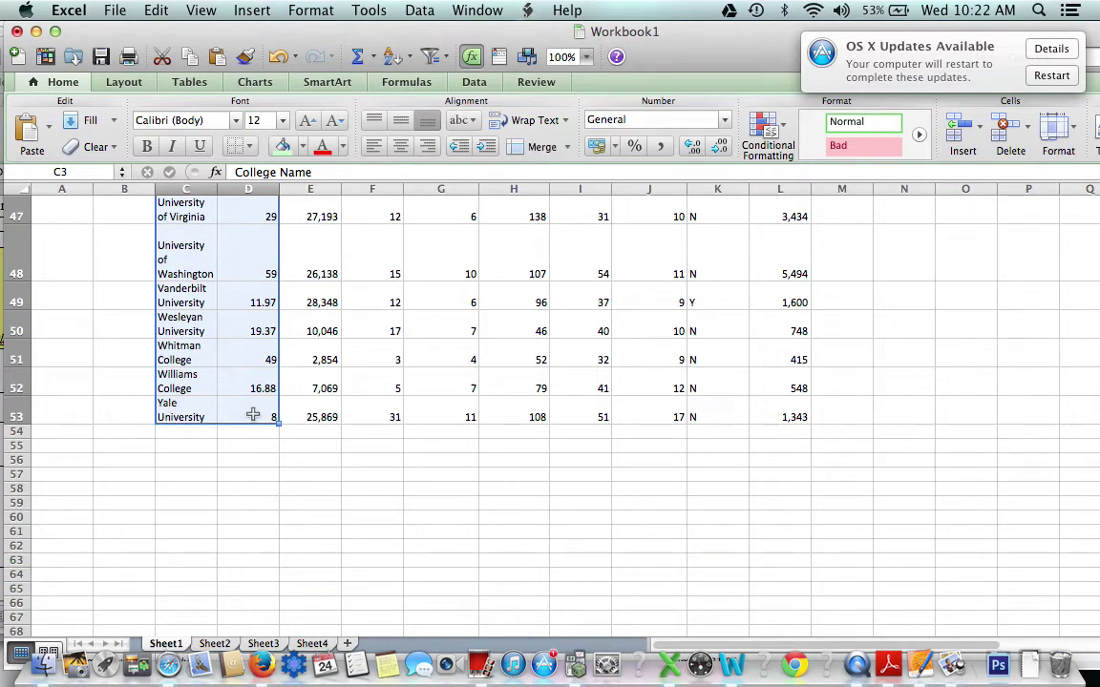
key("super+c")
scroll(253, 415, "up", 15)
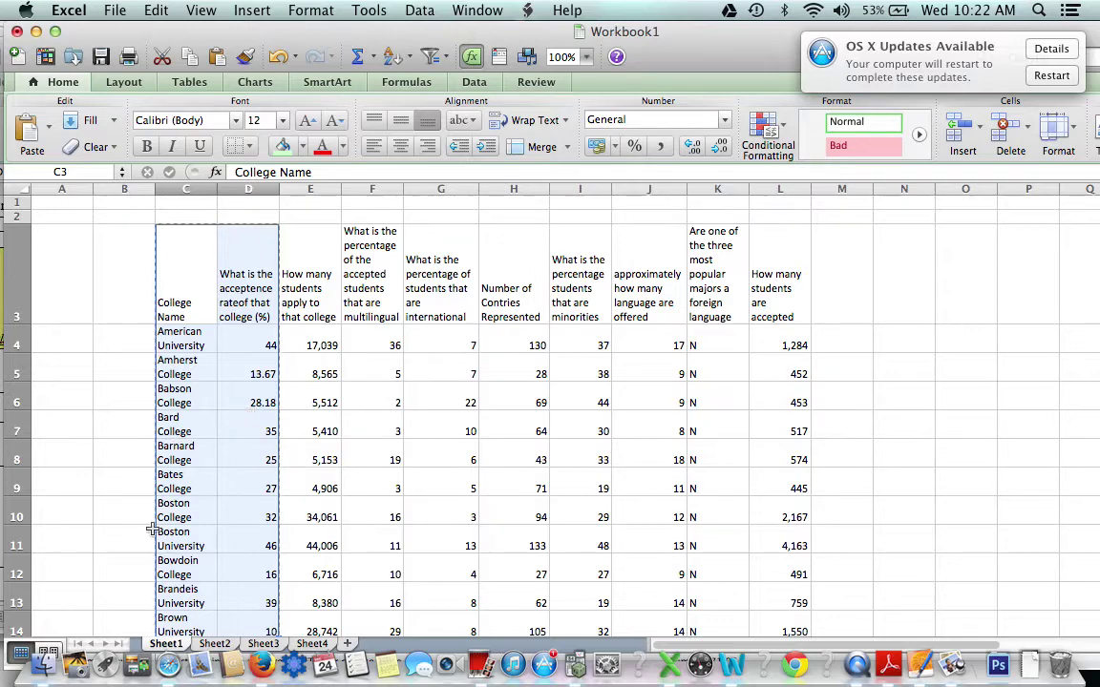
left_click(213, 645)
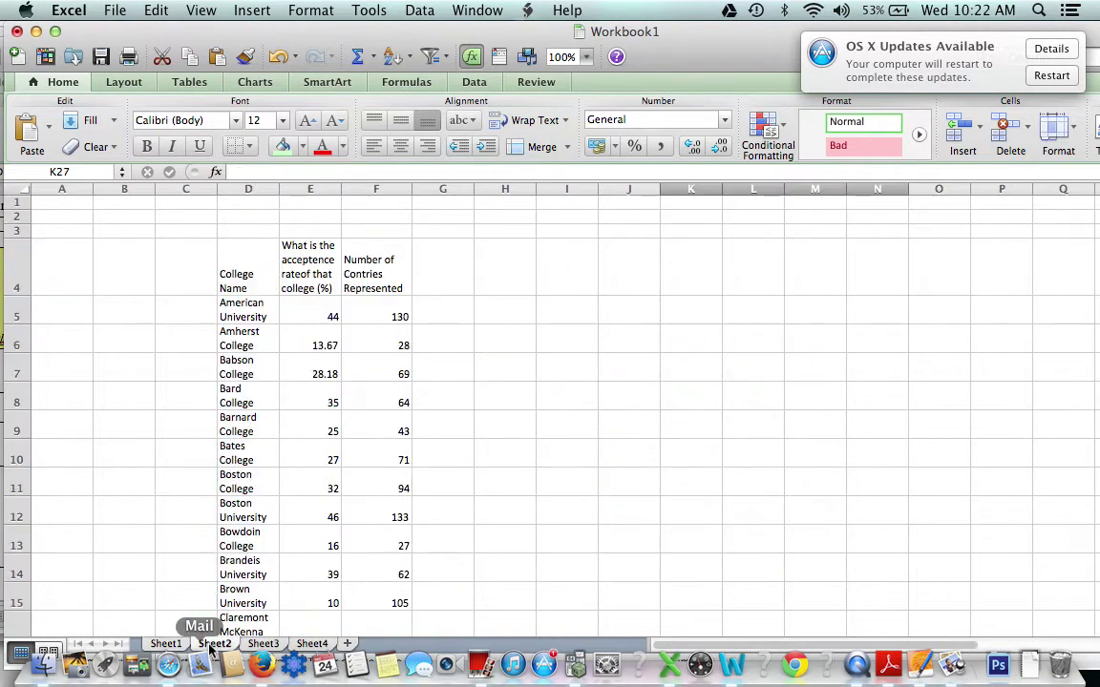
left_click(238, 266)
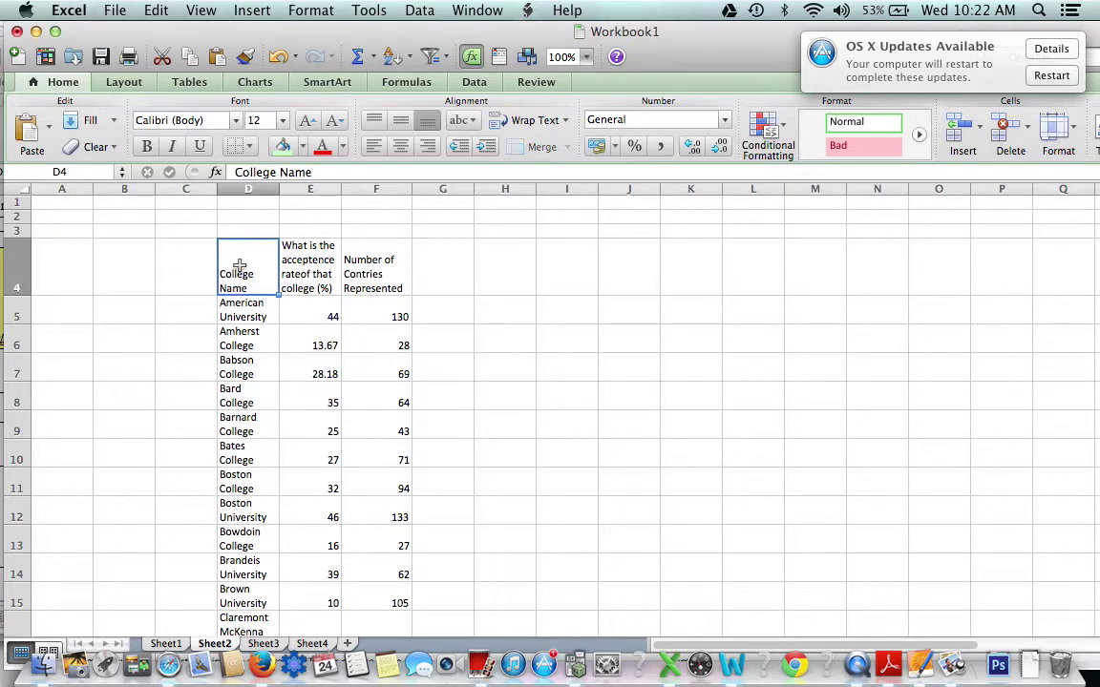
key("super+v")
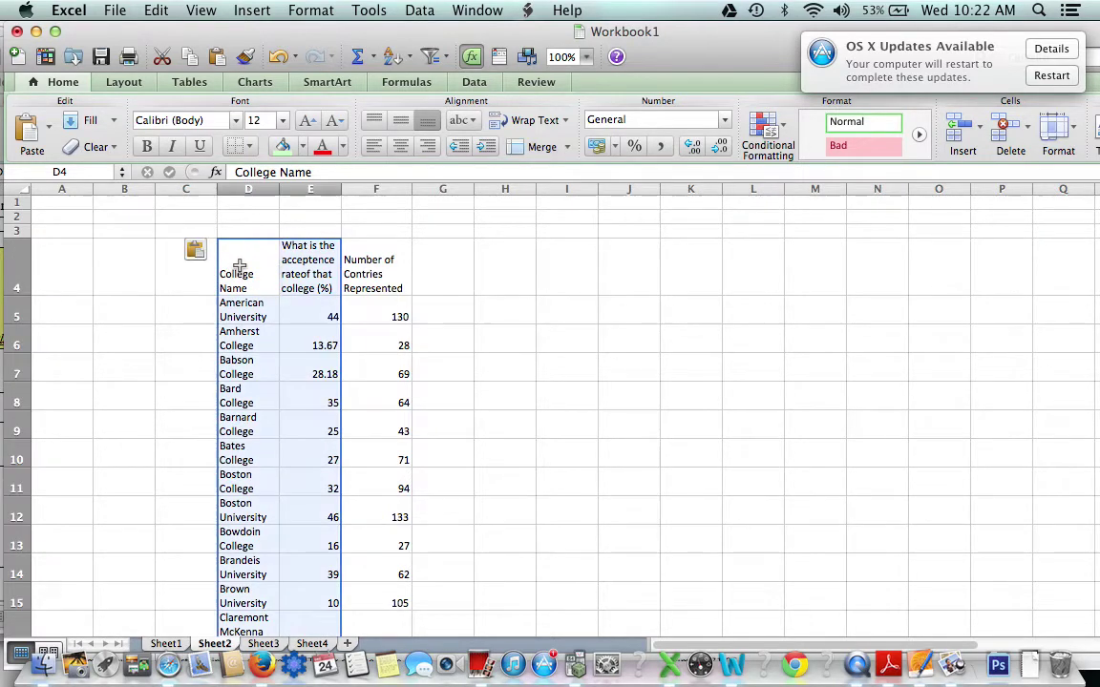
Step: Copy the Number of Countries Represented column from Sheet1 into Sheet2 at F4
left_click(178, 645)
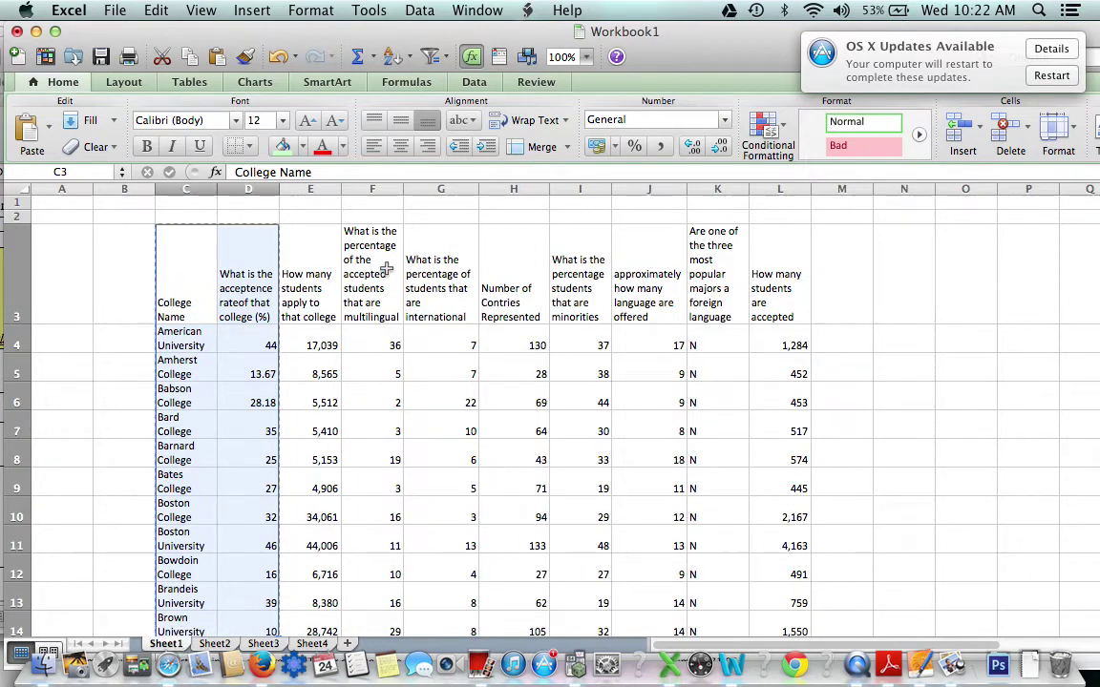
left_click(496, 298)
left_click_drag(497, 297, 526, 428)
key("super+c")
scroll(429, 420, "up", 15)
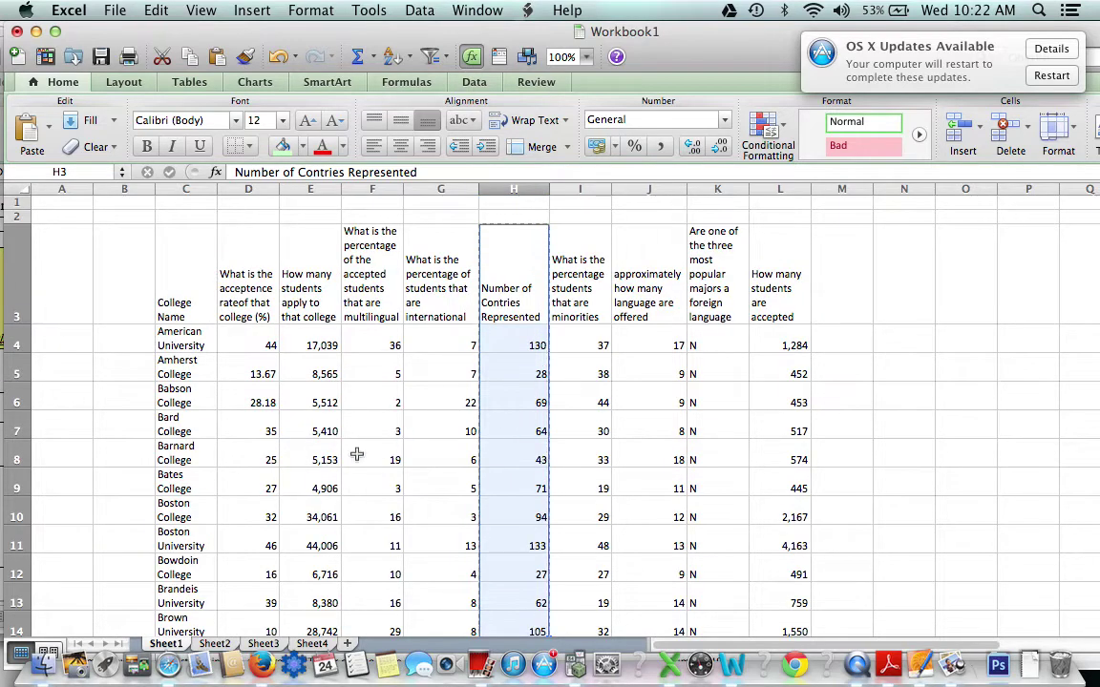
left_click(214, 644)
left_click(367, 277)
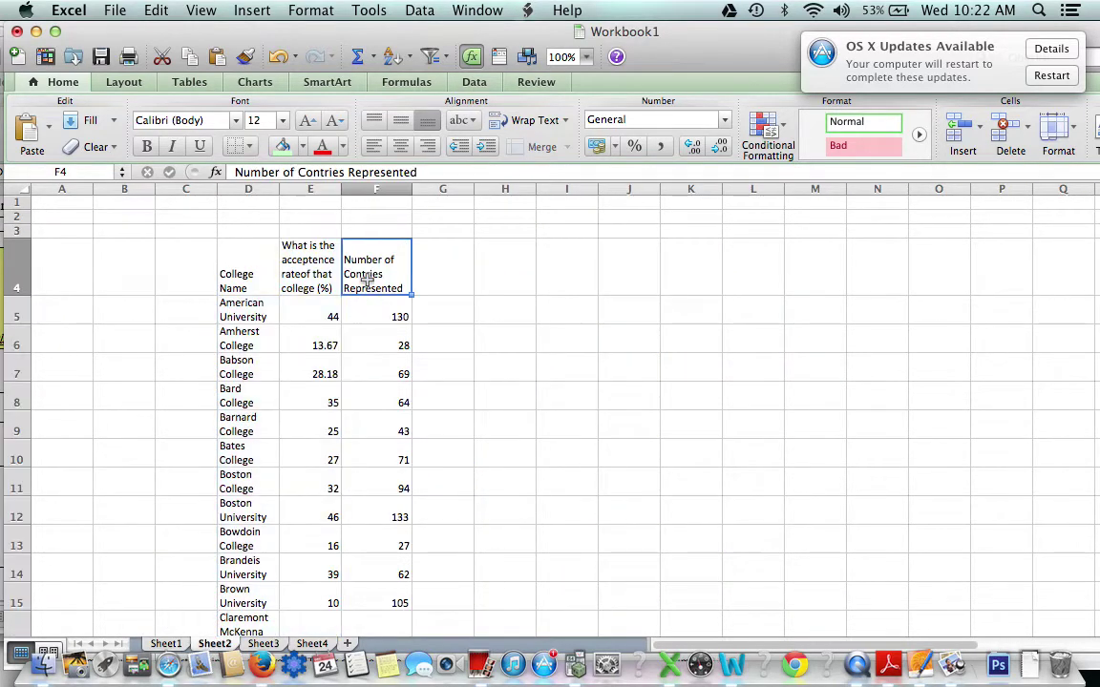
key("super+v")
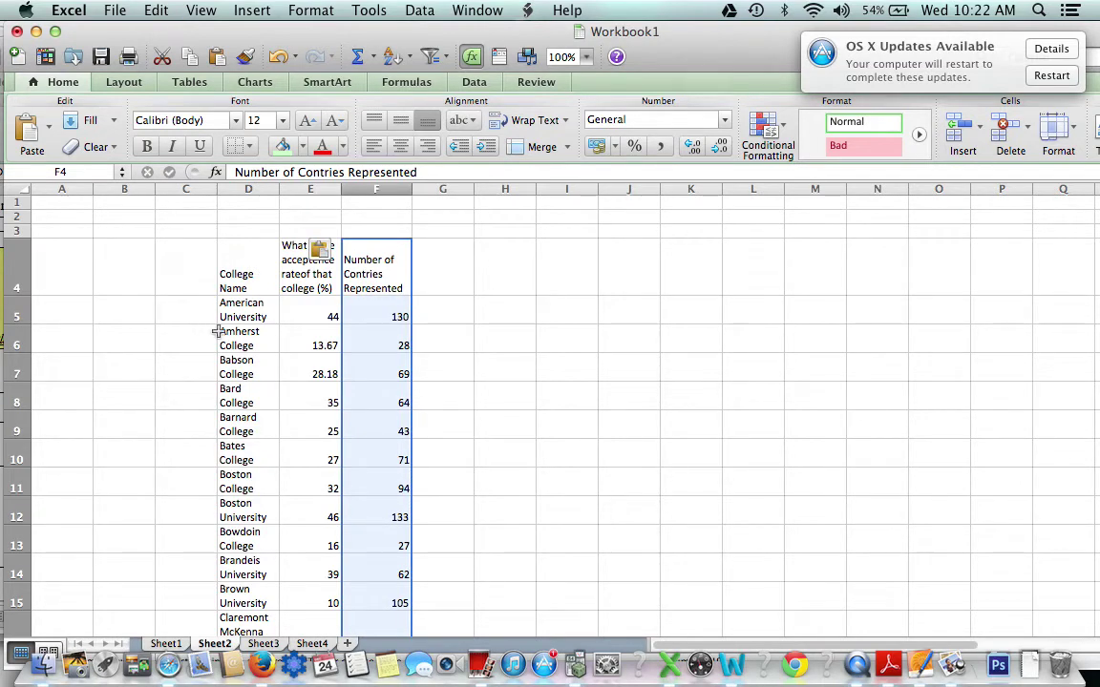
left_click(159, 302)
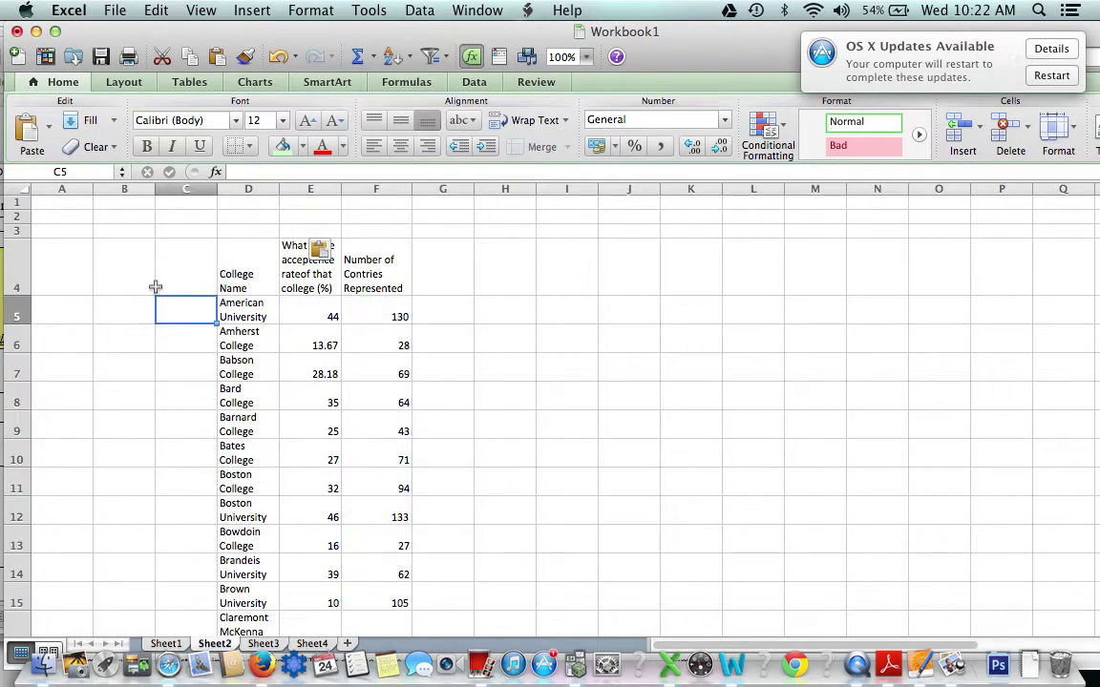
left_click(288, 216)
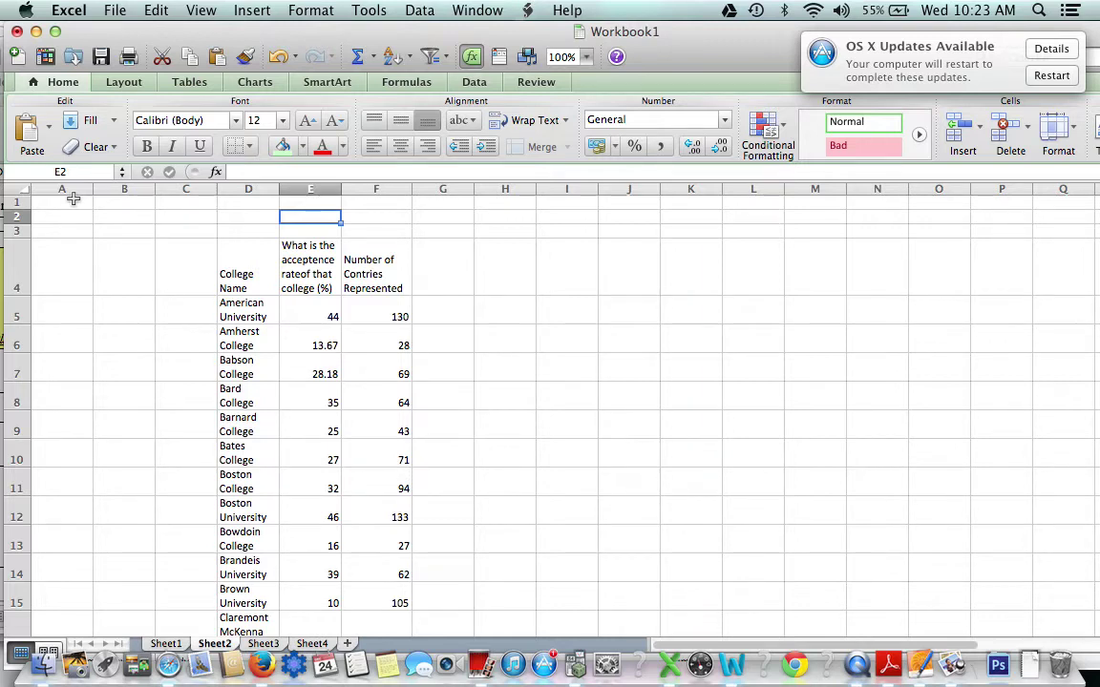
left_click(392, 308)
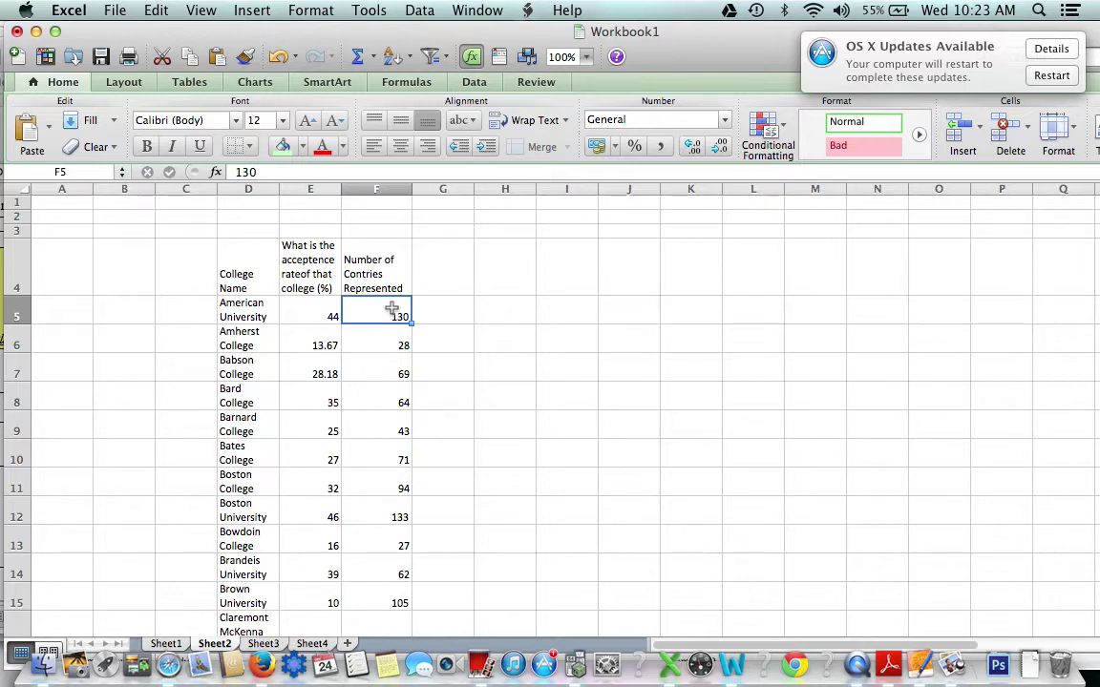
Step: Inspect the countries values 105 and 27 in Sheet2's countries column
scroll(395, 439, "down", 5)
left_click(399, 439)
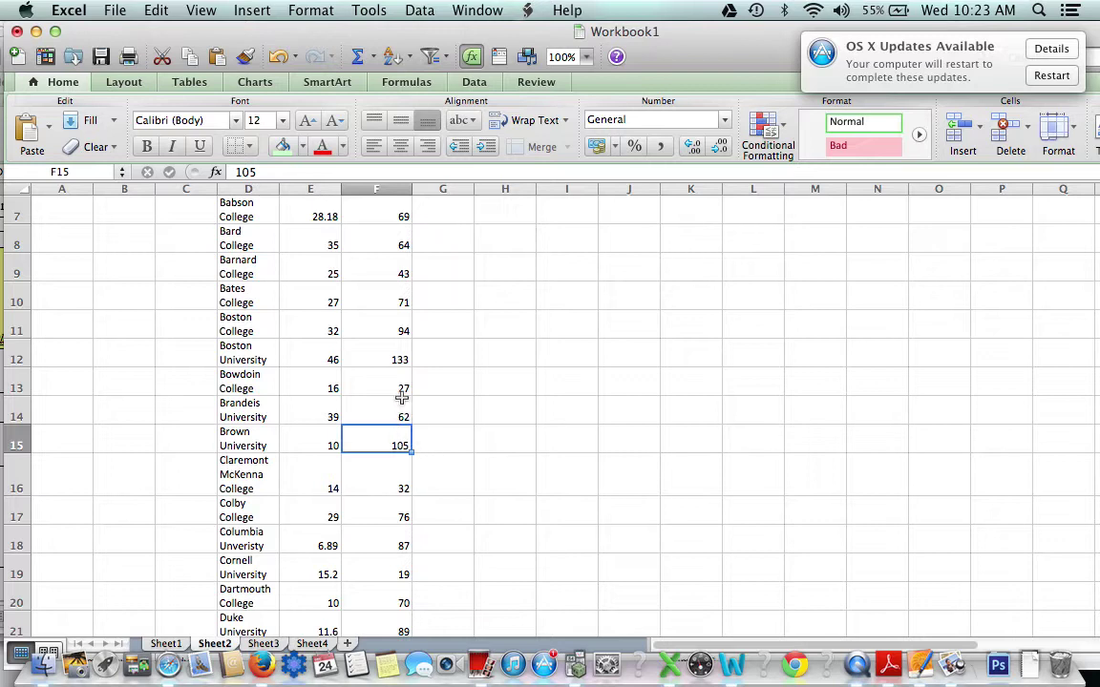
left_click(401, 388)
scroll(401, 388, "up", 5)
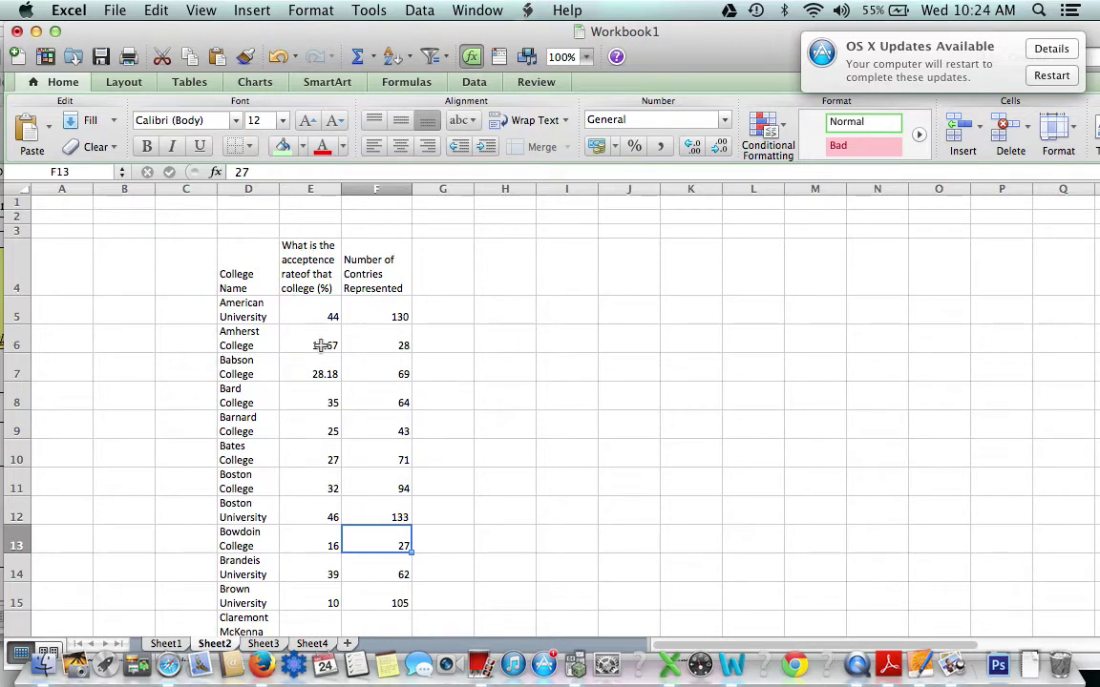
scroll(321, 345, "down", 1)
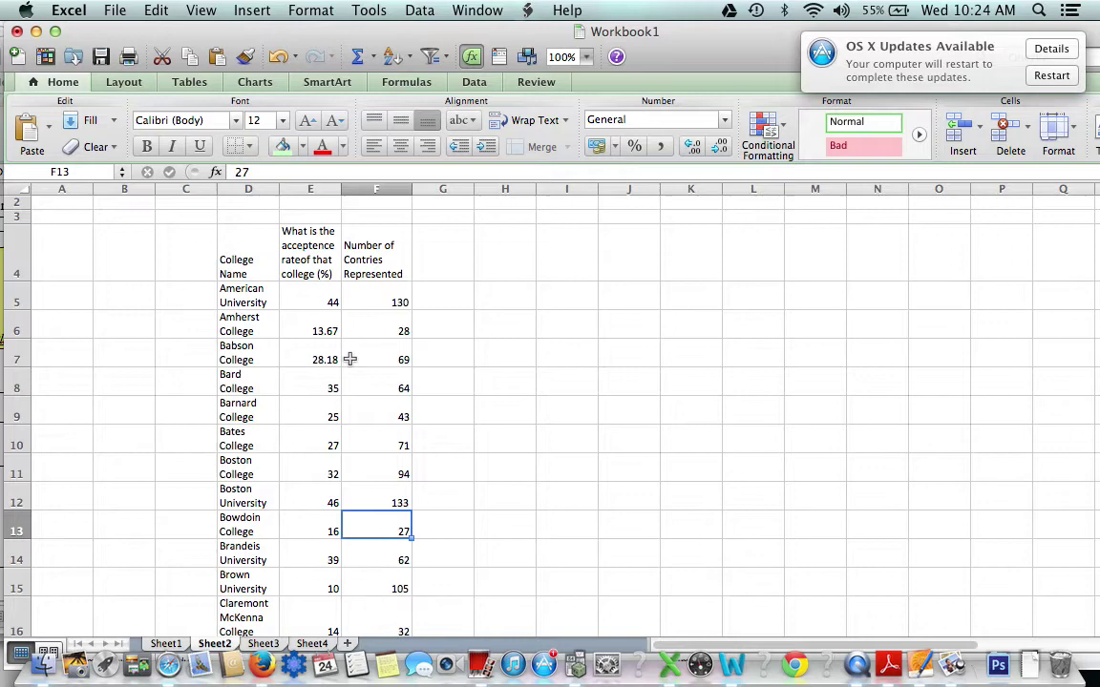
scroll(356, 435, "down", 4)
scroll(357, 435, "down", 8)
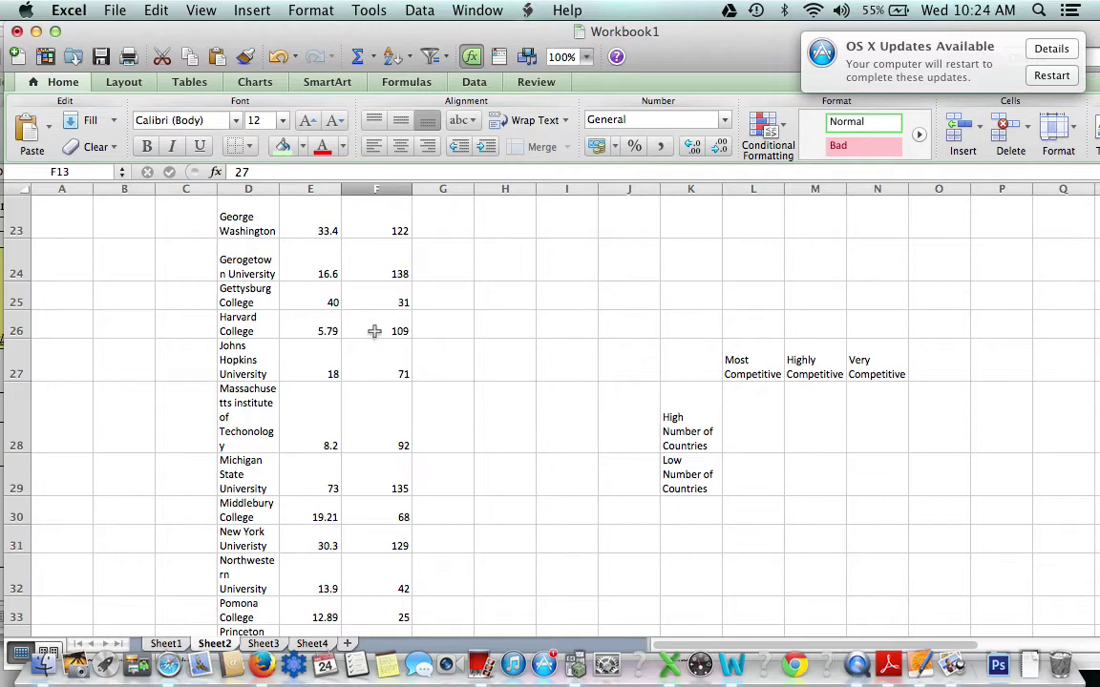
scroll(376, 331, "up", 10)
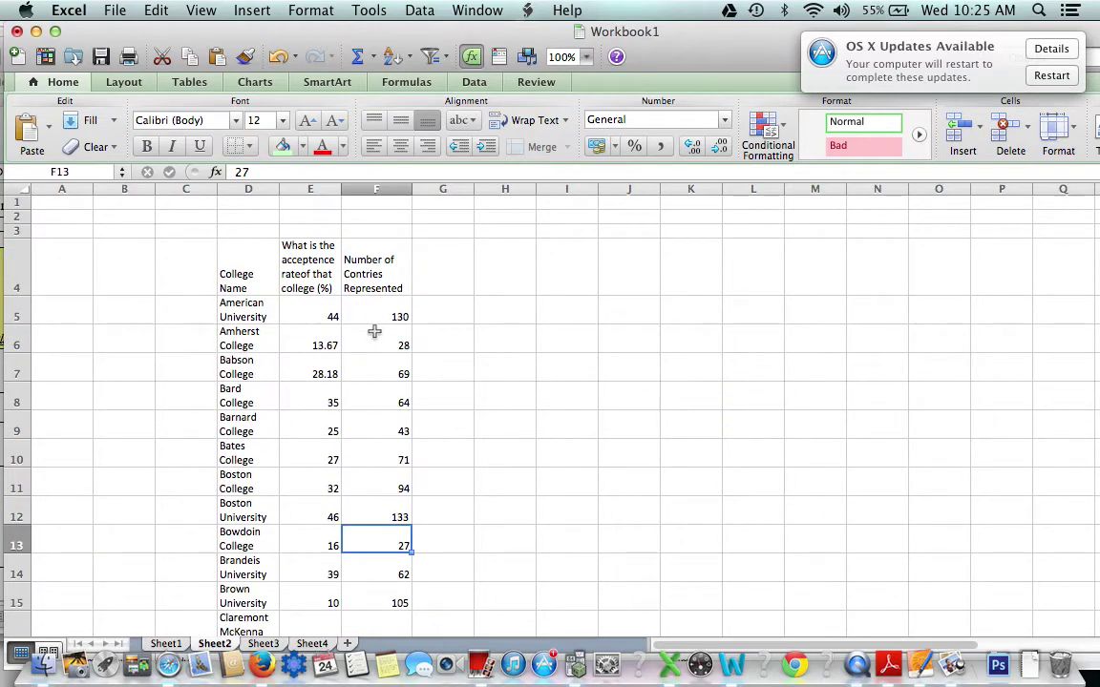
scroll(374, 332, "down", 20)
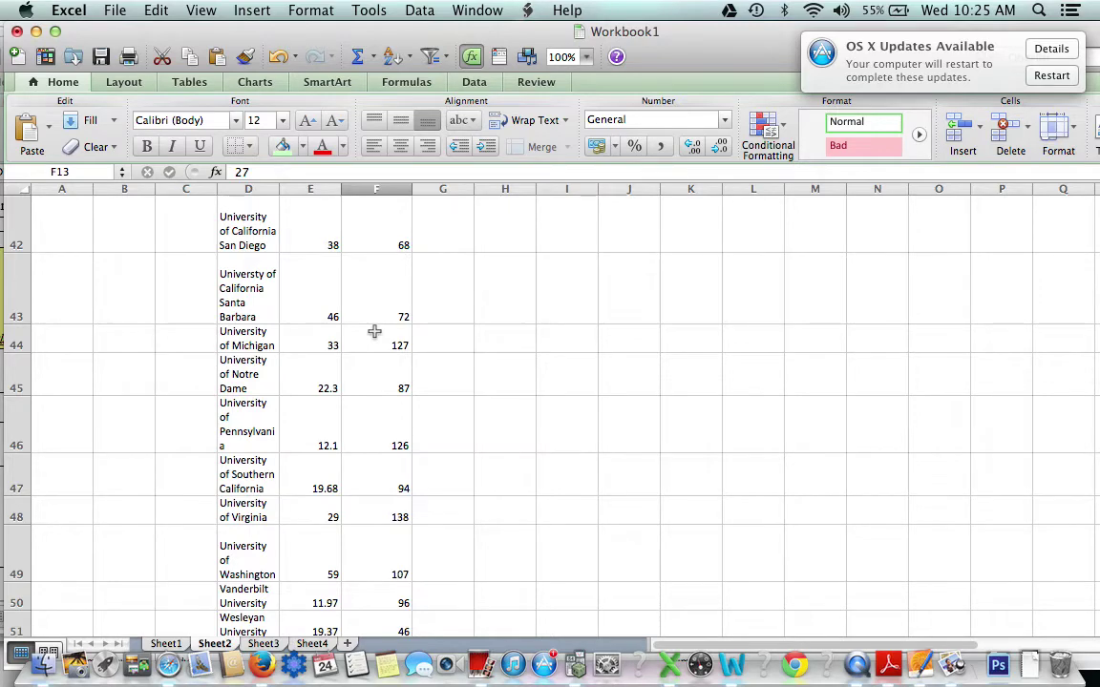
scroll(374, 331, "up", 15)
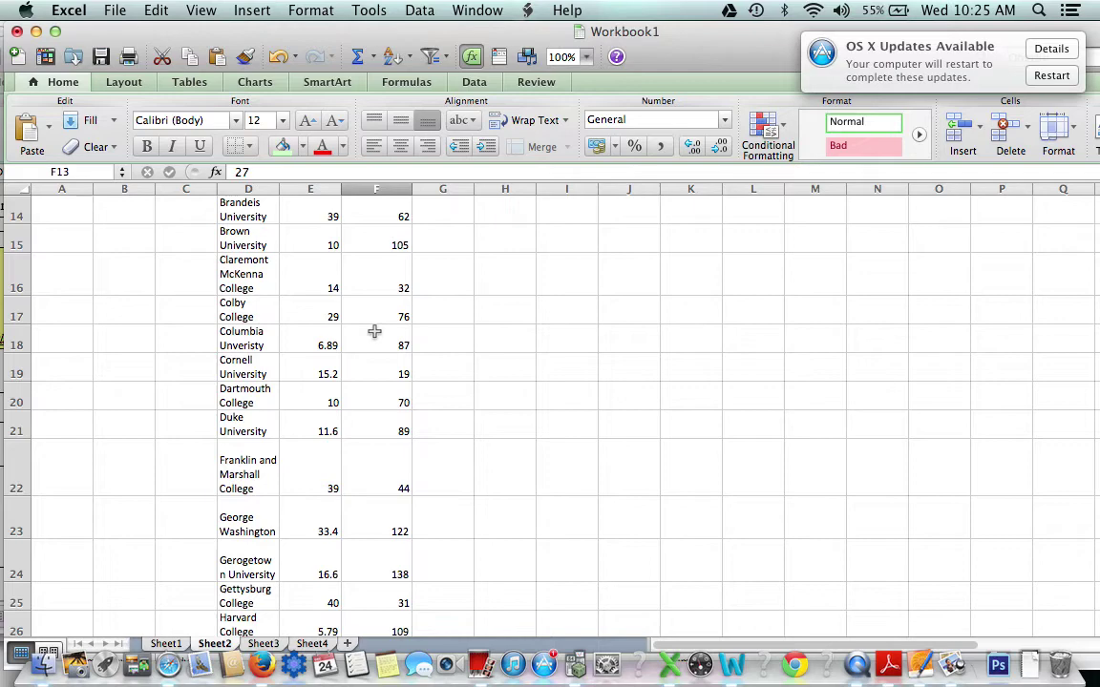
scroll(374, 331, "up", 5)
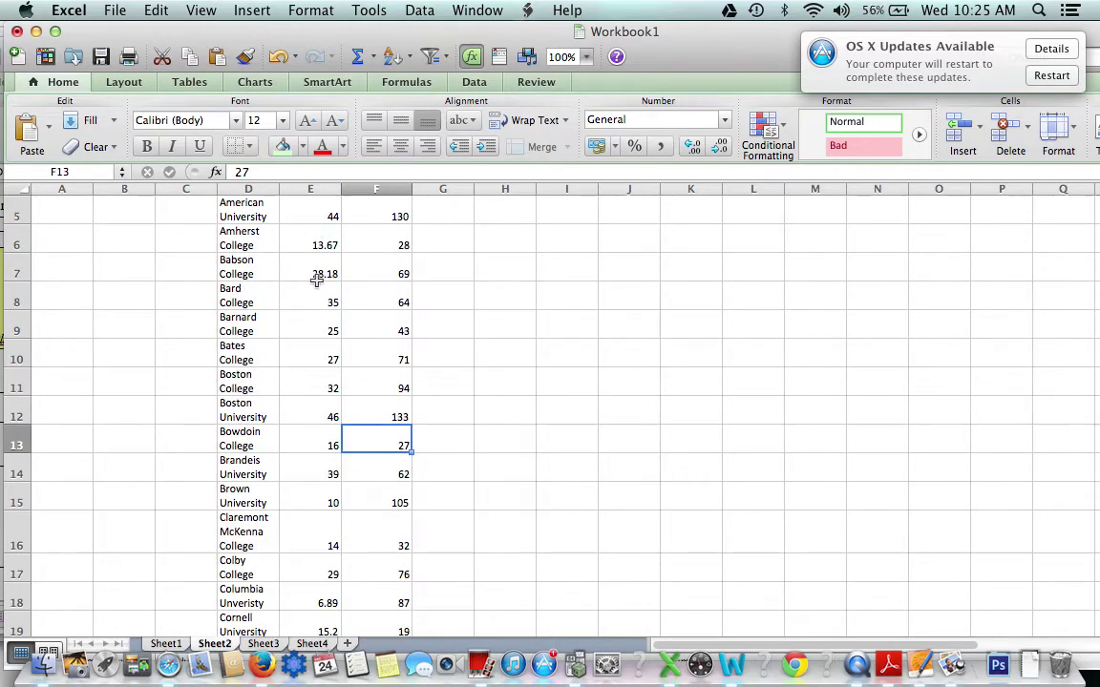
scroll(316, 279, "down", 3)
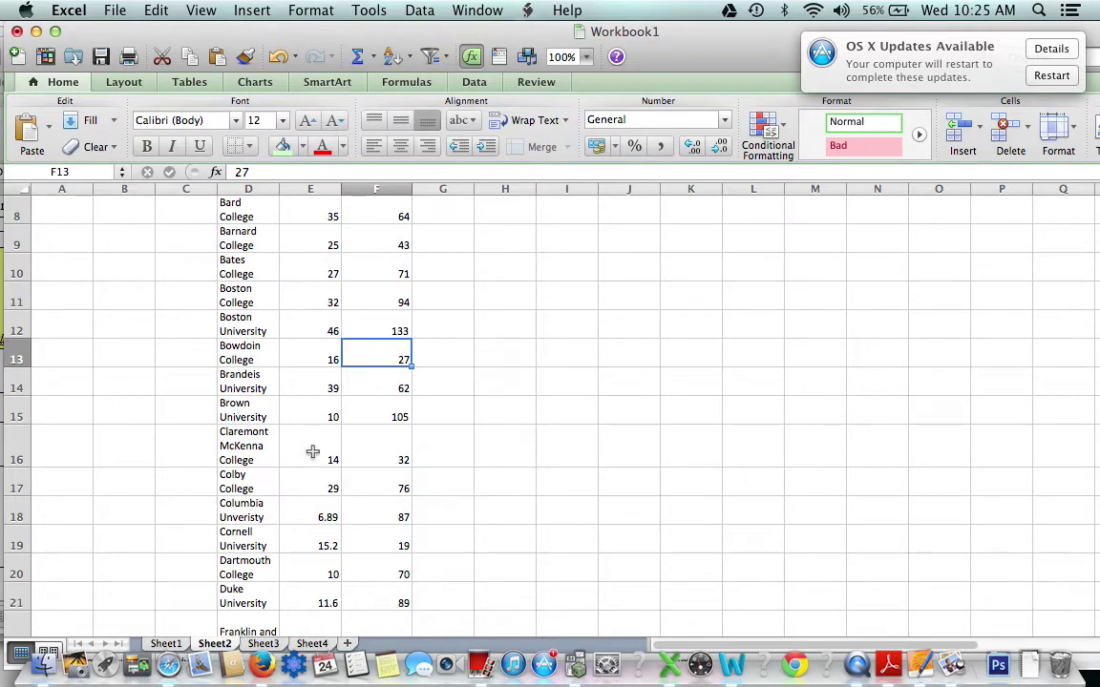
scroll(312, 451, "down", 18)
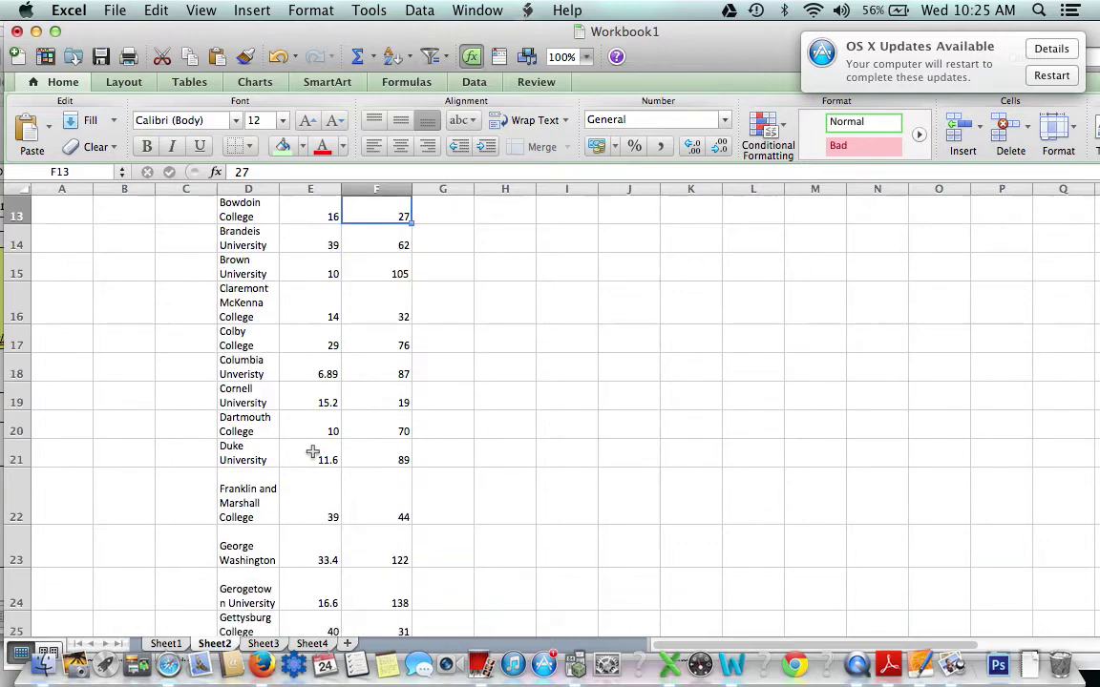
scroll(312, 452, "down", 6)
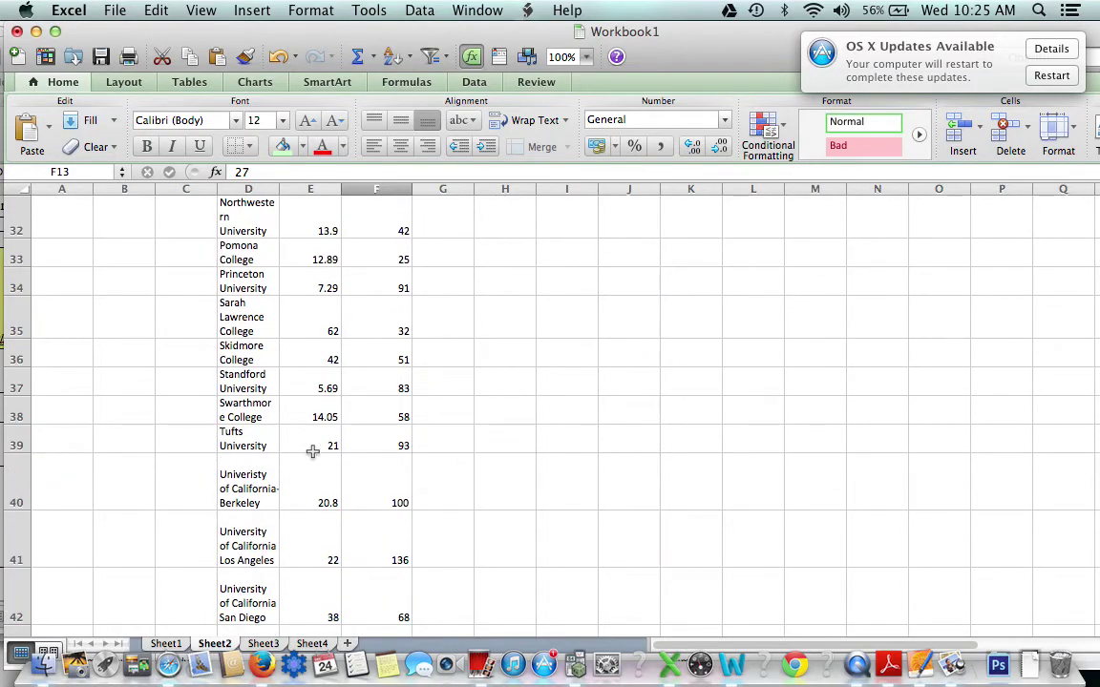
scroll(312, 451, "down", 19)
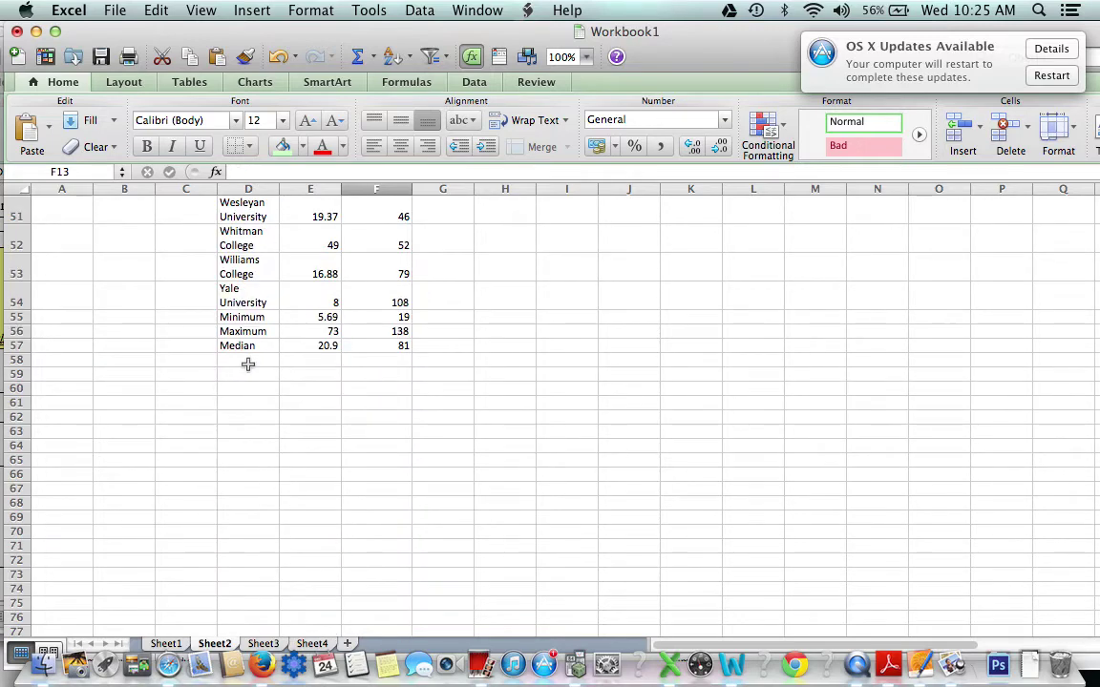
Step: Clear the old Minimum row cells in row 55
left_click(245, 361)
left_click(243, 321)
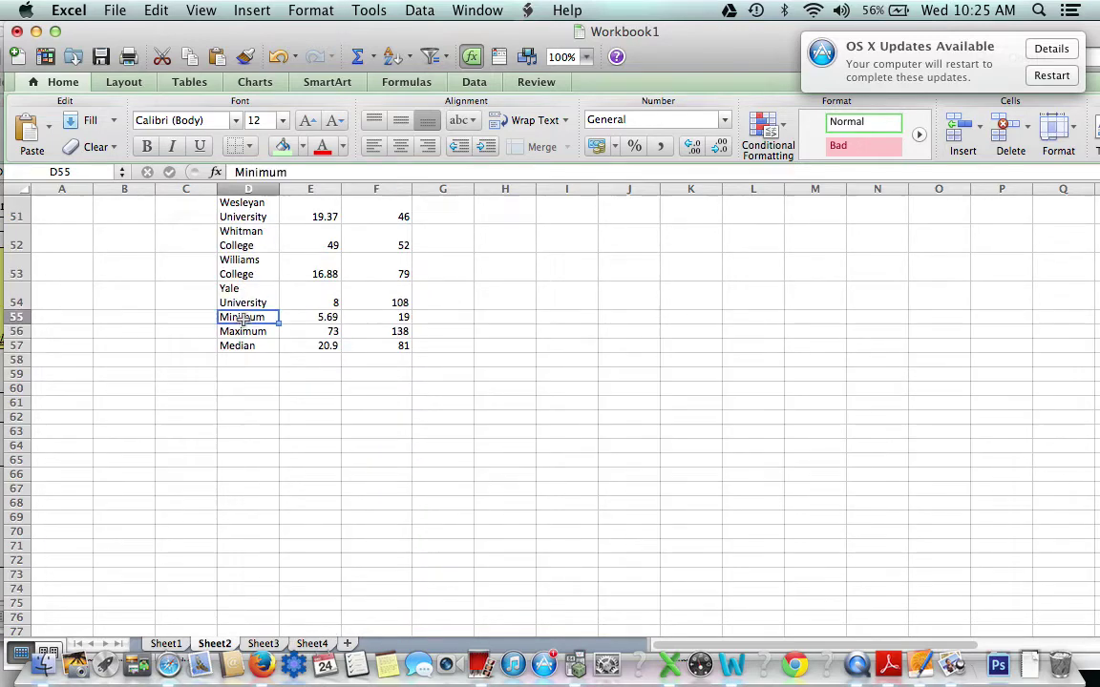
key("Delete")
key("Right")
key("Delete")
key("Right")
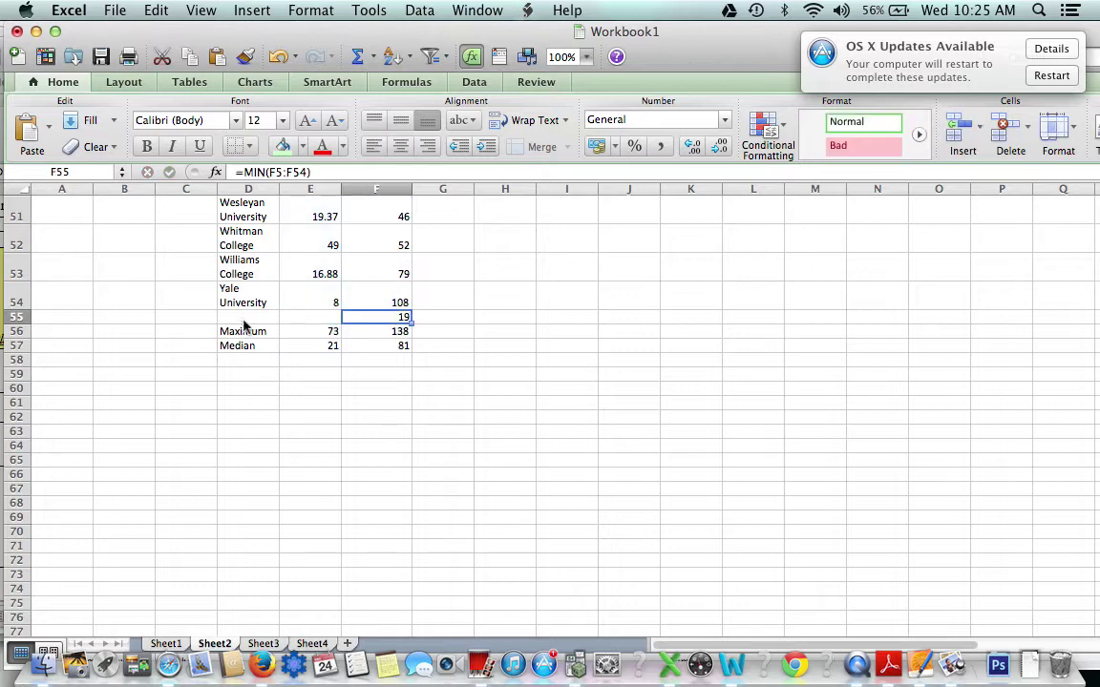
key("Delete")
key("Right")
Step: Clear the old Maximum and Median rows 56–57, including their values
key("Left")
key("Down")
key("Delete")
key("Left")
key("Delete")
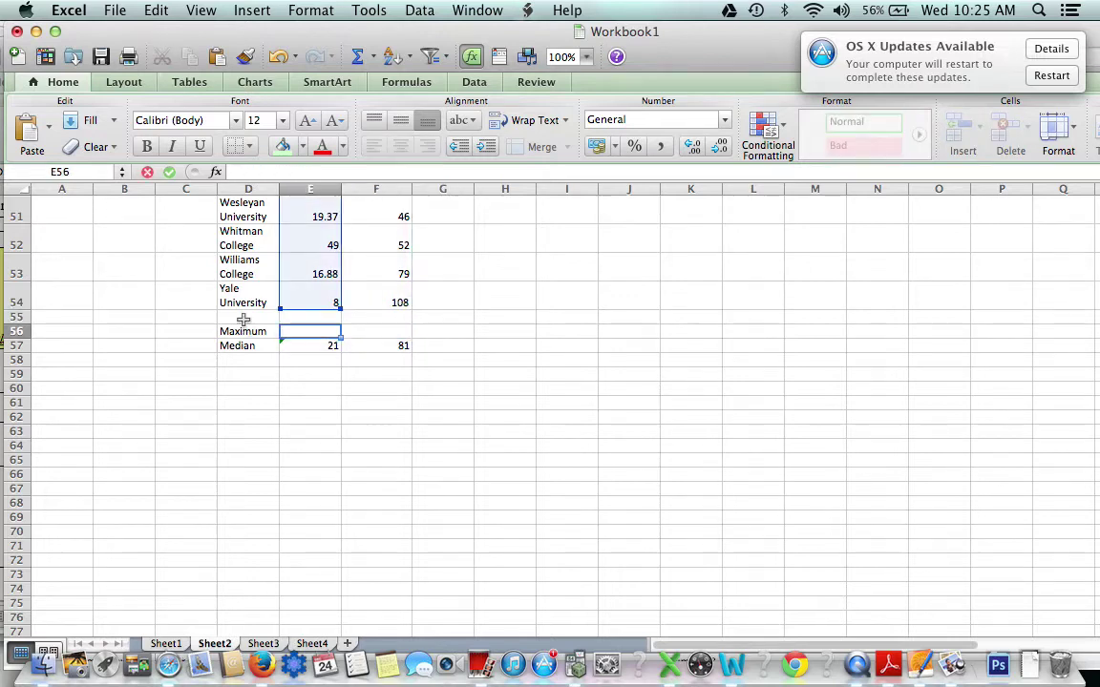
key("Left")
key("Delete")
key("Down")
key("Delete")
key("Right")
key("Right")
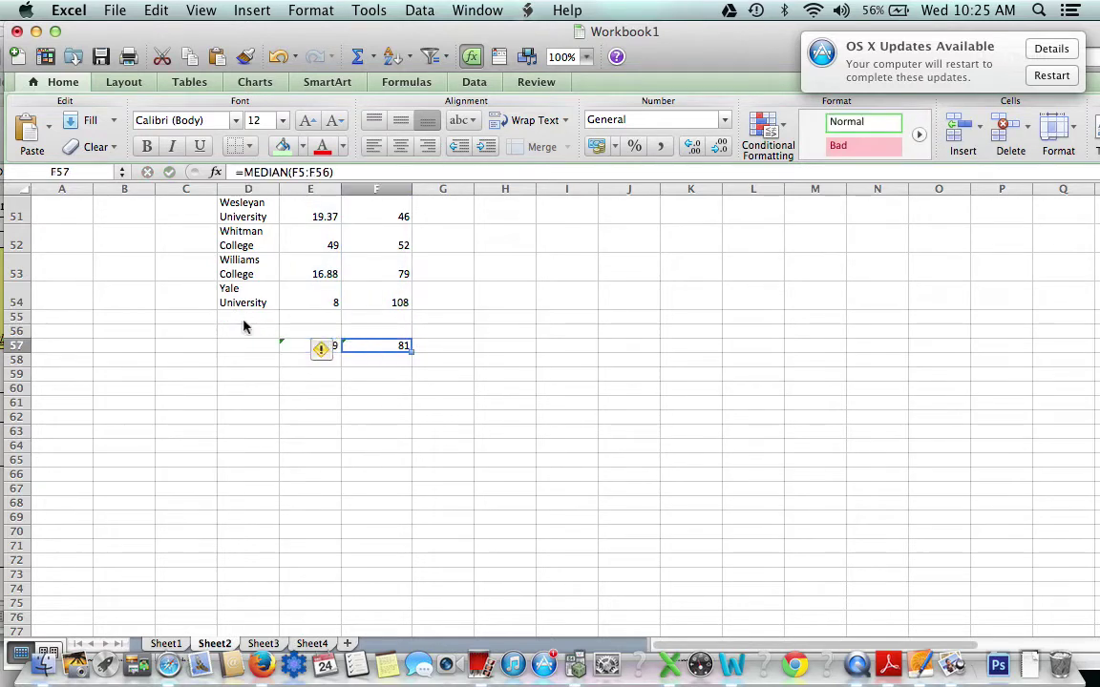
key("BackSpace")
key("Left")
key("BackSpace")
Step: Label D55:D57 as Minimum, Maximum and Median
left_click(244, 320)
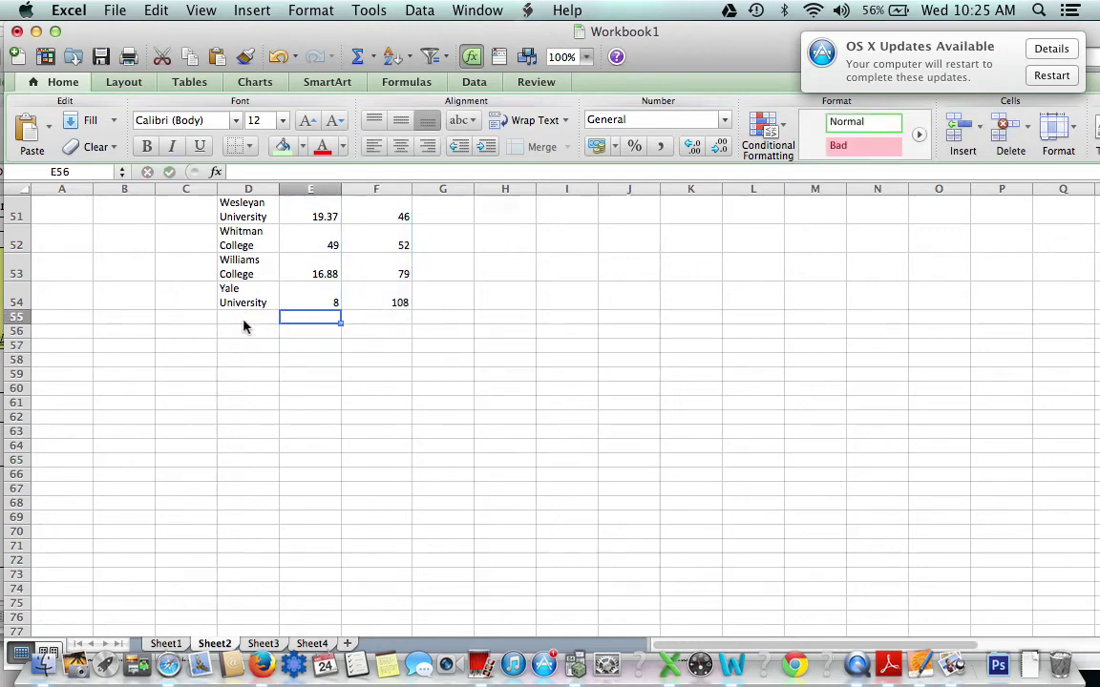
type("Mini")
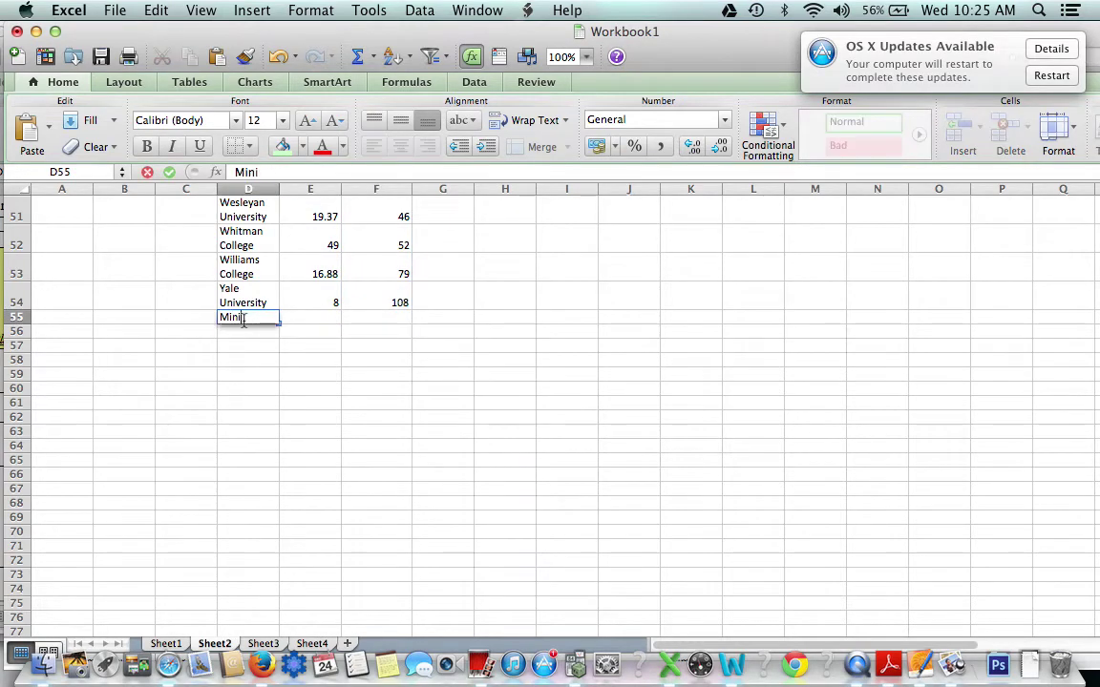
type("mum")
key("Return")
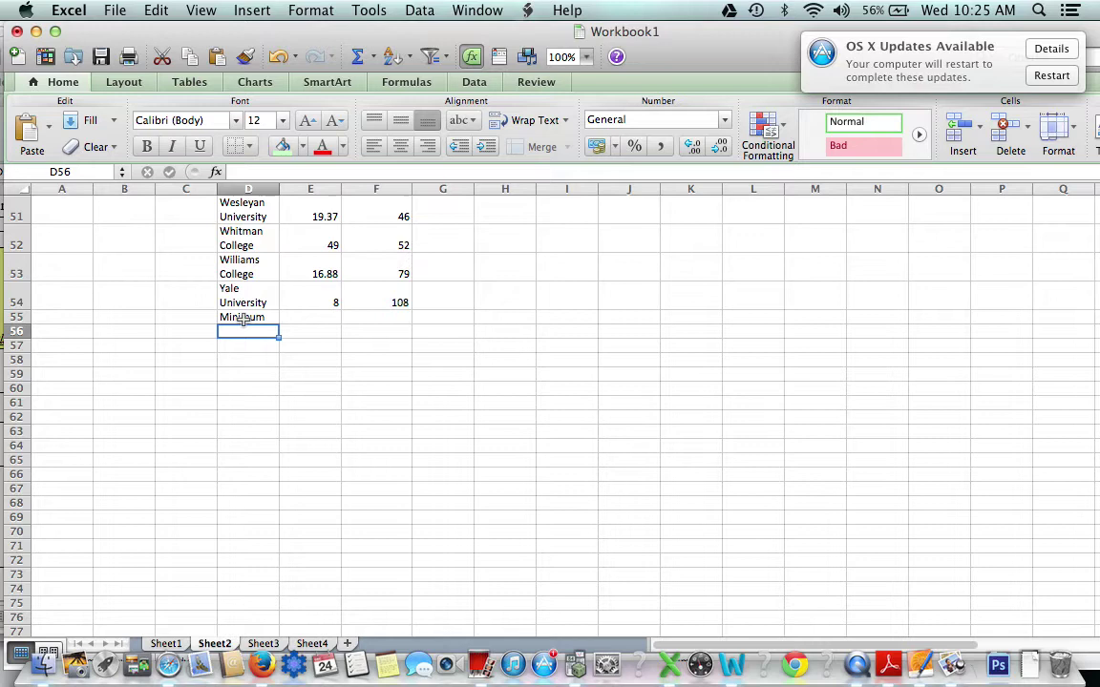
type("Maximum")
key("Return")
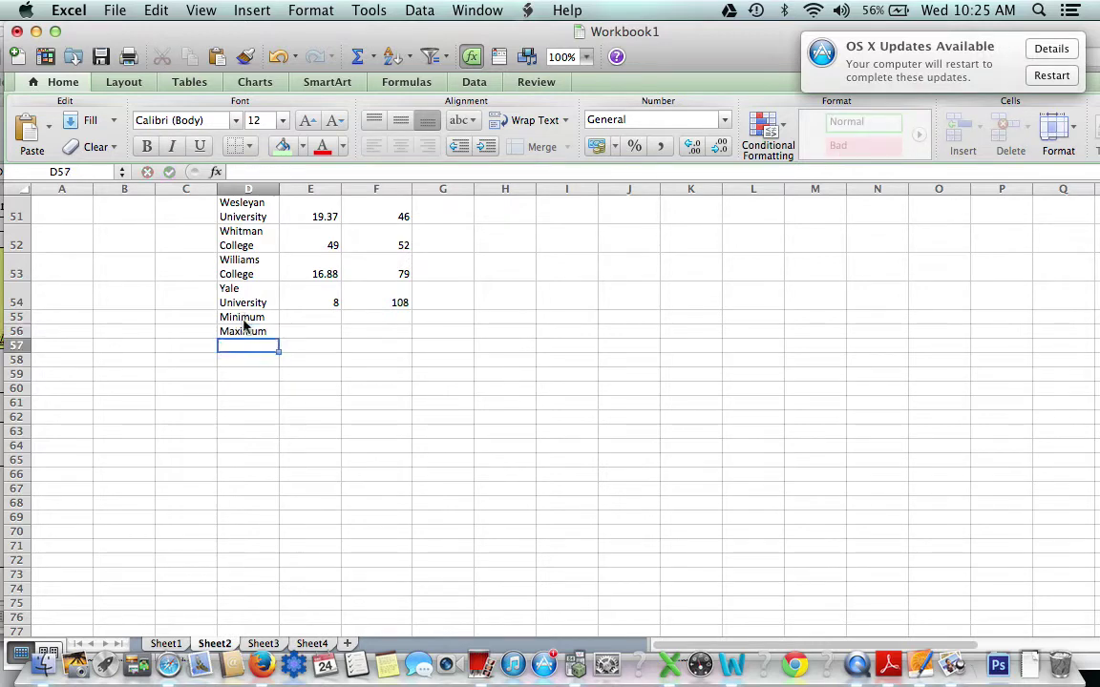
type("Median")
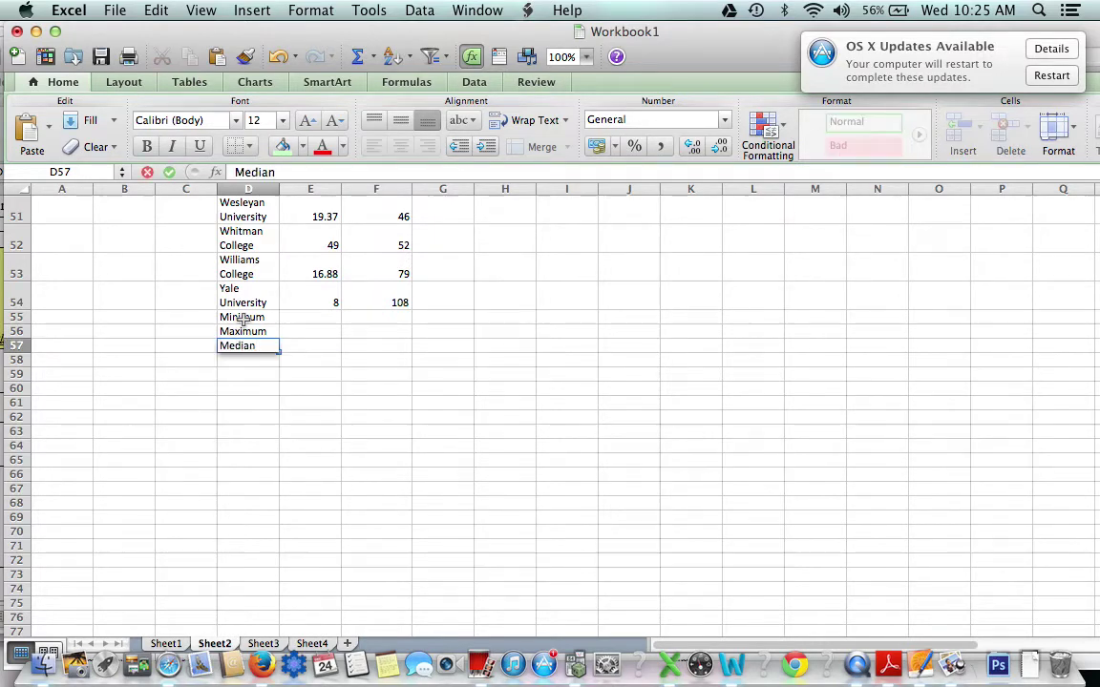
key("Return")
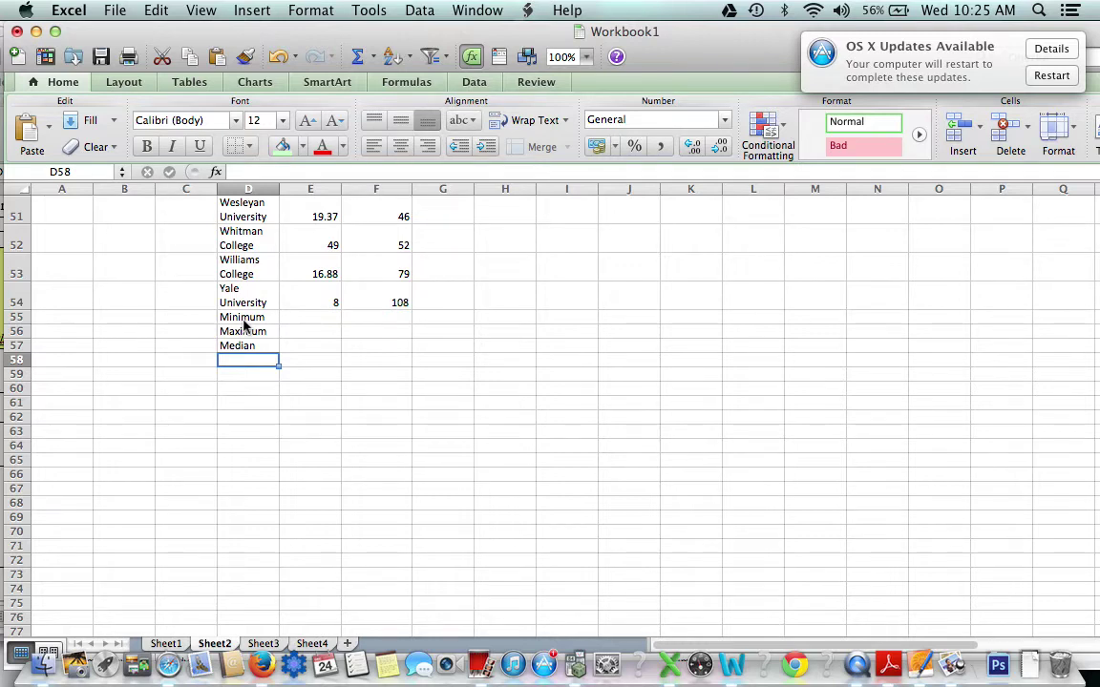
Step: Enter =MIN(E5:E54) in E55, giving the minimum acceptance rate 5.69
left_click(296, 320)
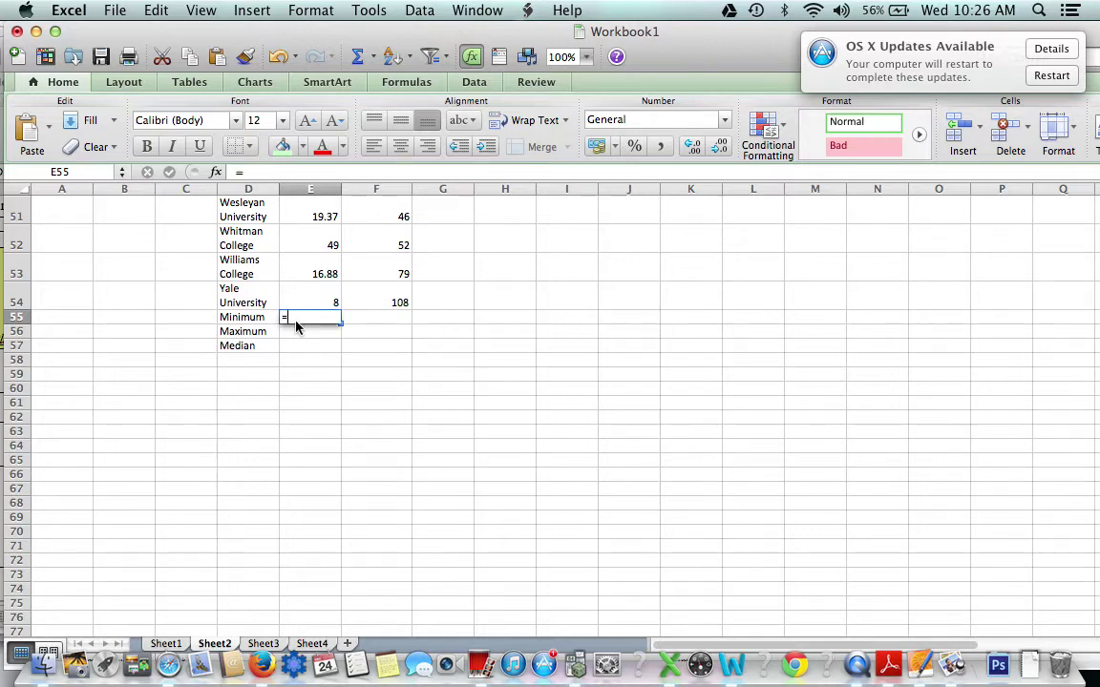
type("=")
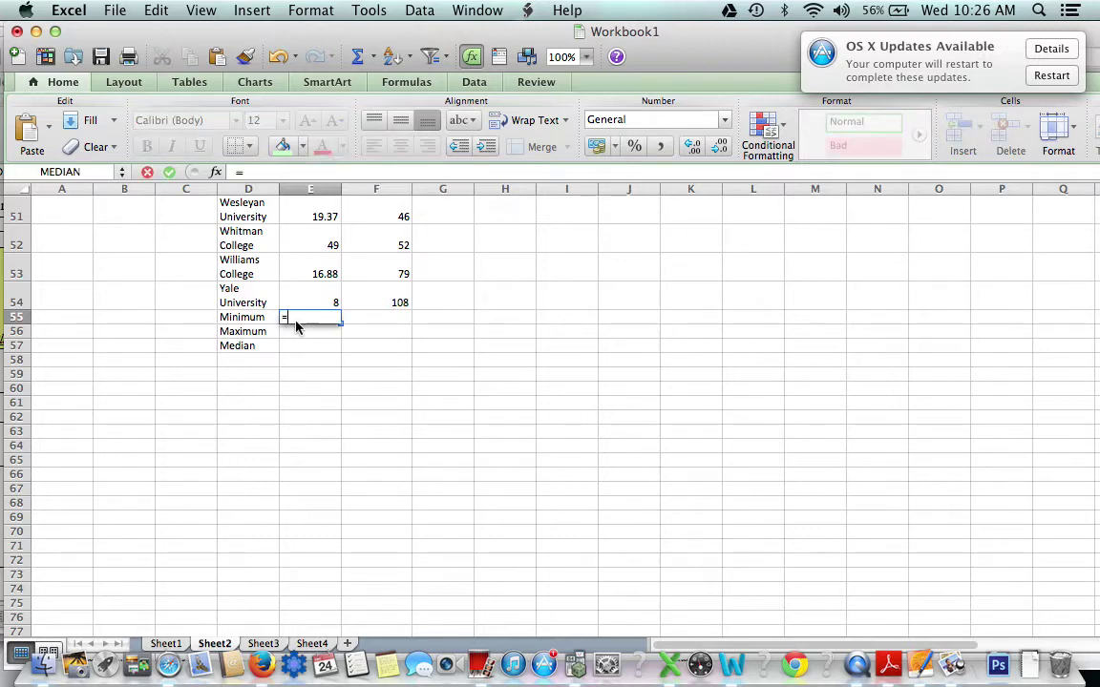
type("min")
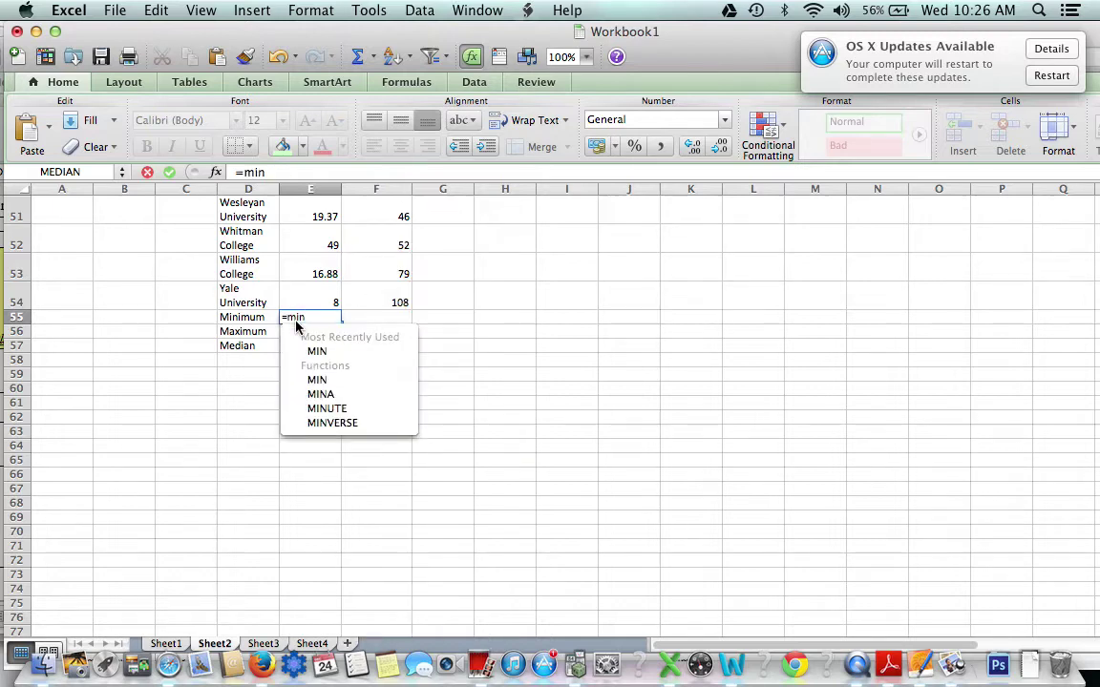
type("(")
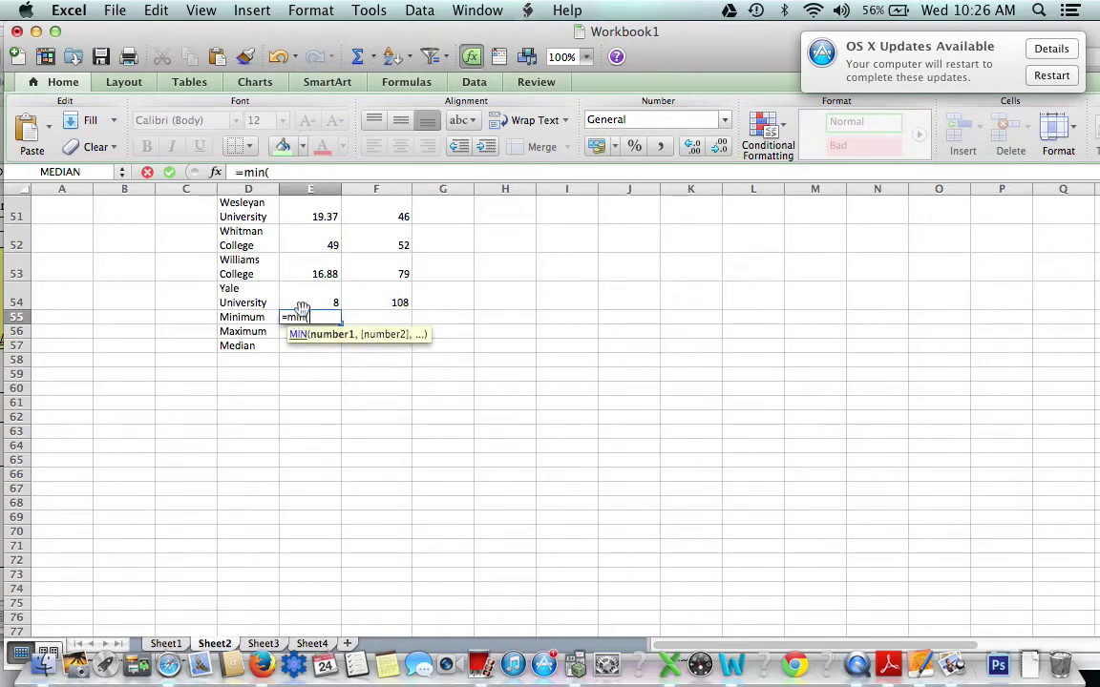
mouse_move(301, 302)
left_mouse_down()
mouse_move(309, 148)
mouse_move(287, 99)
mouse_move(291, 63)
mouse_move(299, 307)
left_mouse_up()
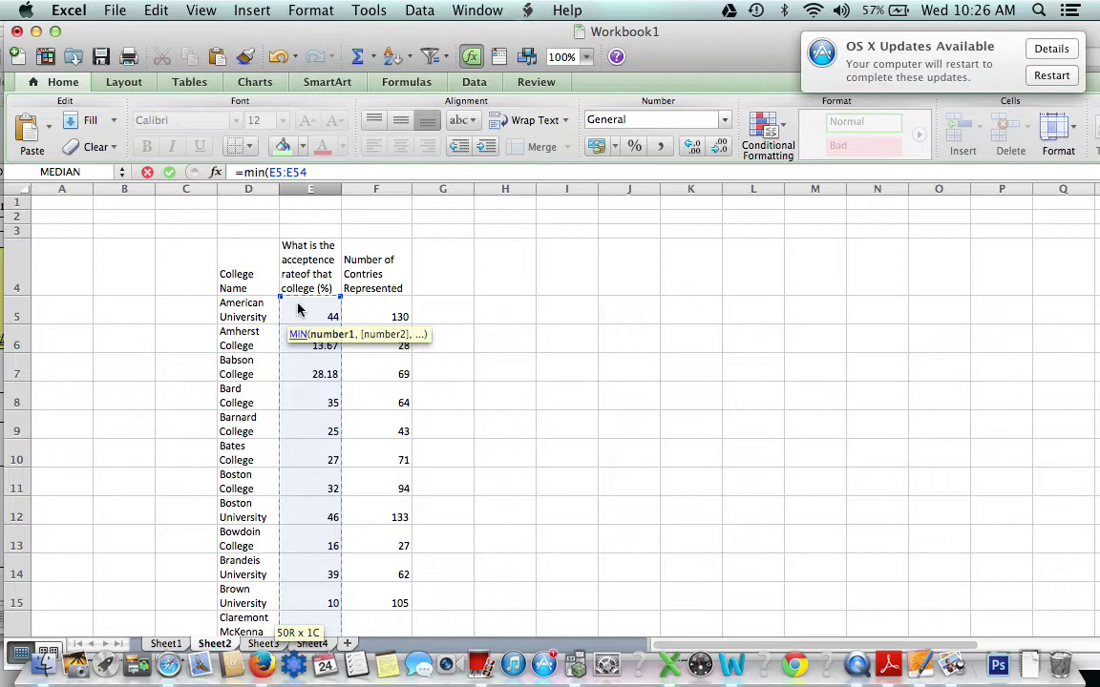
type(")")
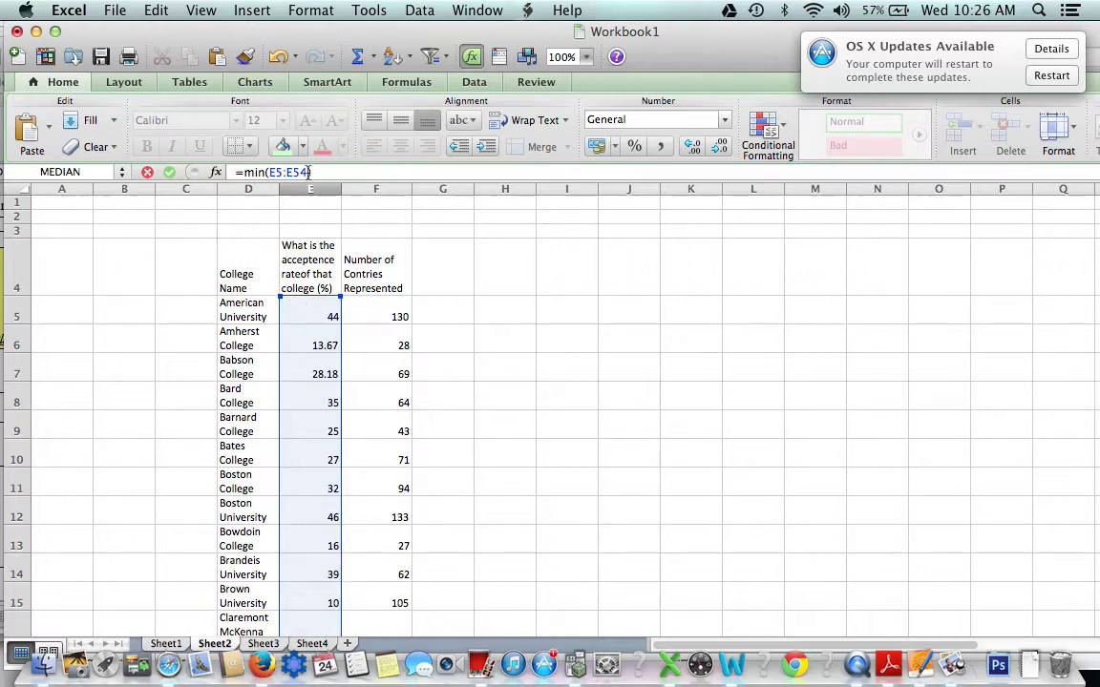
key("Return")
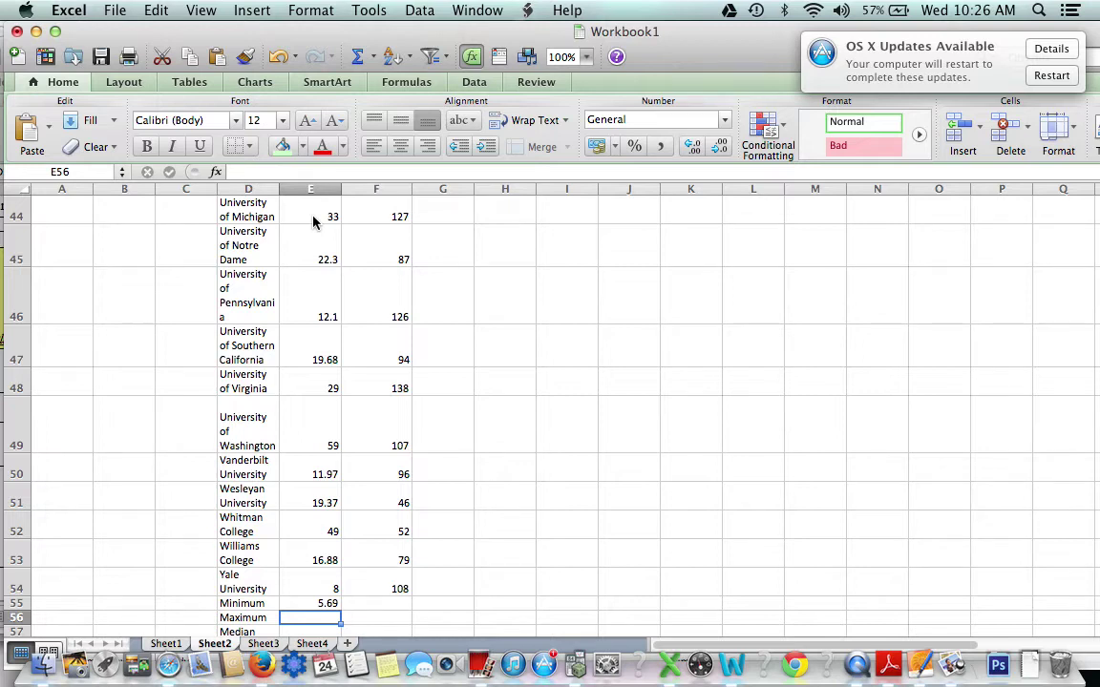
Step: Enter =MAX(E5:E54) in E56, giving the maximum acceptance rate 73
type("=")
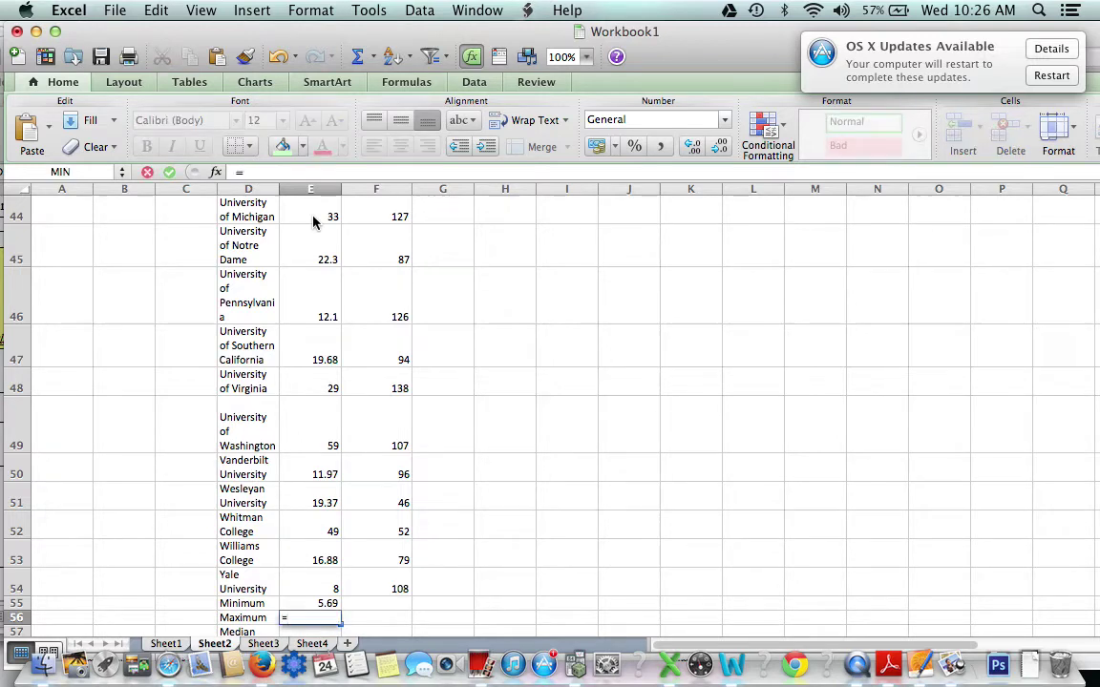
type("max")
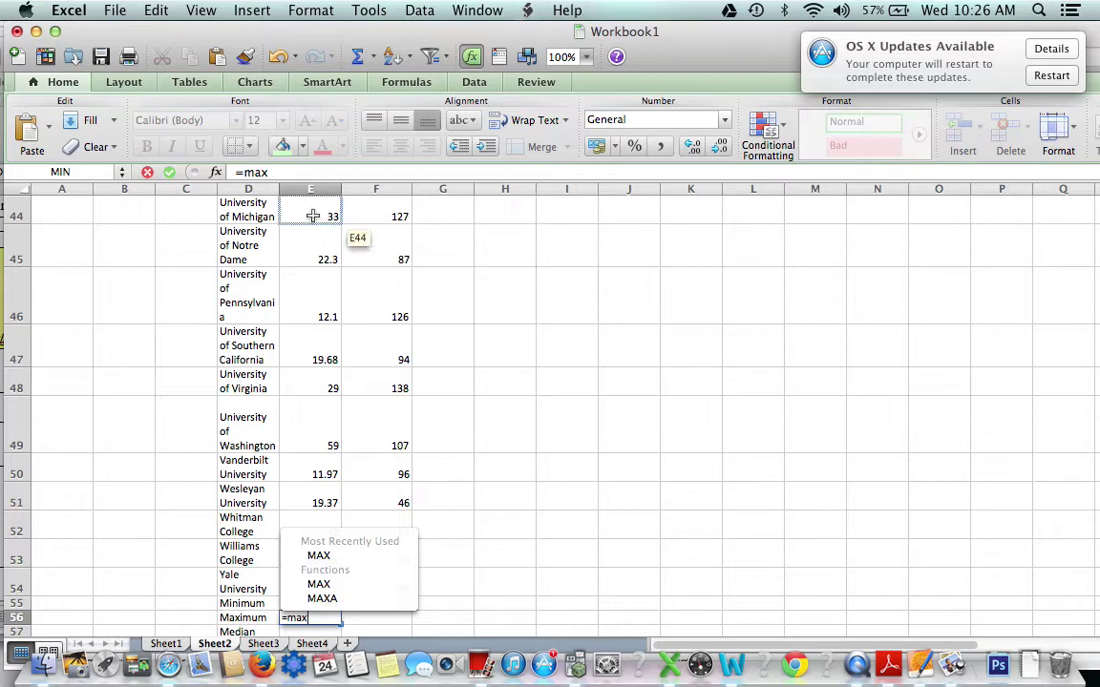
type("(")
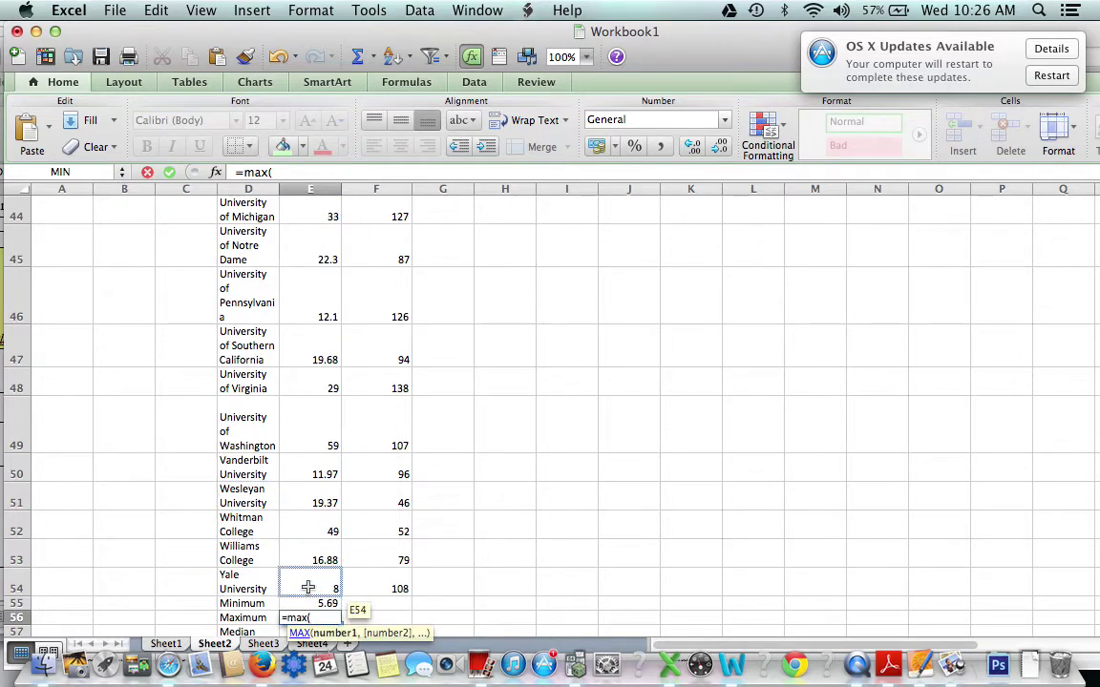
left_click_drag(287, 584, 301, 558)
left_click_drag(308, 471, 291, 302)
key("Return")
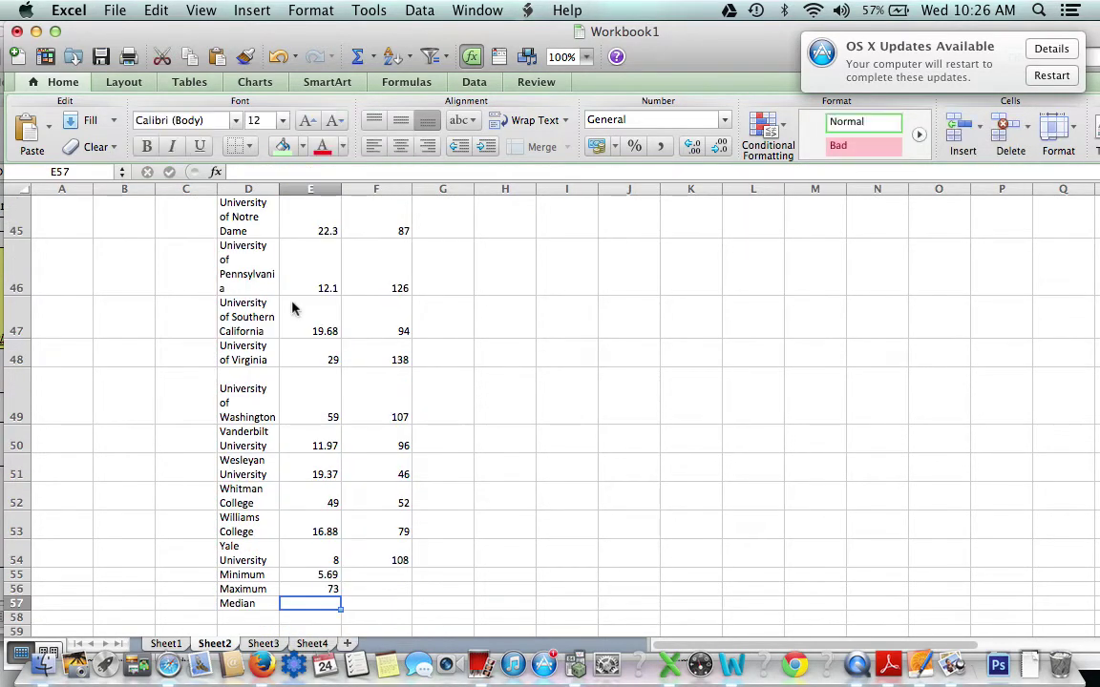
Step: Enter =MEDIAN(E5:E54) in E57, returning 20.9
type("=")
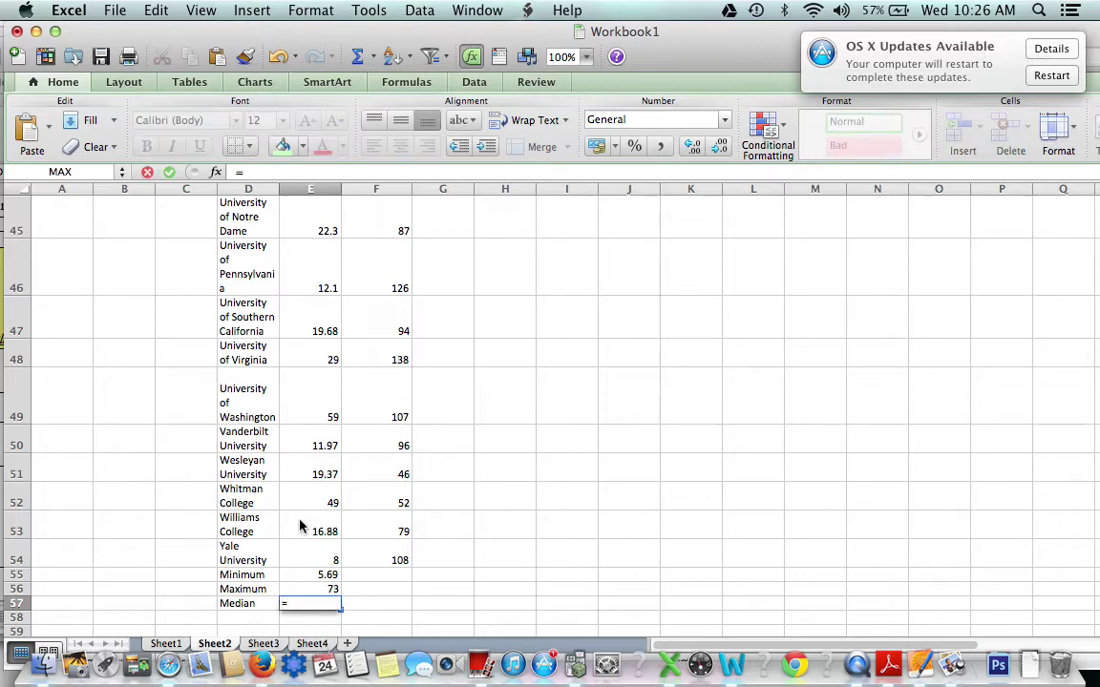
type("median")
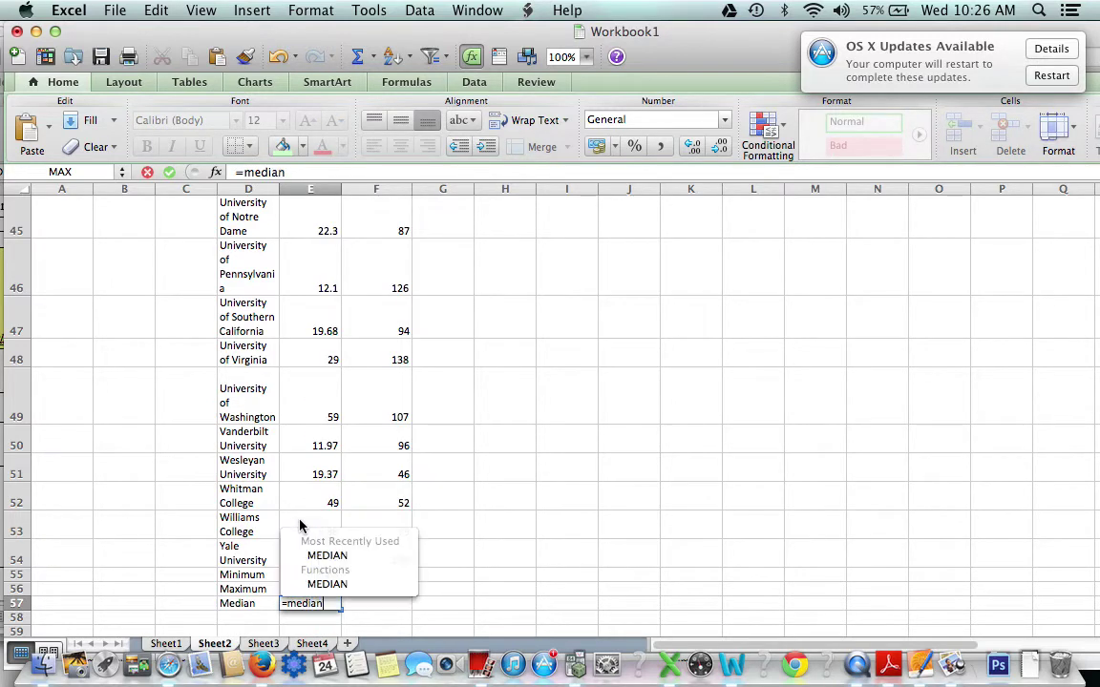
type("(")
left_click(299, 520)
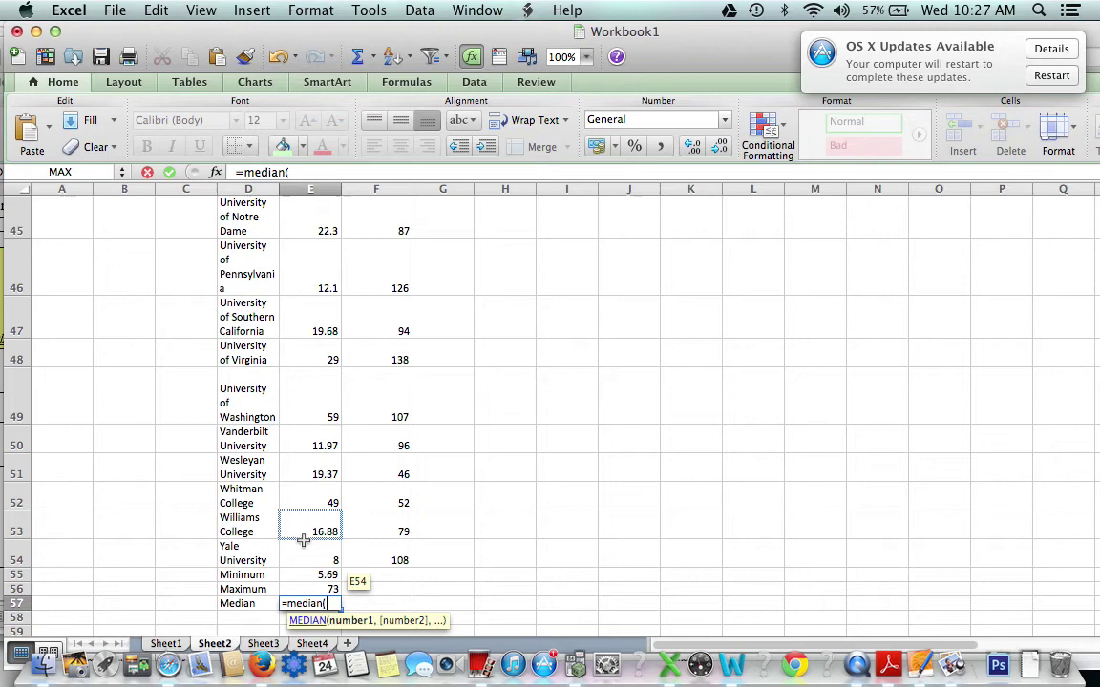
left_click_drag(303, 541, 302, 298)
key("Return")
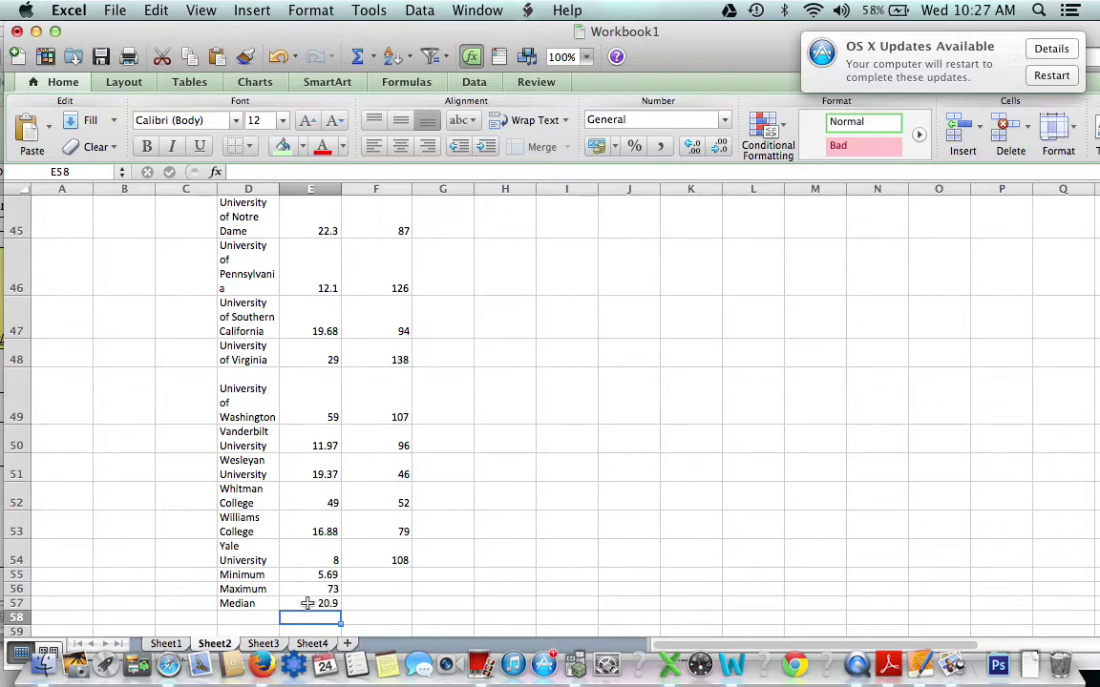
Step: Fill the Minimum, Maximum and Median formulas right into F55:F57 (19, 138, 81)
left_click(324, 576)
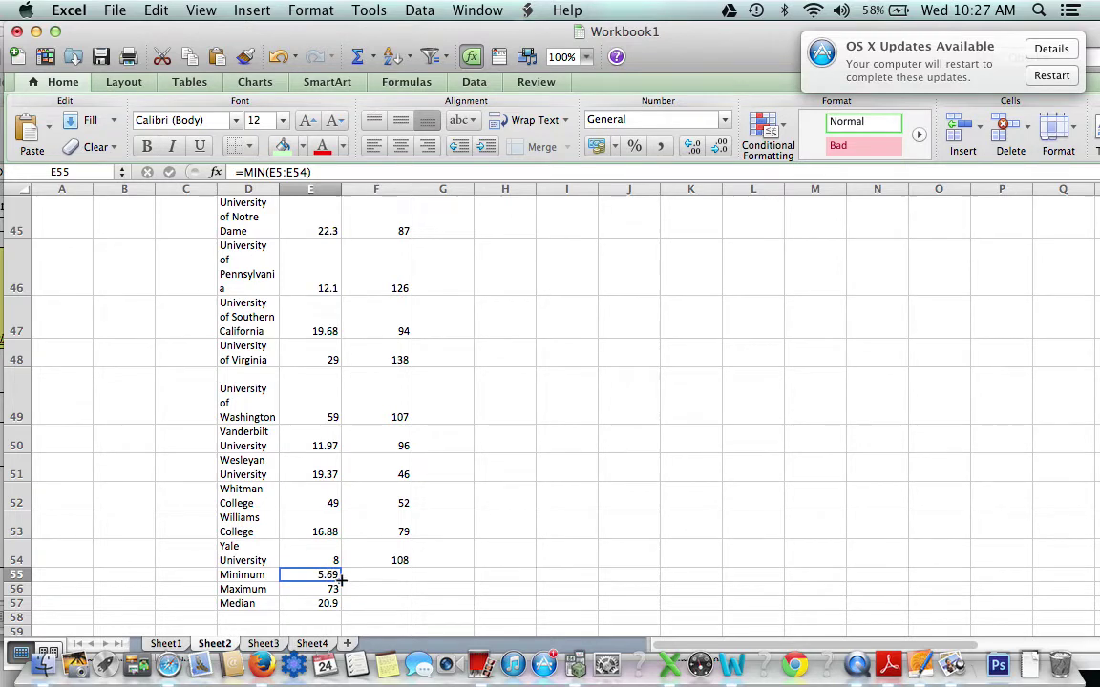
left_click_drag(341, 580, 377, 577)
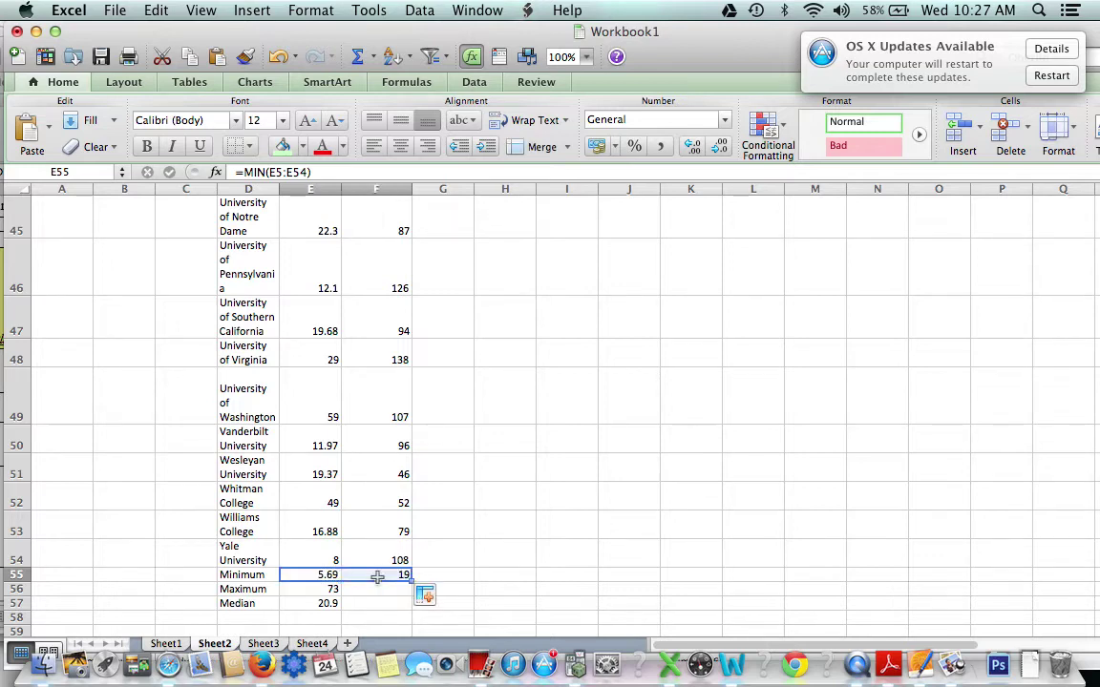
left_click(316, 589)
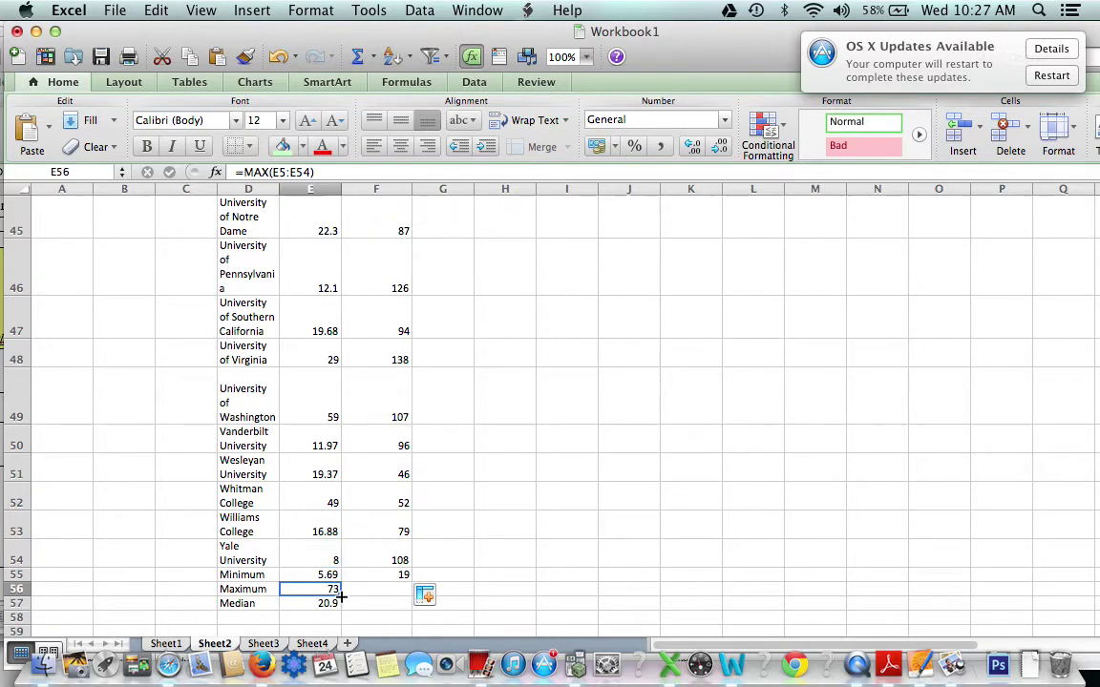
left_click_drag(341, 596, 392, 602)
left_click(327, 604)
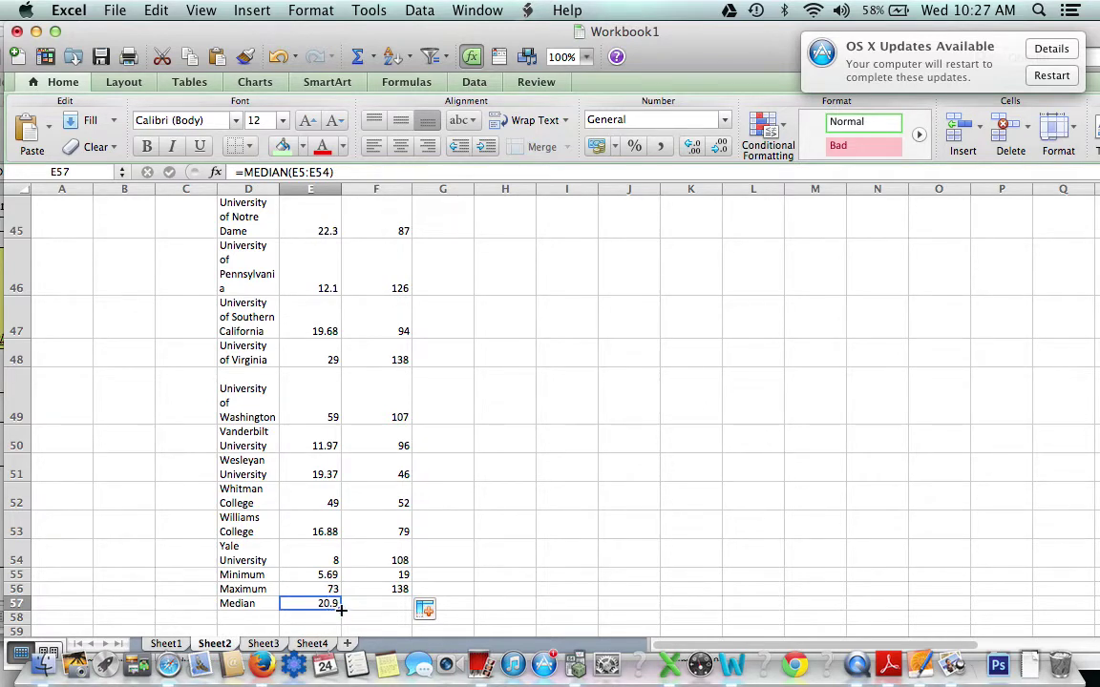
left_click_drag(341, 608, 401, 607)
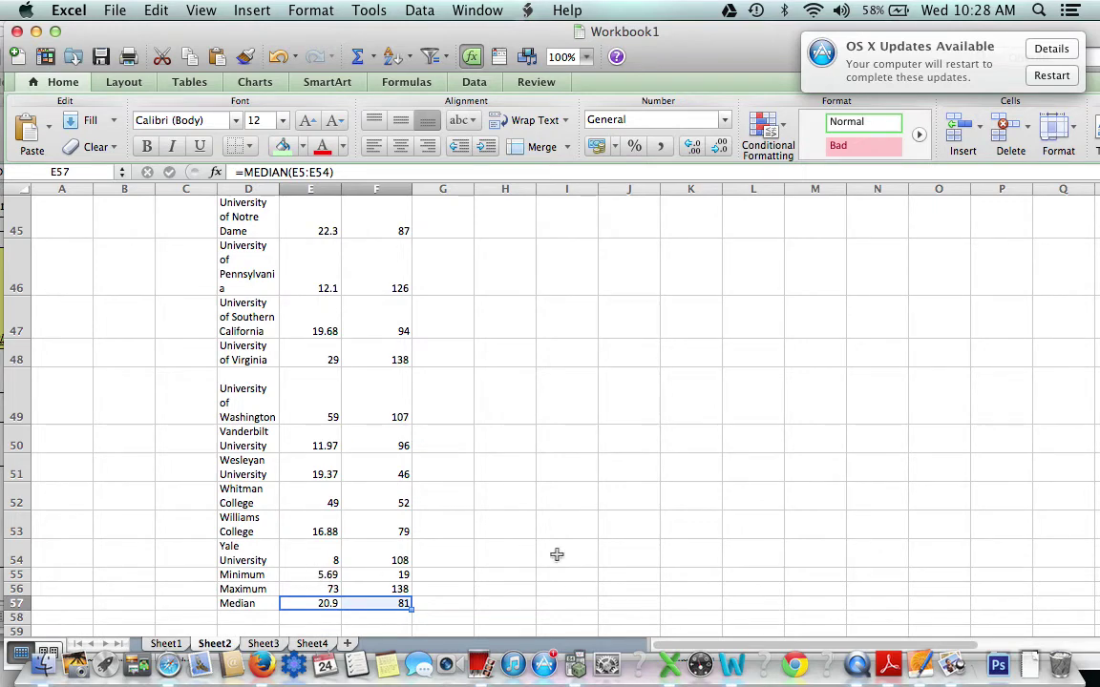
scroll(558, 554, "up", 10)
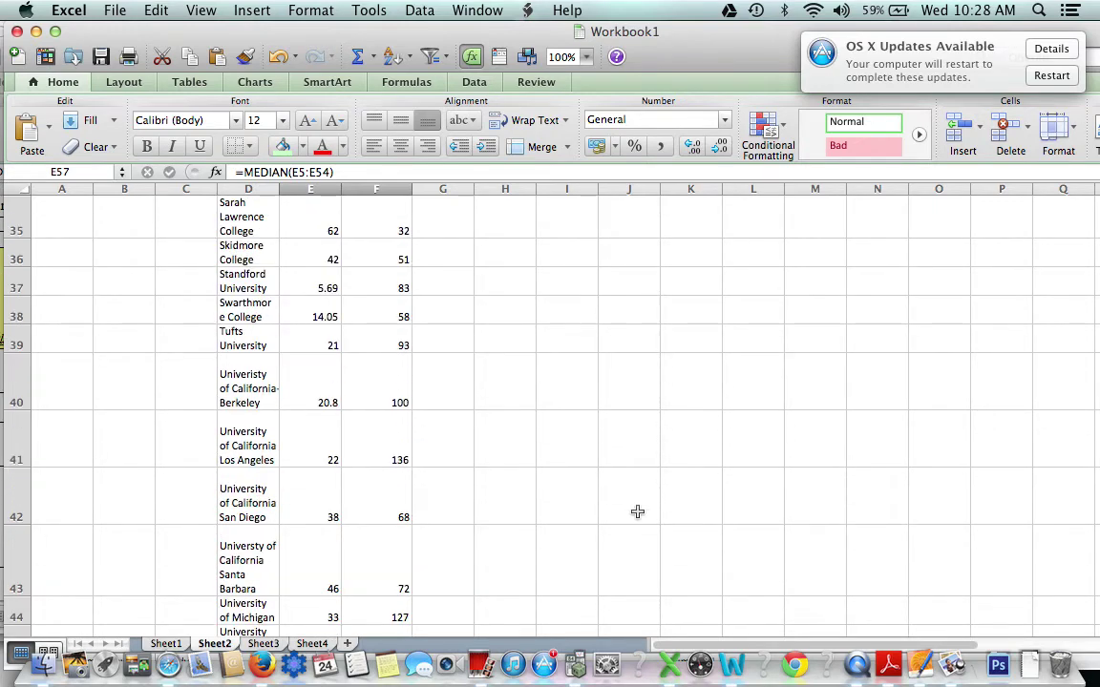
left_click(263, 643)
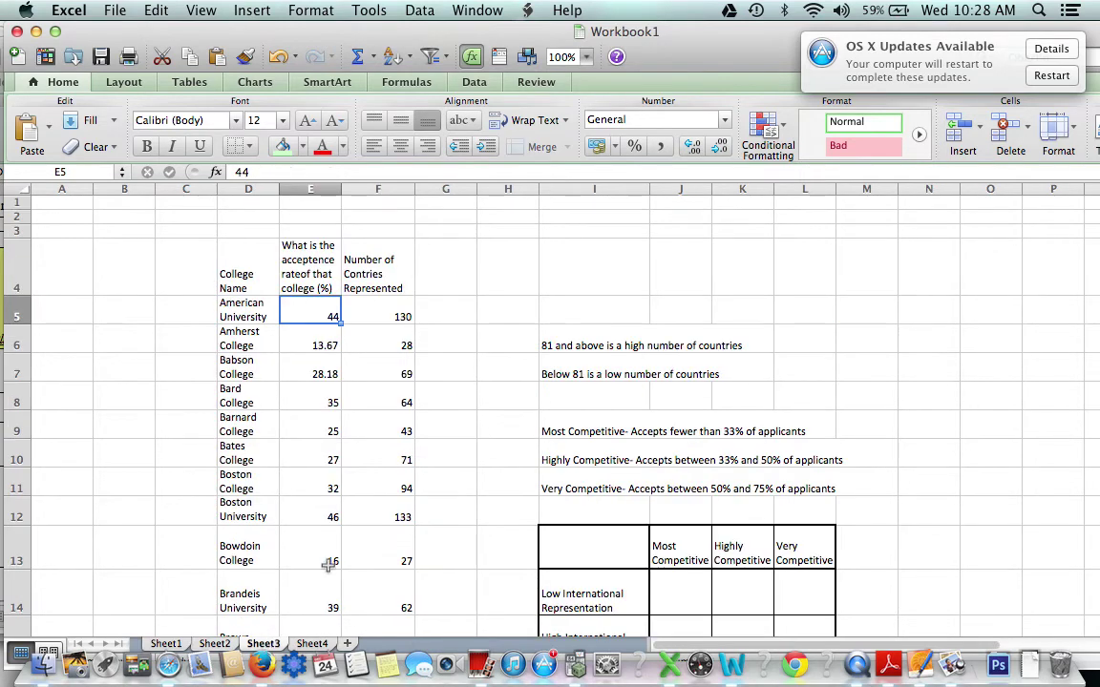
left_click(552, 425)
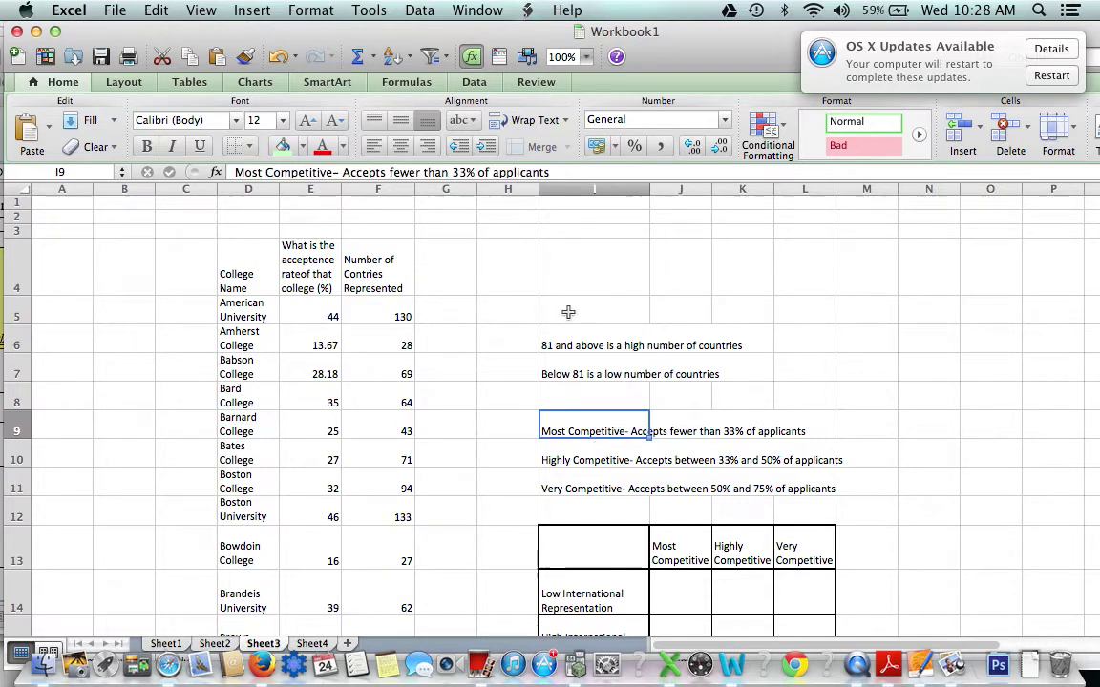
left_click(587, 462)
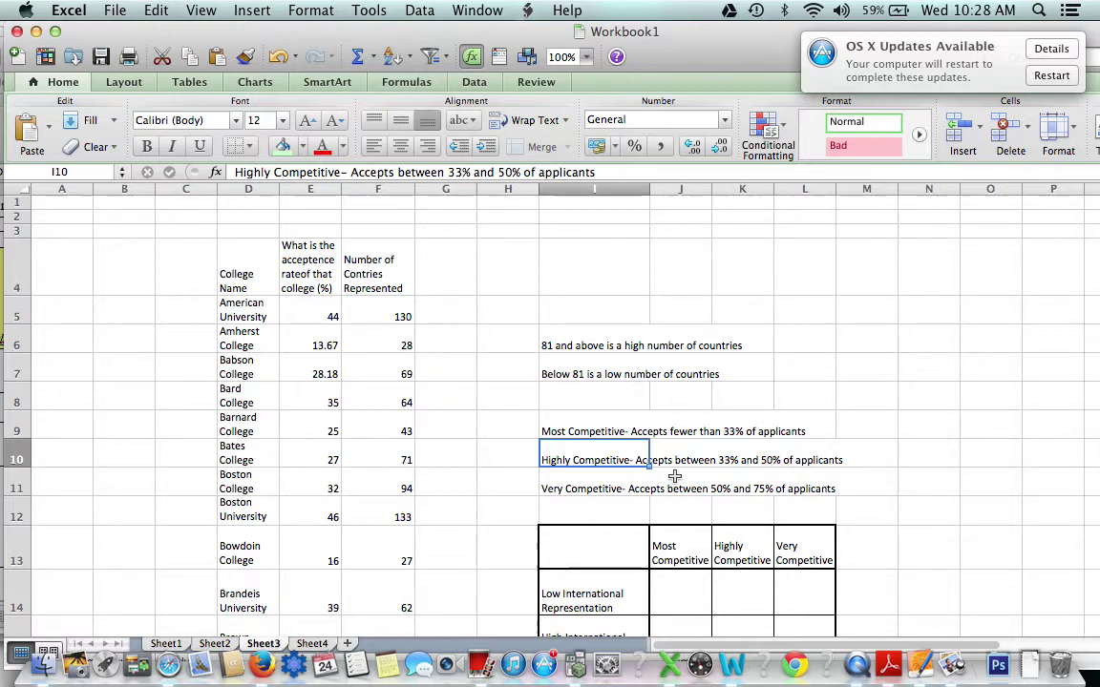
left_click(570, 490)
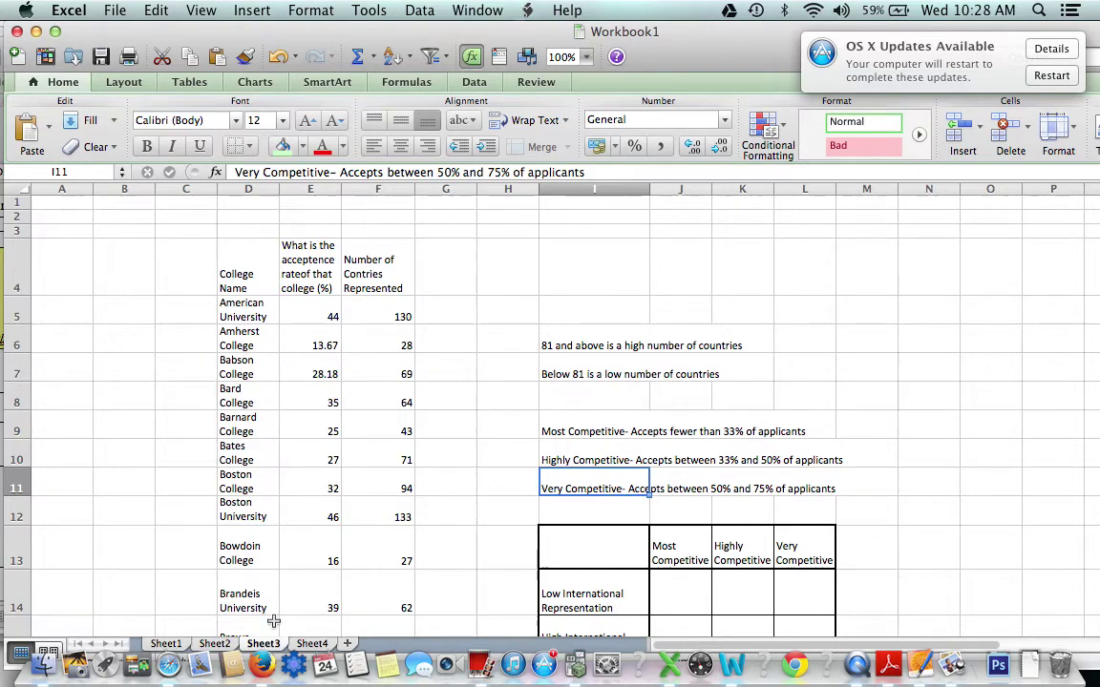
left_click(215, 643)
Step: Review Sheet3's Low International Representation grid and Sheet2's median countries value in F57
scroll(226, 554, "down", 1)
scroll(226, 553, "down", 10)
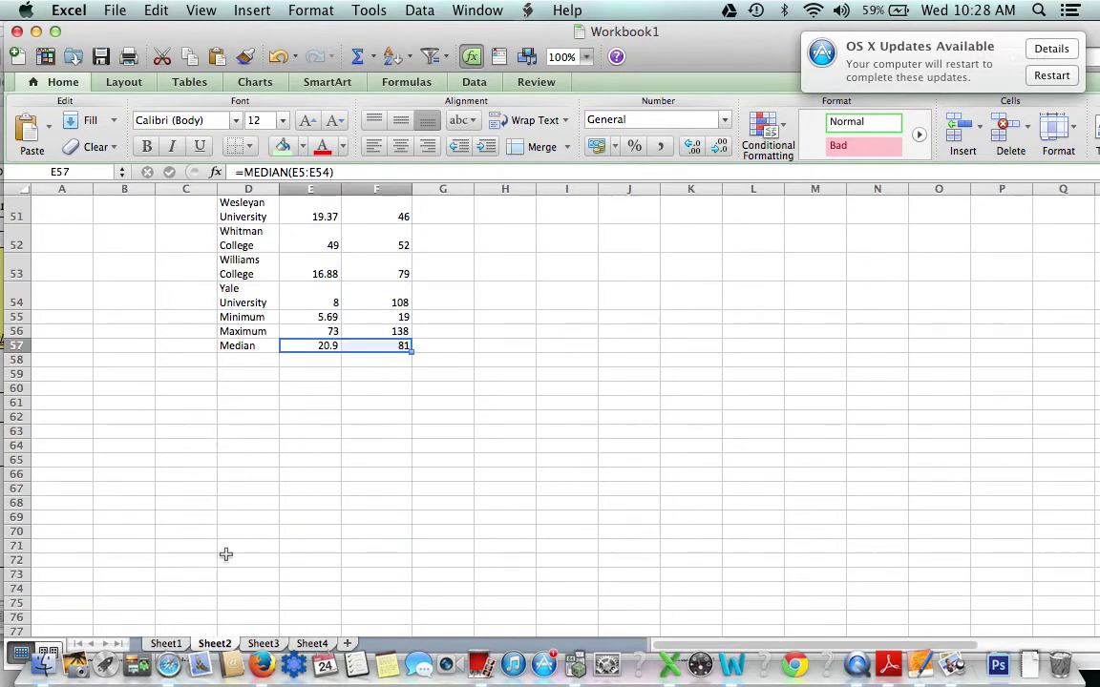
scroll(227, 554, "up", 4)
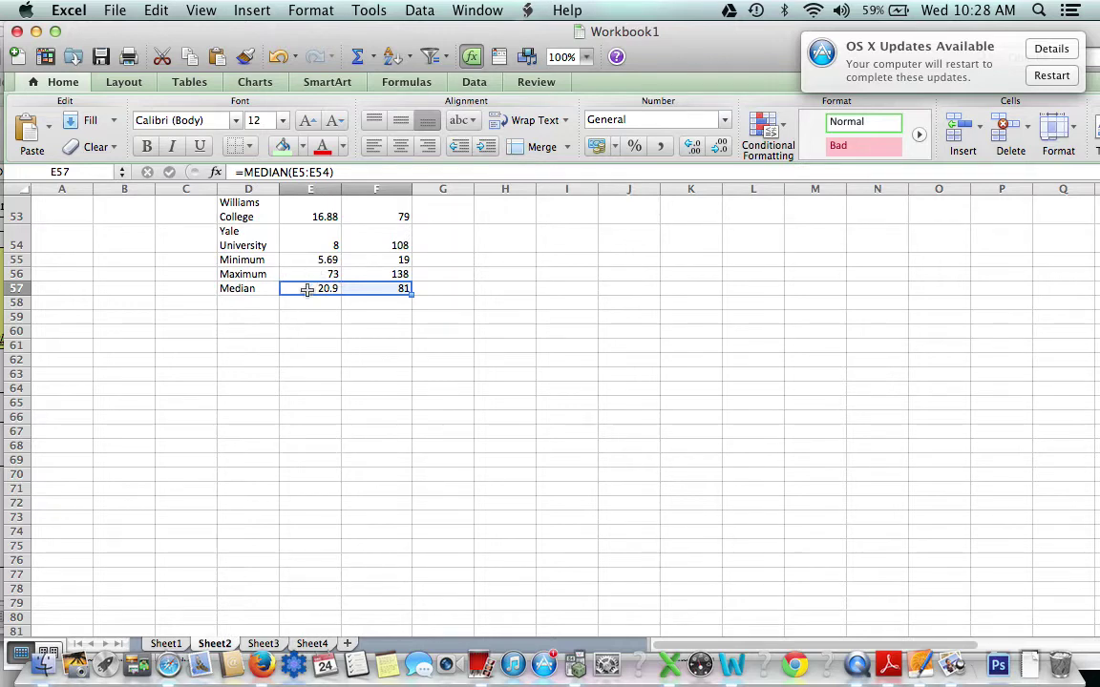
left_click(263, 643)
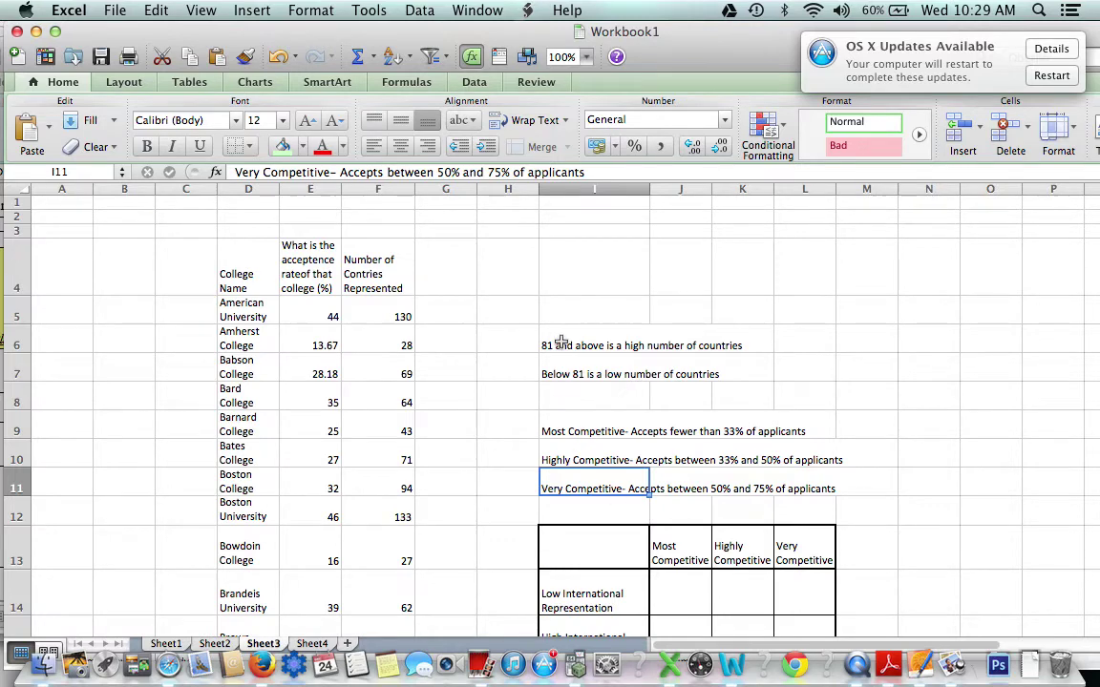
left_click(548, 593)
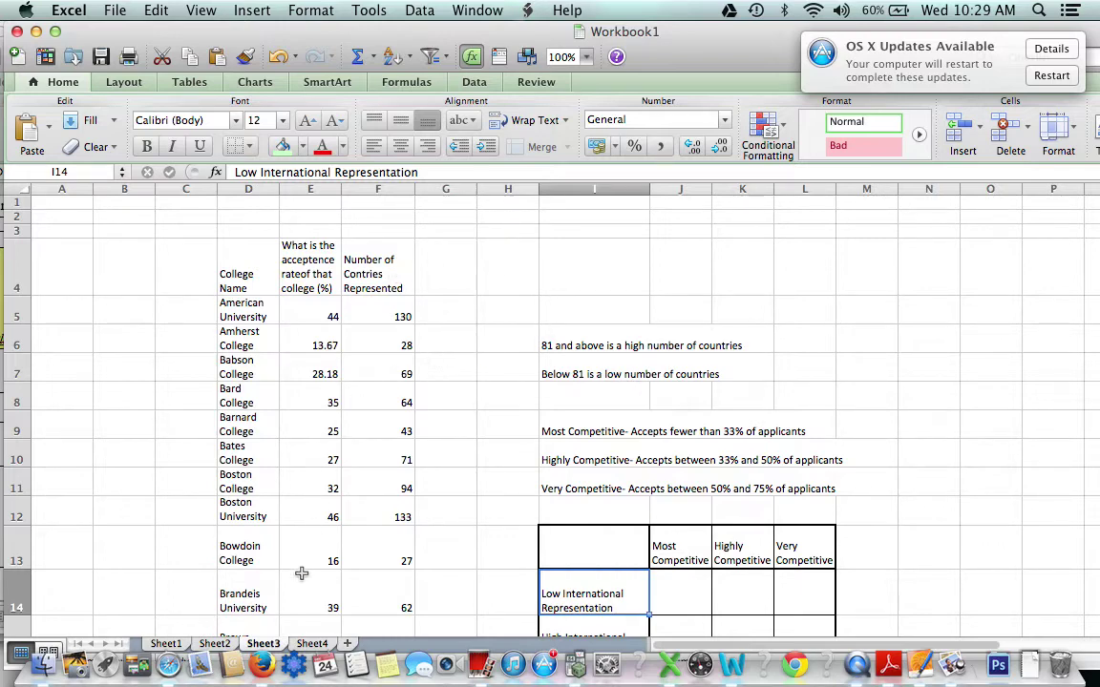
left_click(214, 643)
left_click(386, 287)
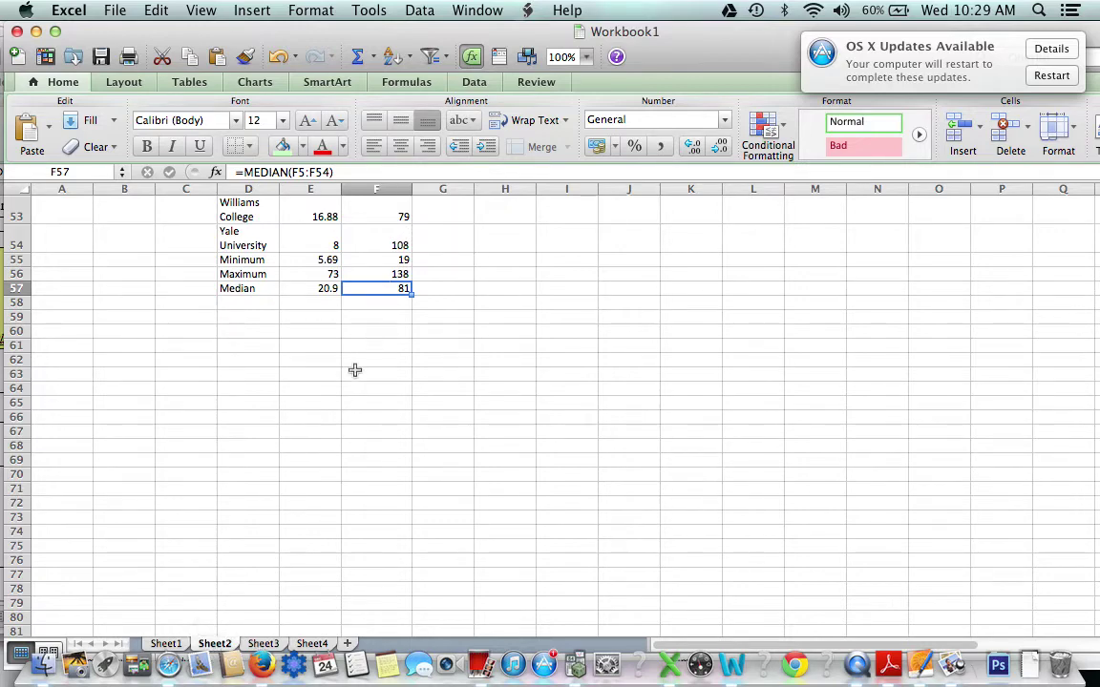
left_click(264, 644)
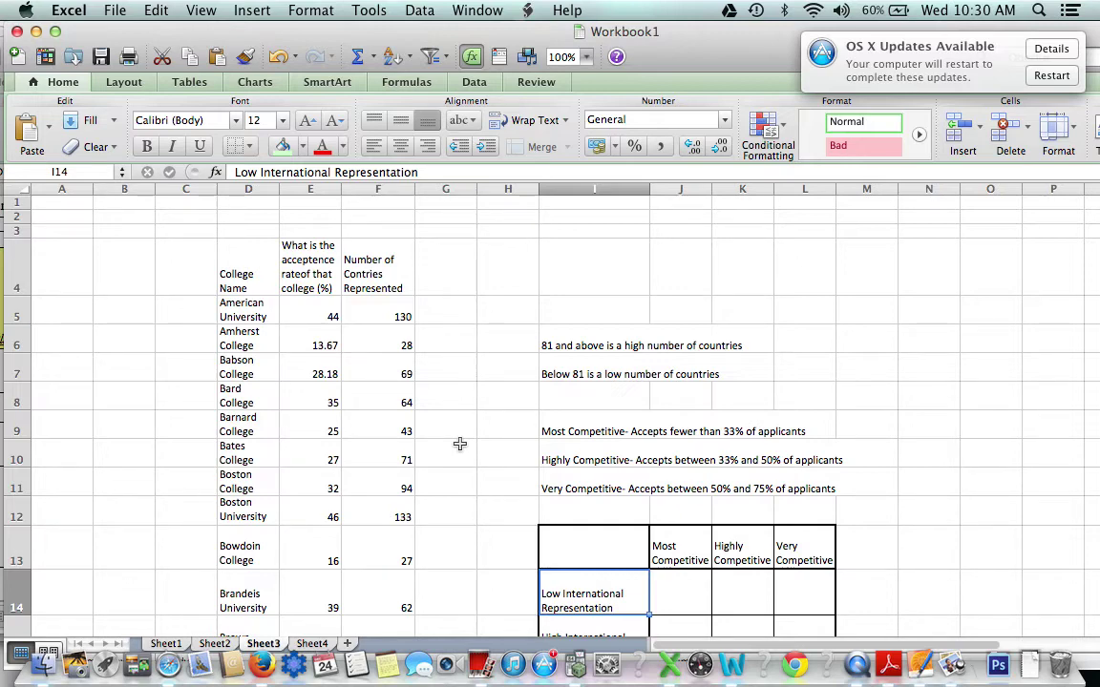
Step: Review the low number of countries definition on Sheet3
scroll(459, 443, "down", 5)
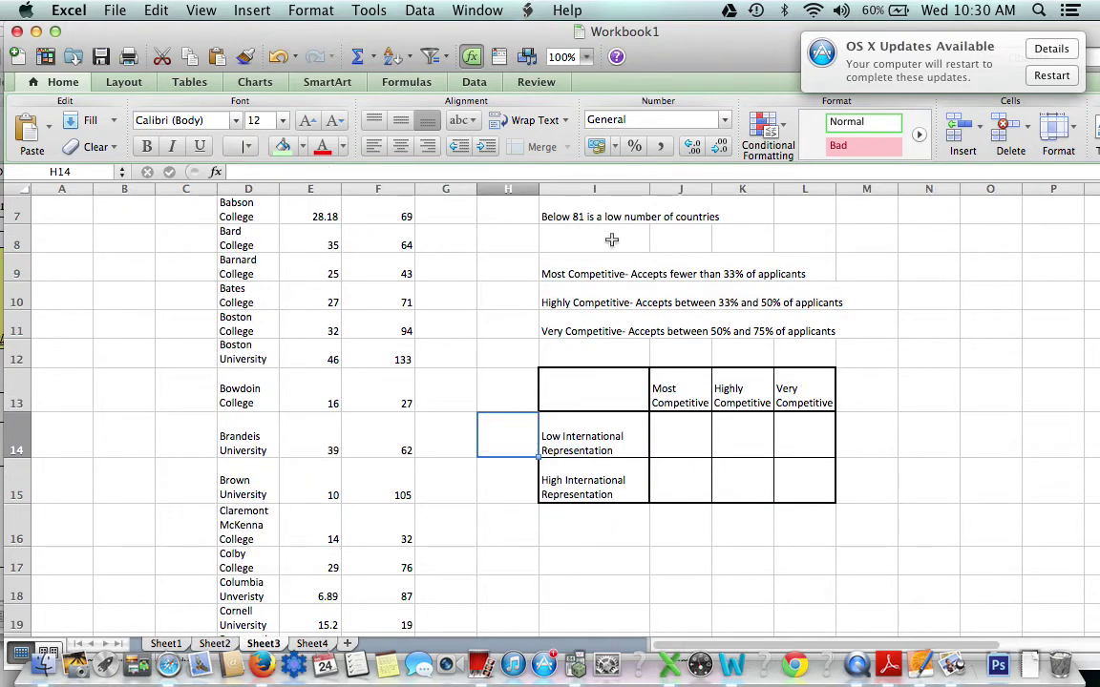
scroll(632, 315, "up", 3)
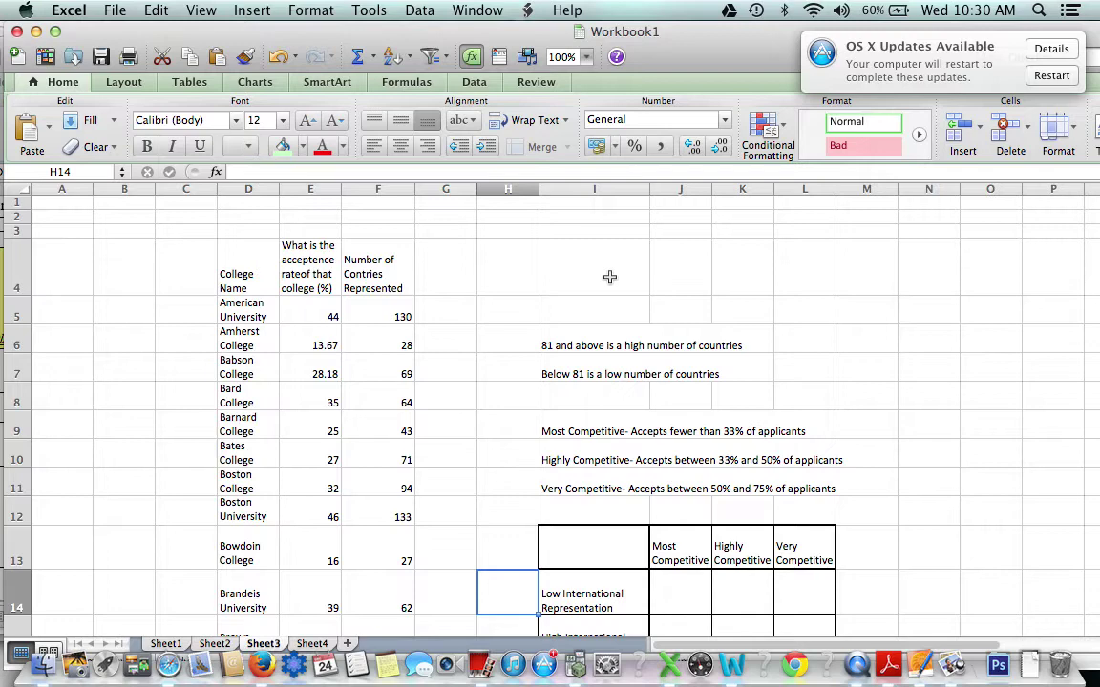
scroll(609, 277, "down", 1)
scroll(609, 277, "down", 3)
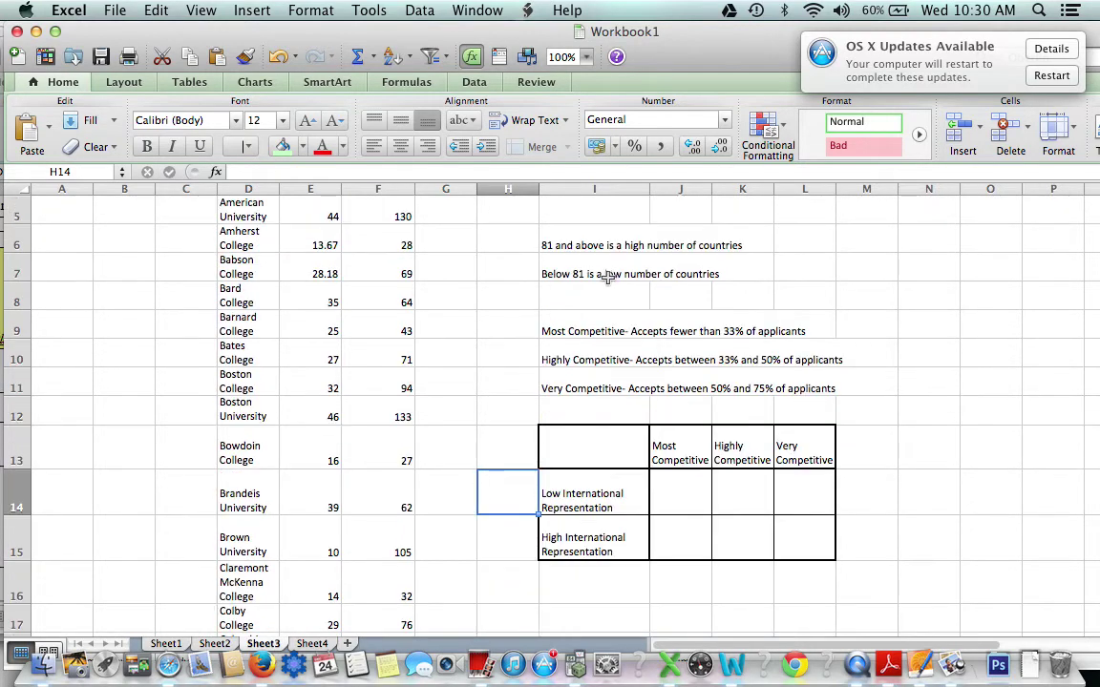
left_click(609, 276)
scroll(608, 276, "up", 2)
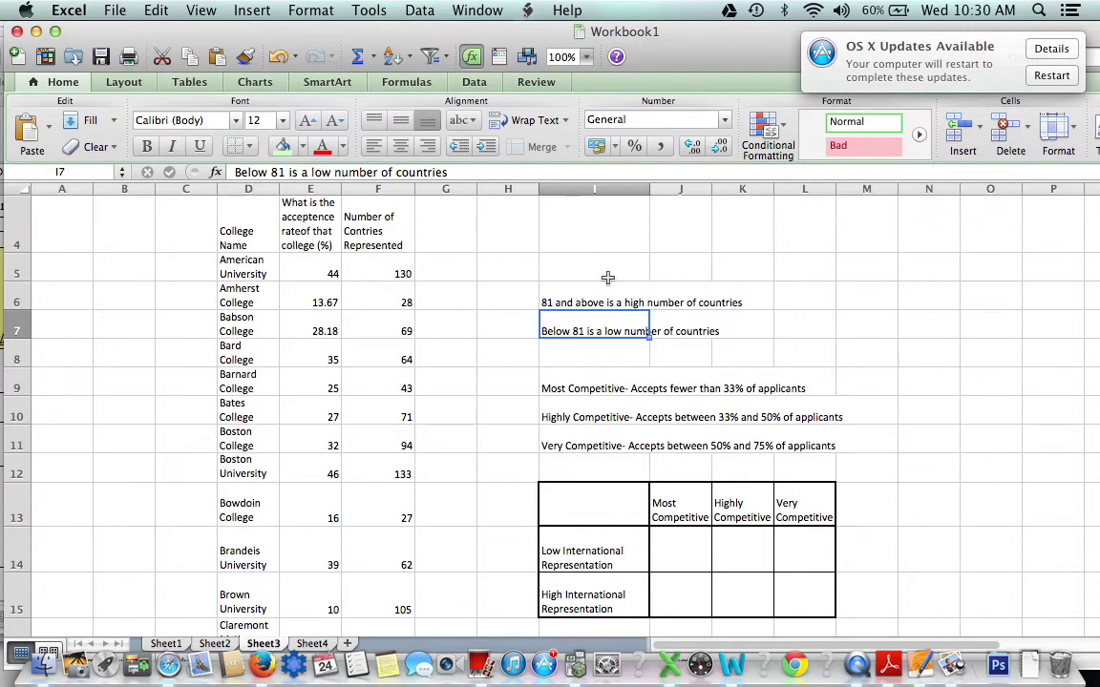
Step: Label American University's row Highly Competitive in E5 and High International Representation in F5
double_click(317, 274)
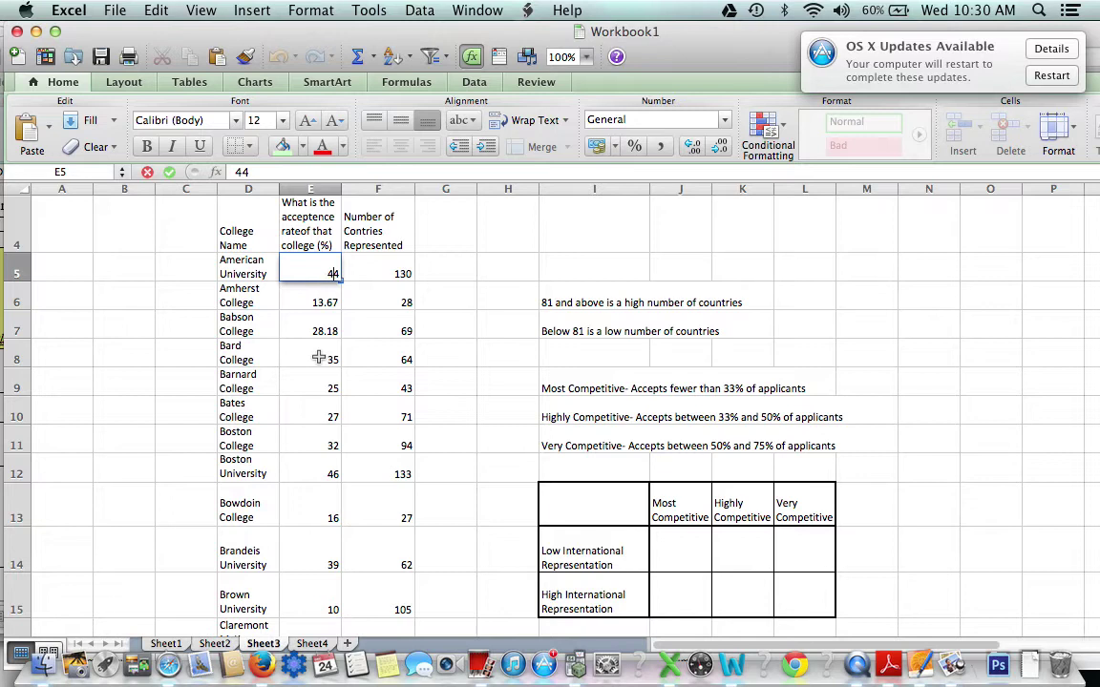
key("BackSpace")
key("BackSpace")
type("Highly Comp")
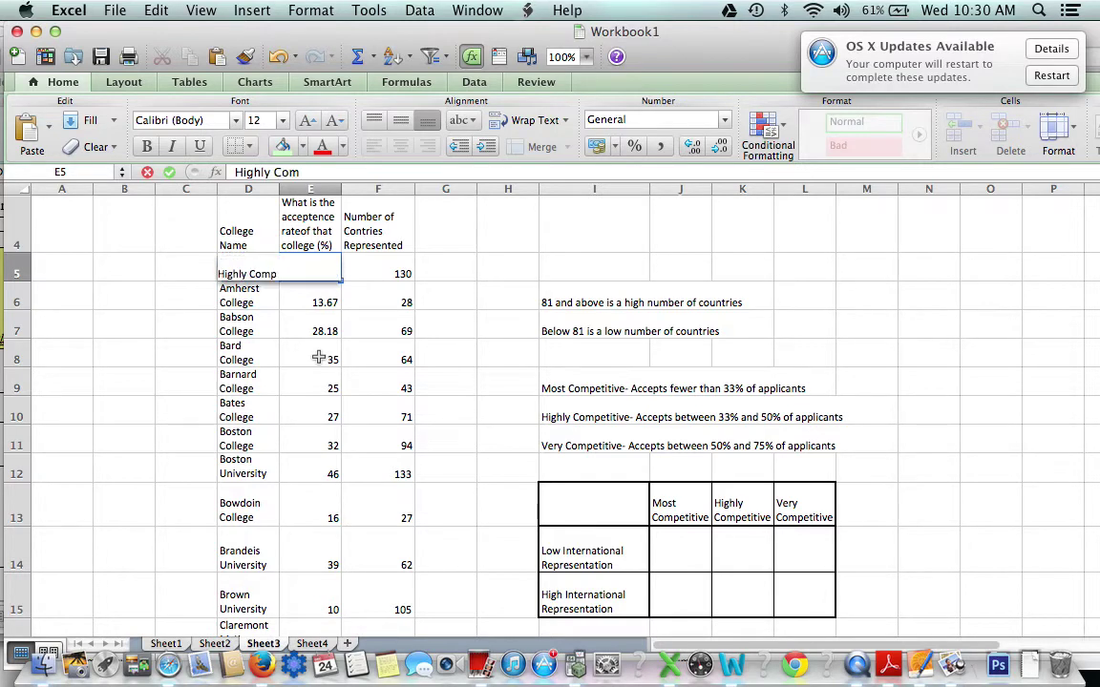
type("etit")
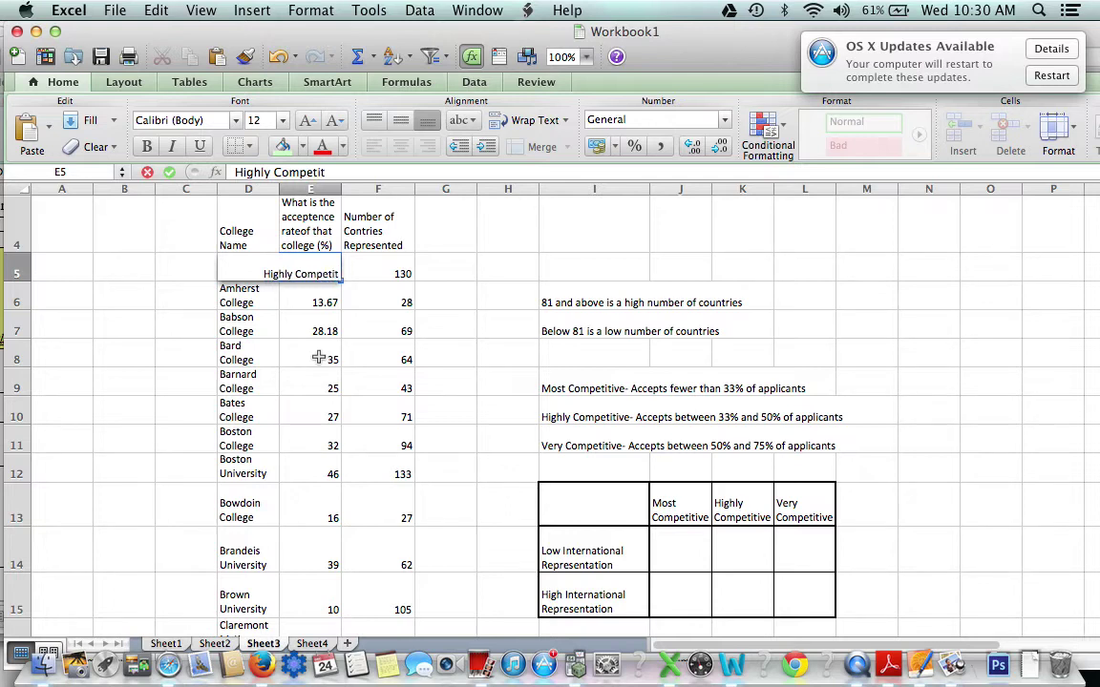
type("ive")
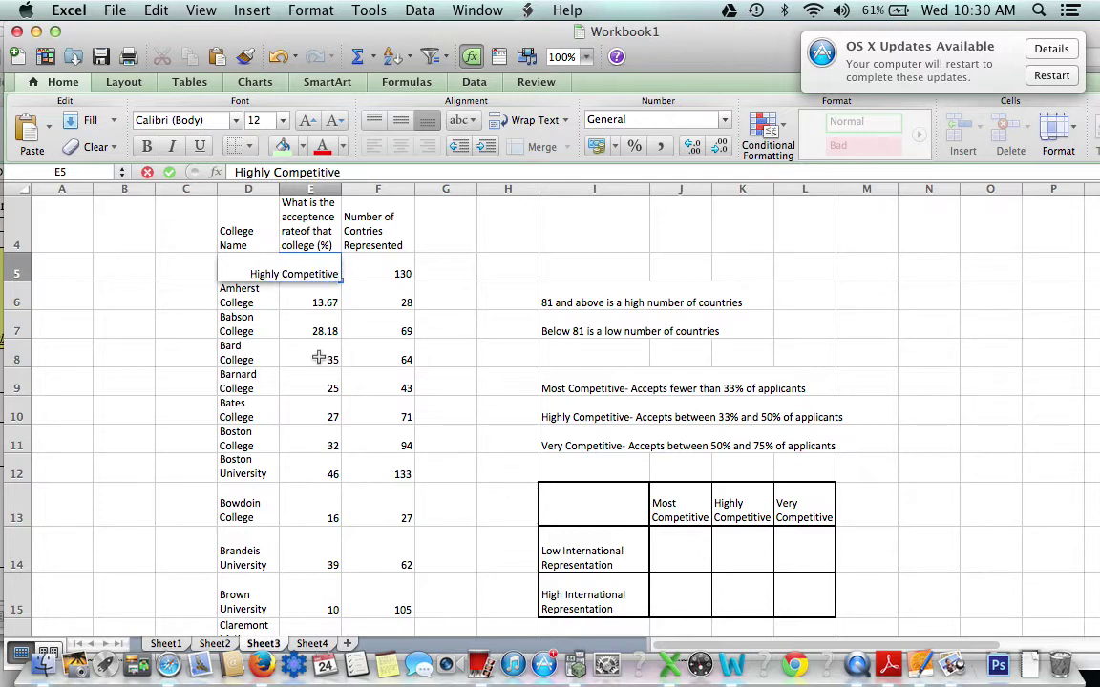
key("Return")
key("Up")
key("Right")
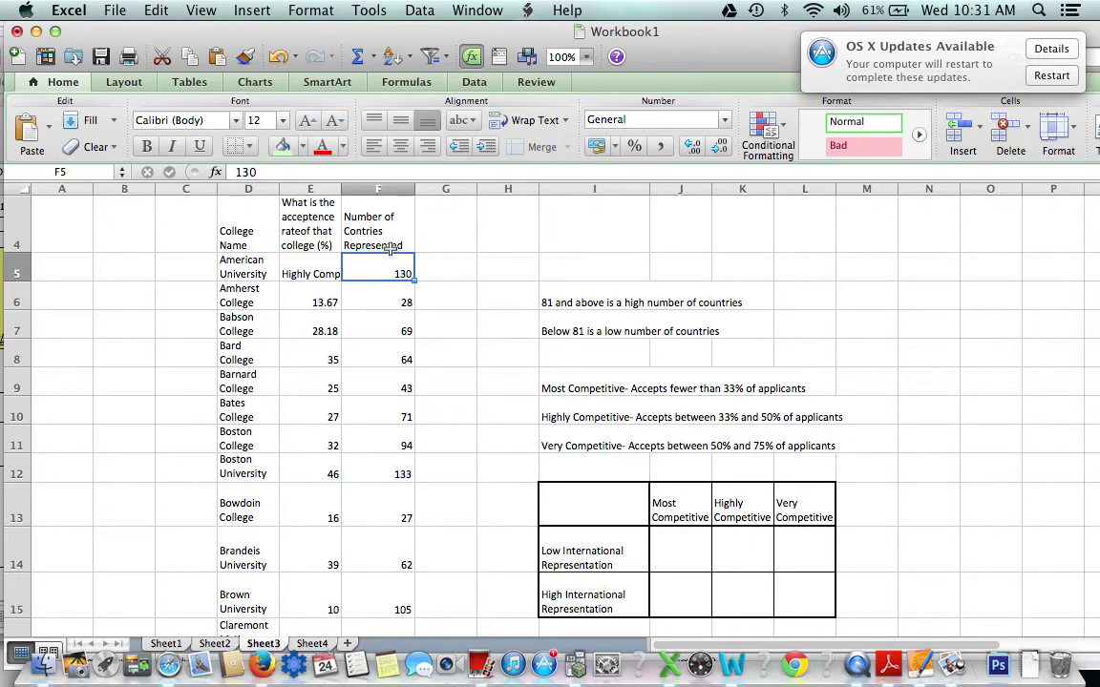
type("High International R")
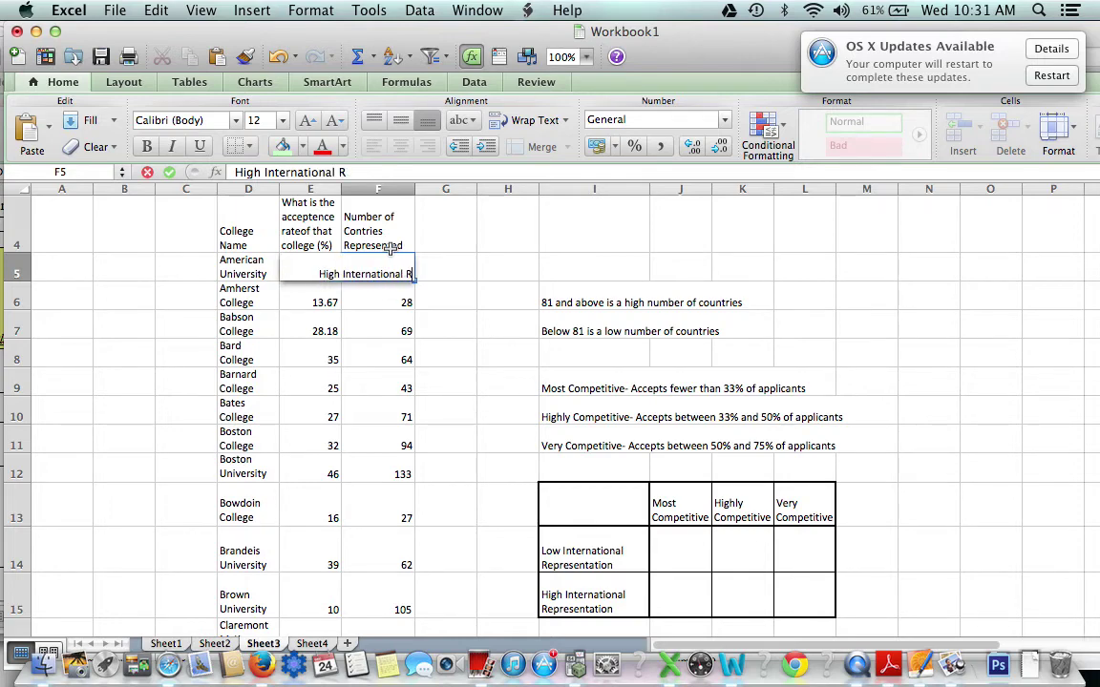
type("epresentation")
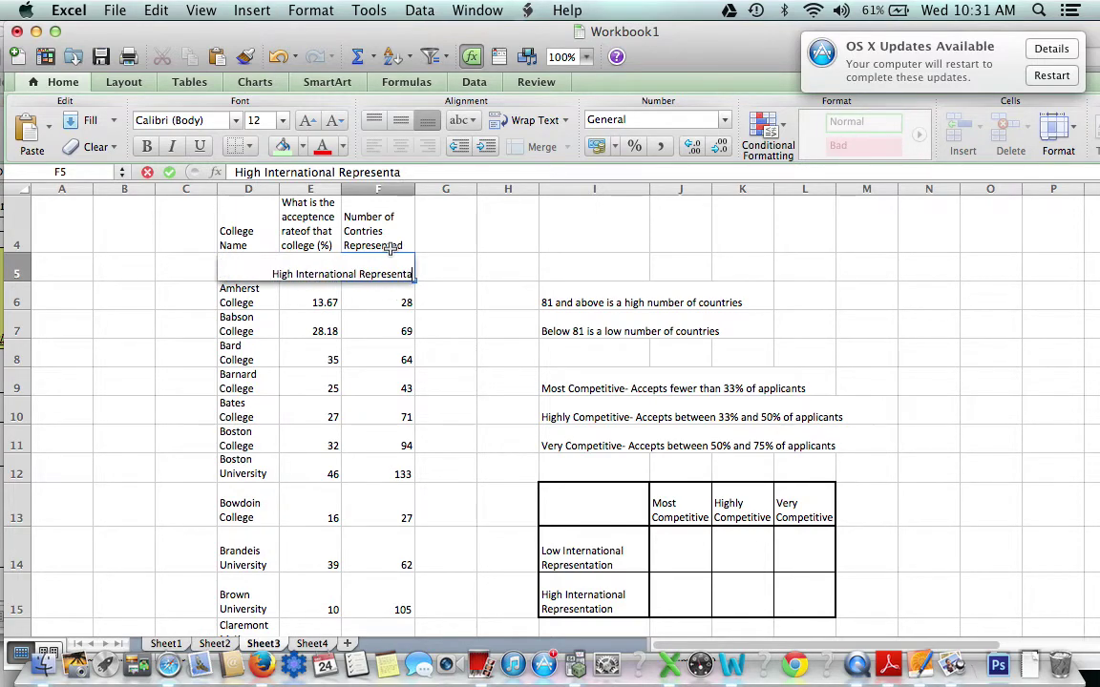
key("Return")
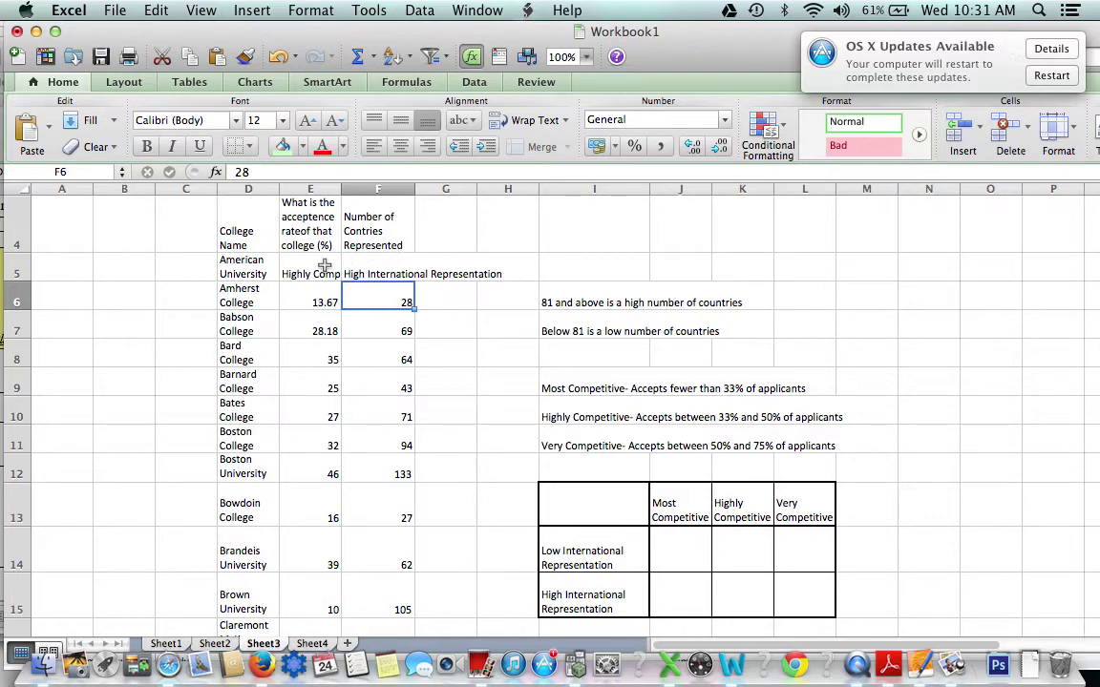
key("Left")
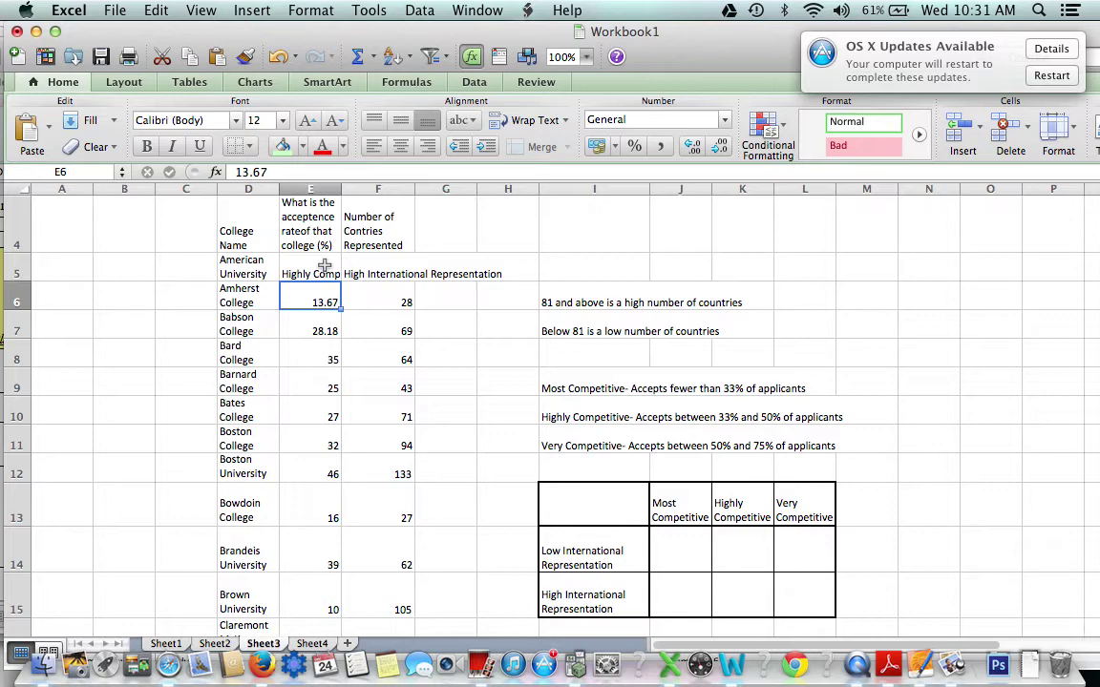
Step: Fill American University's E5:F5 and the table cell K15 with yellow
left_click(324, 265)
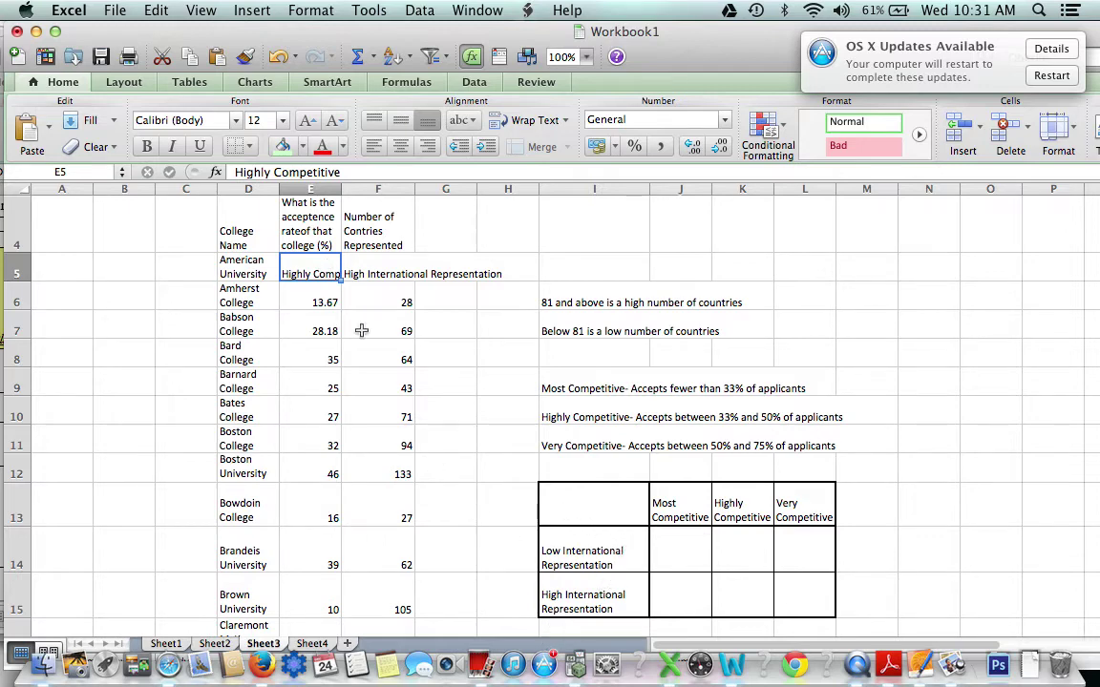
left_click_drag(321, 268, 363, 269)
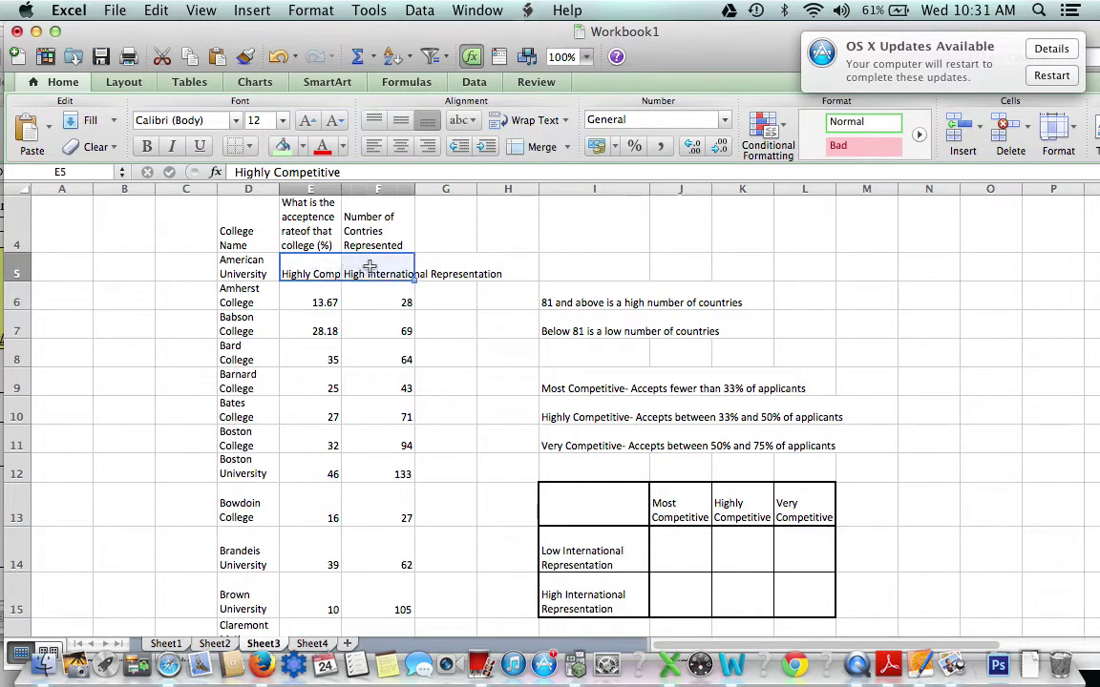
left_click(302, 147)
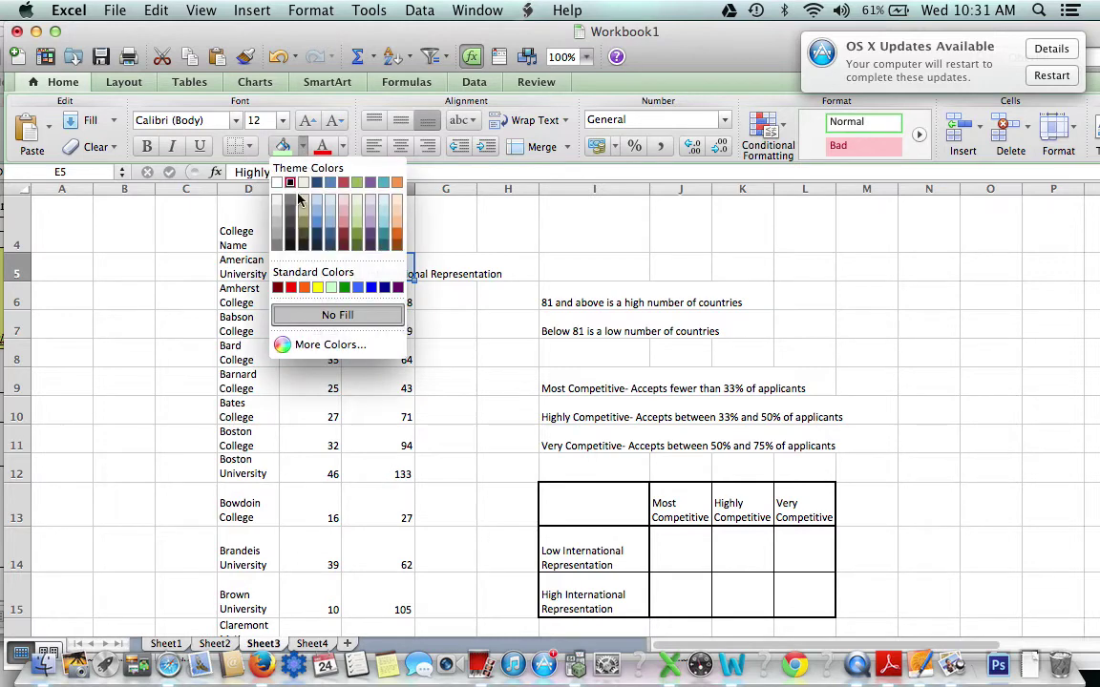
left_click(317, 291)
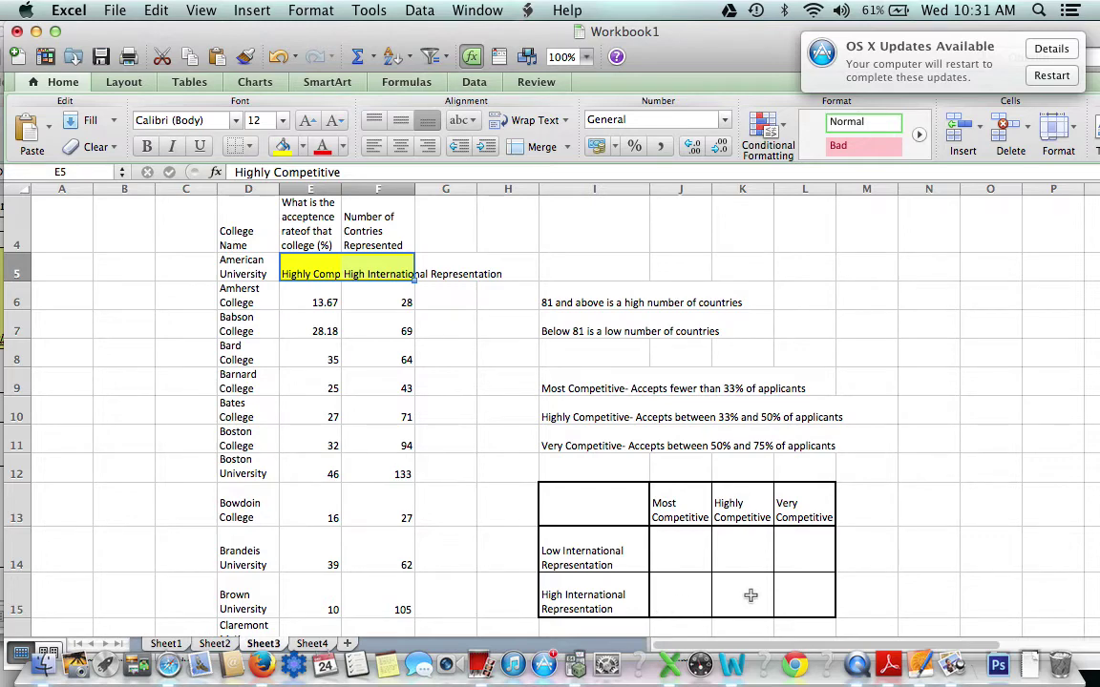
left_click(750, 596)
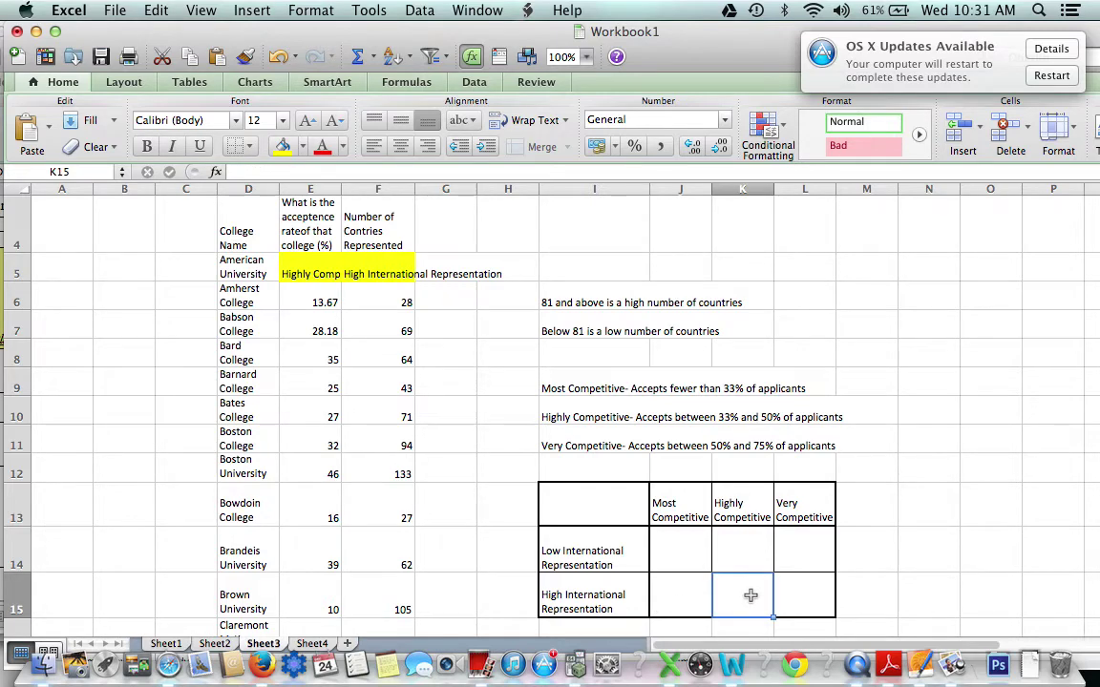
left_click(281, 145)
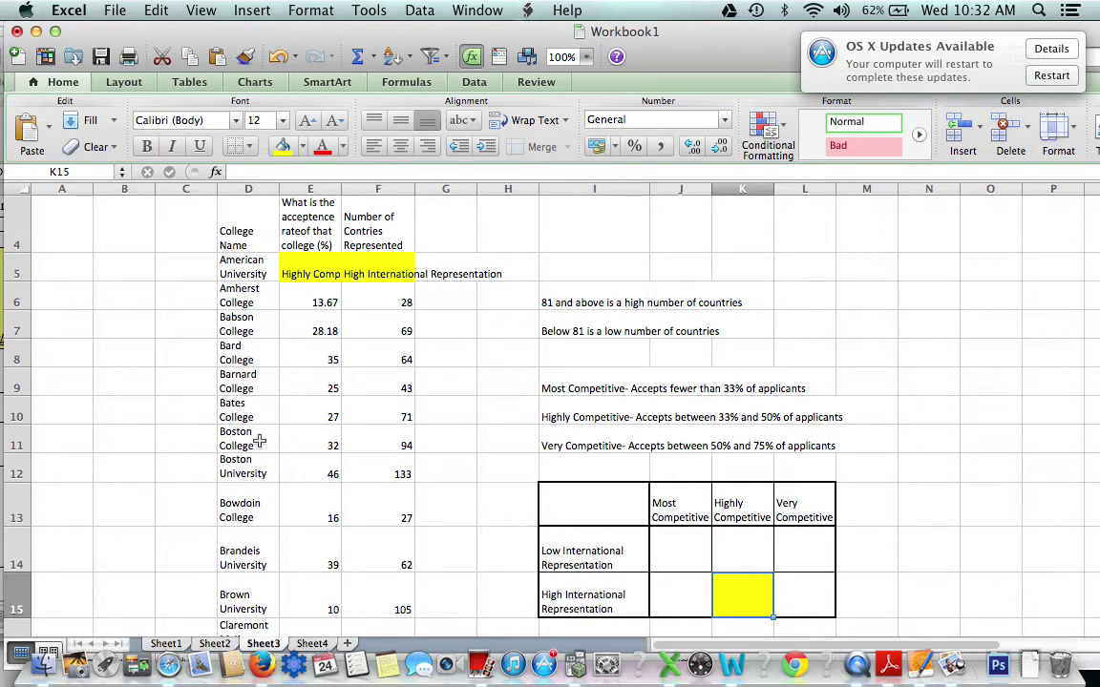
Step: Fill Boston College's E11:F11 yellow, then view the finished example on Sheet4
left_click_drag(312, 445, 367, 444)
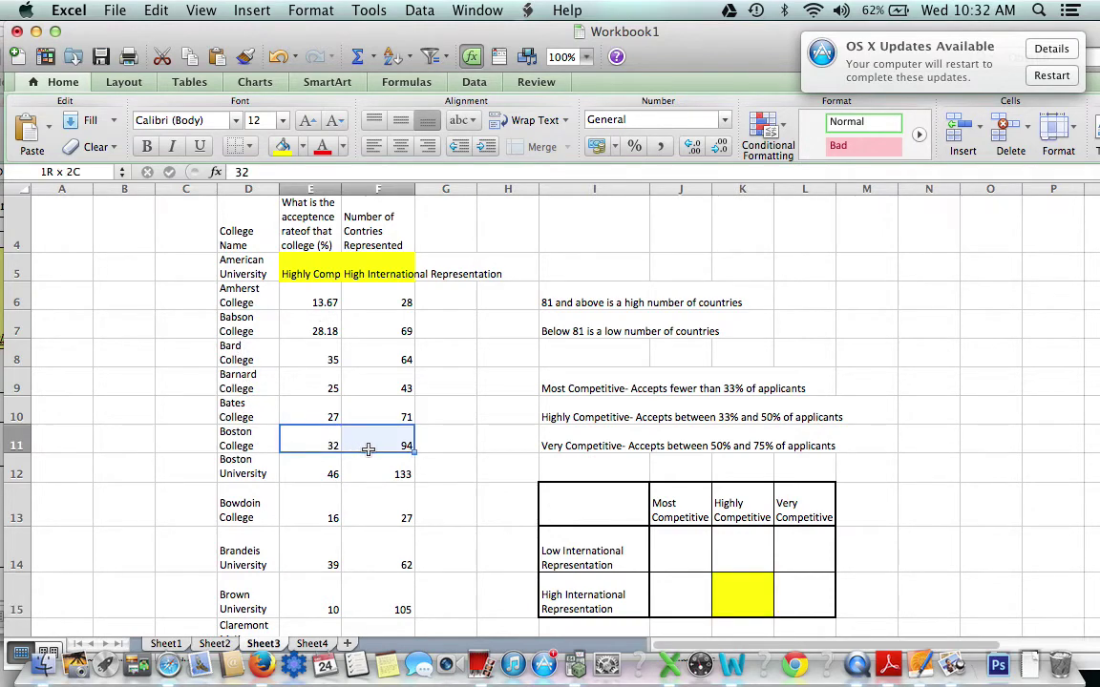
left_click(283, 145)
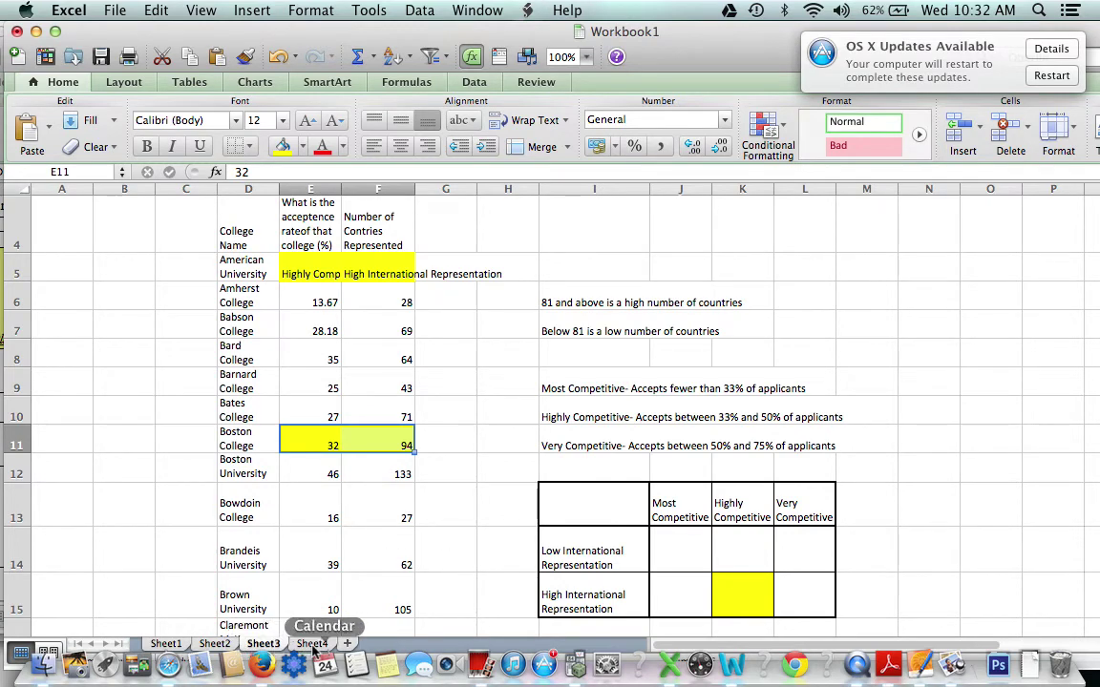
left_click(750, 537)
left_click(793, 541)
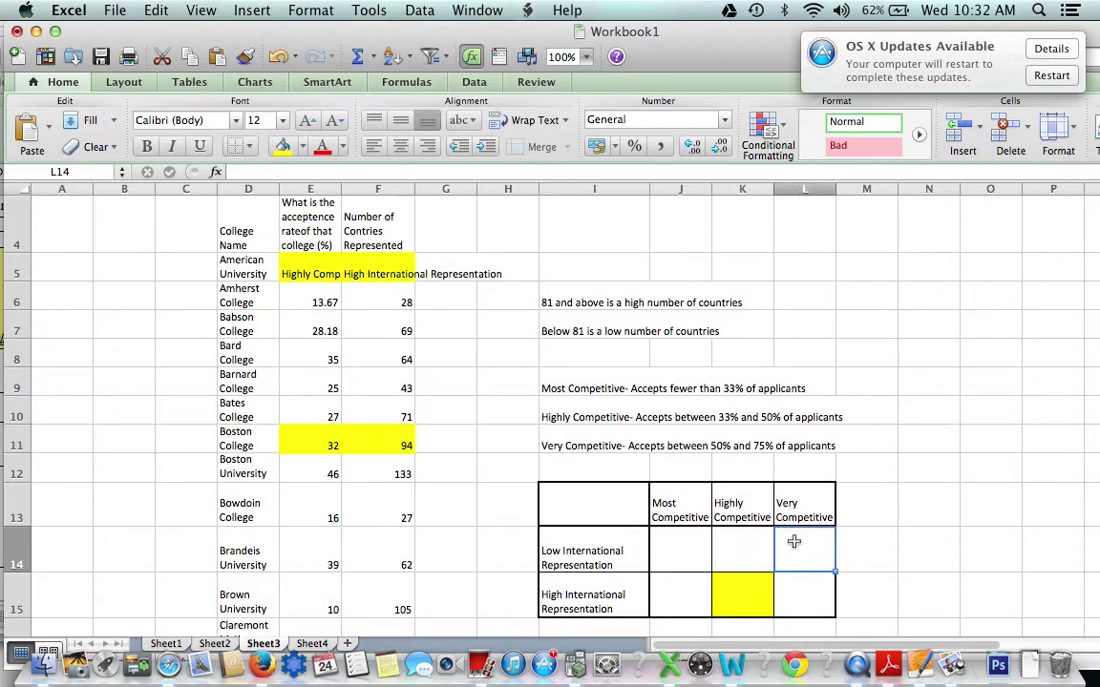
left_click(311, 643)
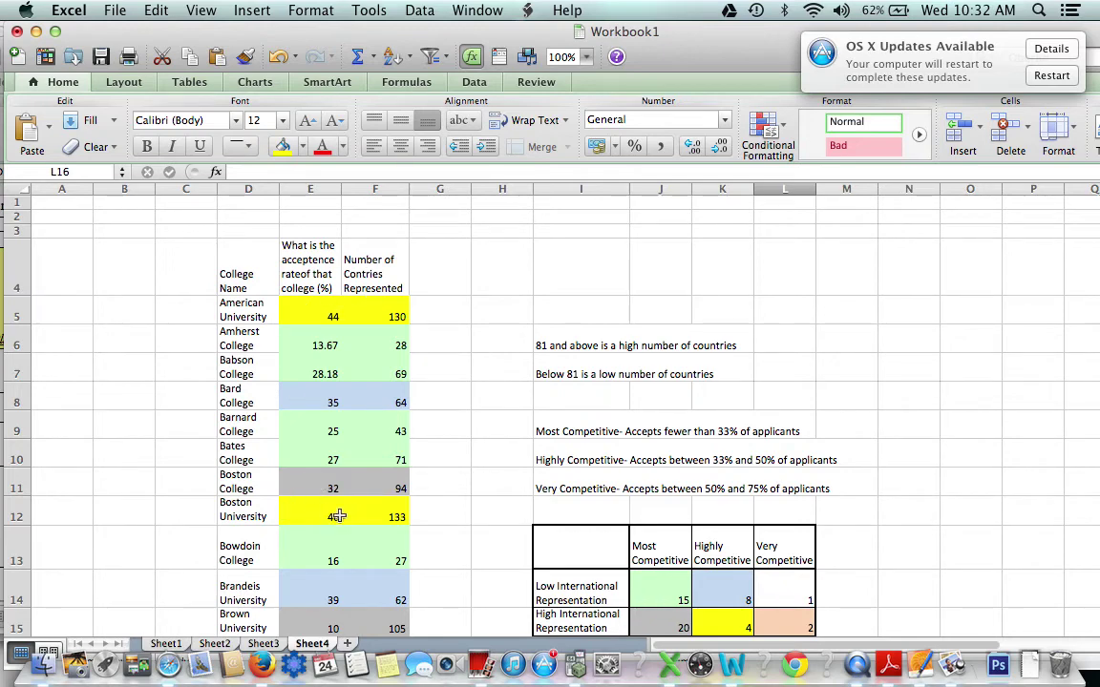
scroll(370, 517, "down", 10)
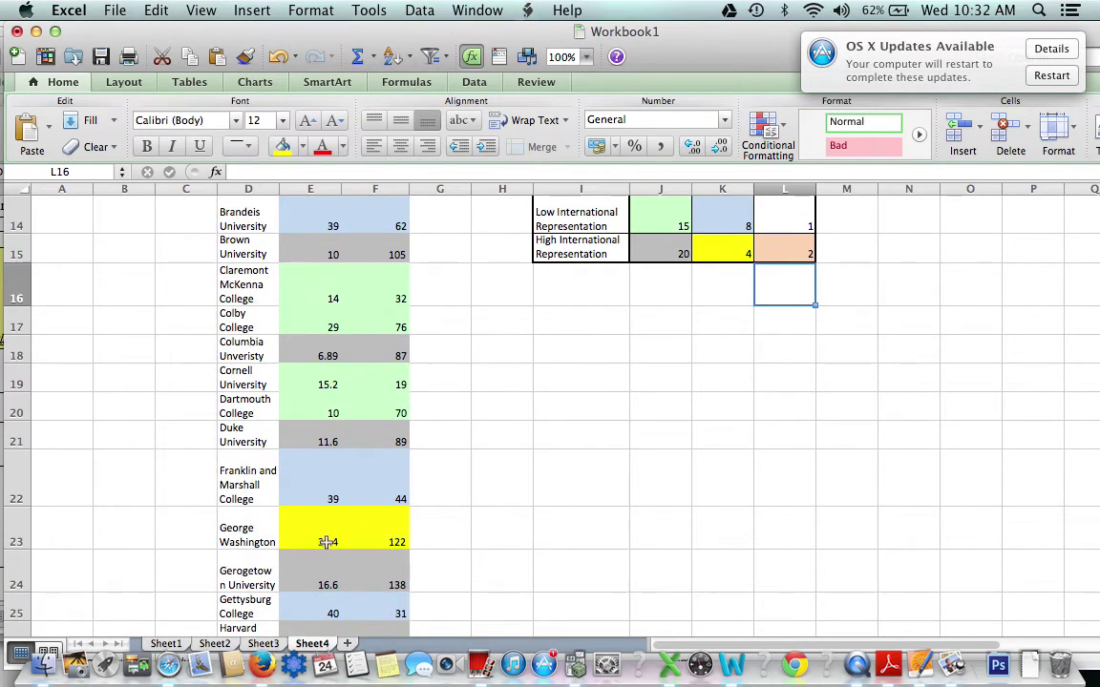
scroll(317, 541, "down", 15)
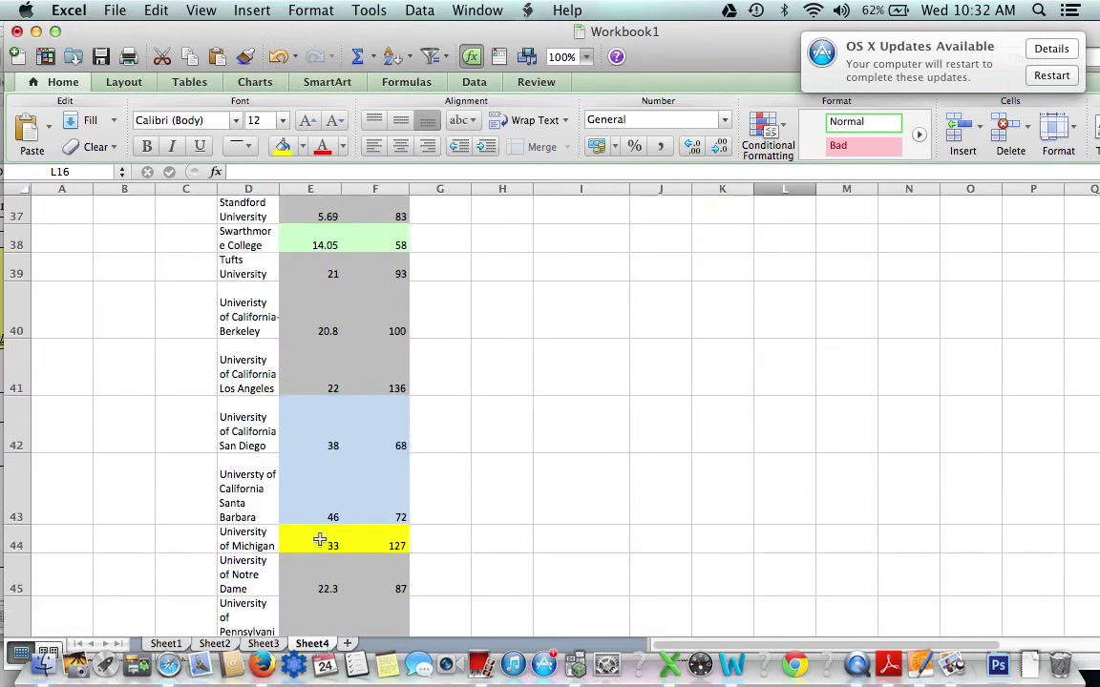
scroll(319, 540, "up", 15)
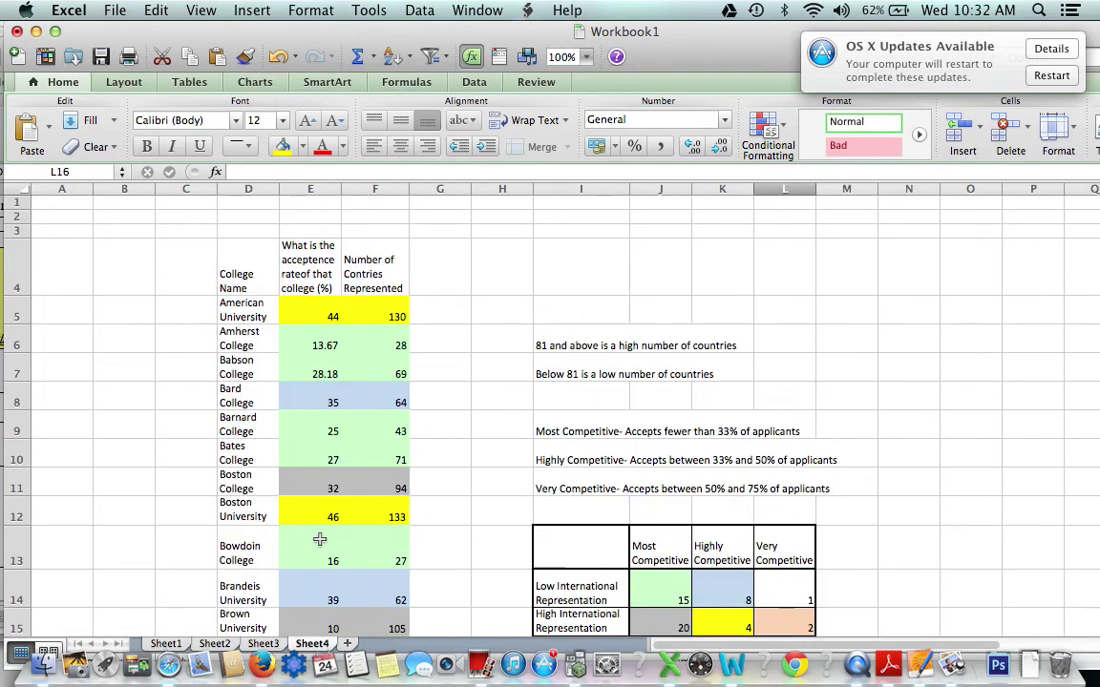
left_click(363, 314)
key("Down")
key("Down")
key("Down")
key("Down")
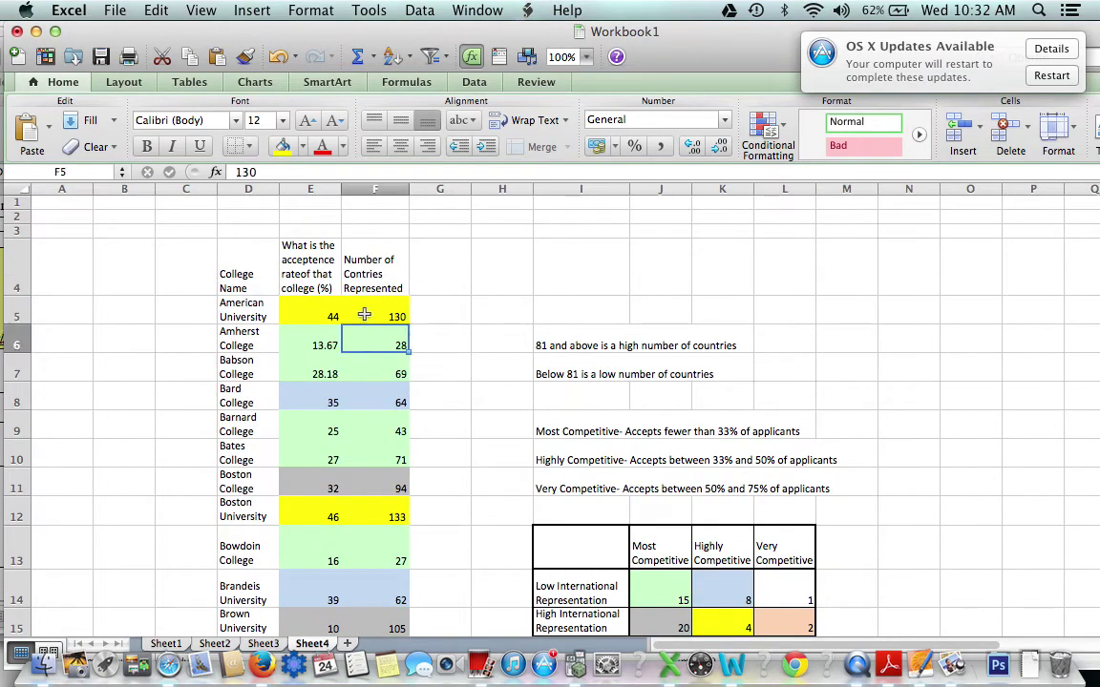
key("Down")
key("Down")
key("Down")
key("Down")
key("Up")
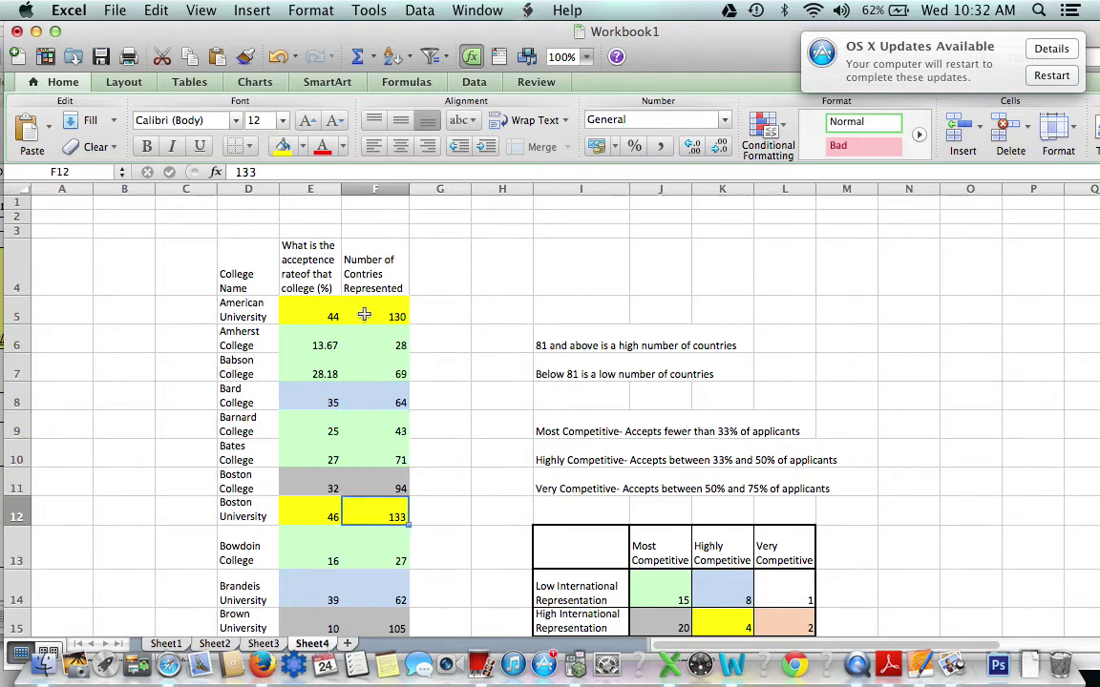
key("Down")
key("Down")
key("Down")
key("Down")
key("Down")
key("Down")
key("Down")
key("Down")
key("Down")
key("Down")
key("Down")
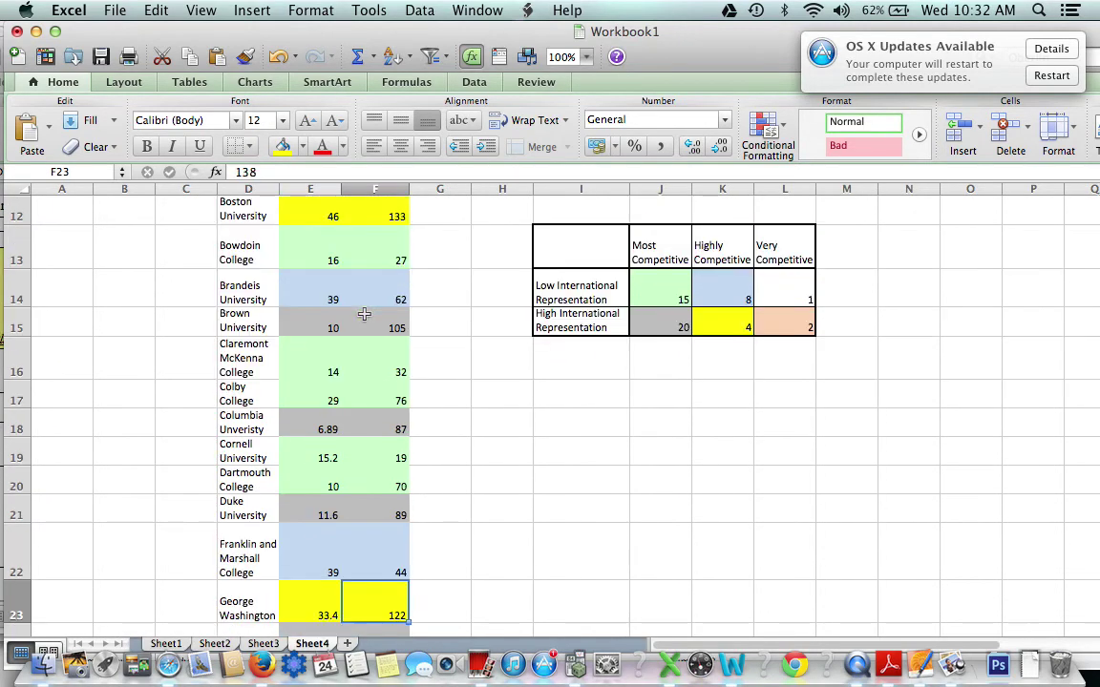
key("Down")
key("Up")
key("Down")
key("Down")
key("Down")
key("Down")
key("Down")
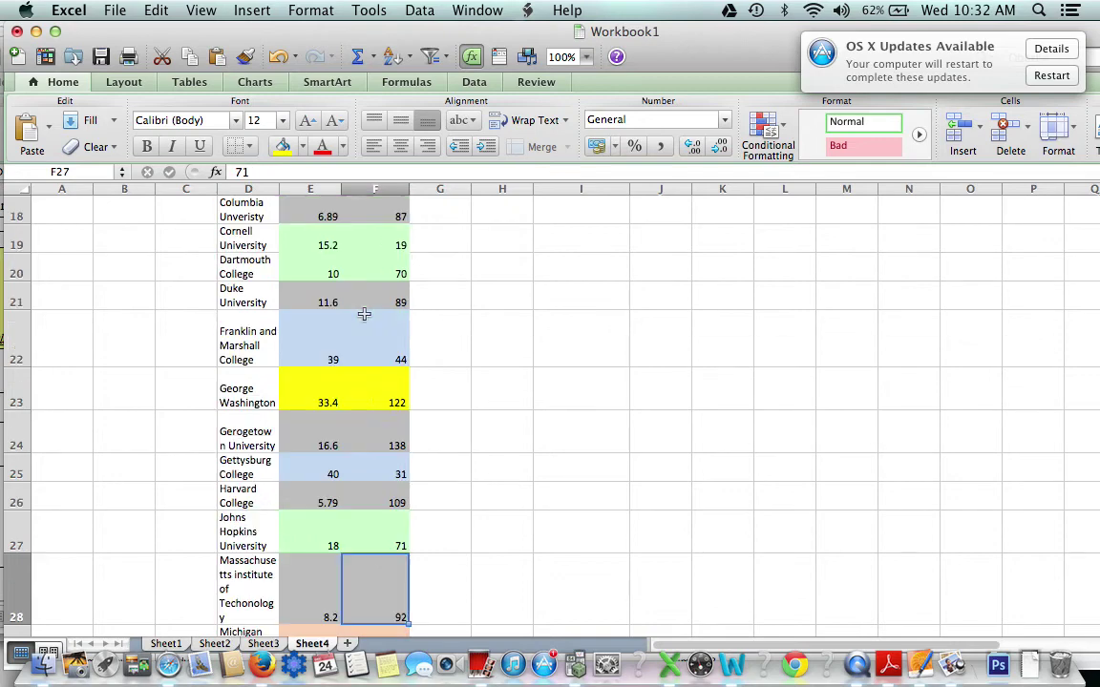
key("Down")
key("Down")
key("Down")
key("Down")
key("Down")
key("Down")
key("Down")
key("Down")
key("Down")
key("Down")
key("Down")
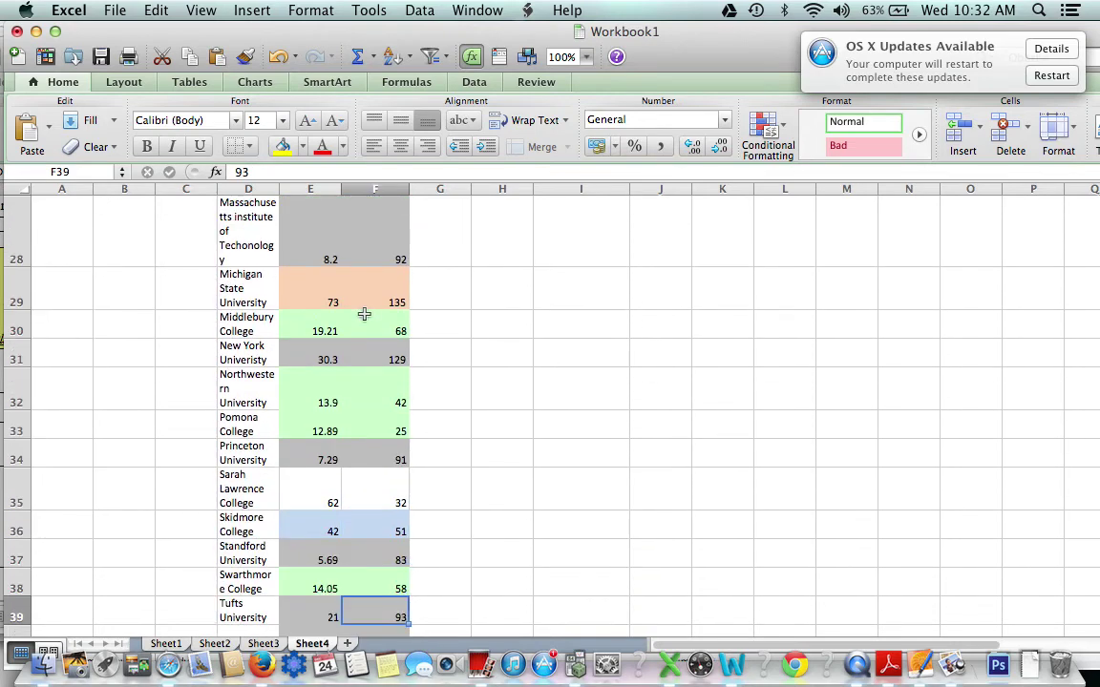
key("Down")
key("Down")
key("Down")
key("Down")
key("Down")
key("Down")
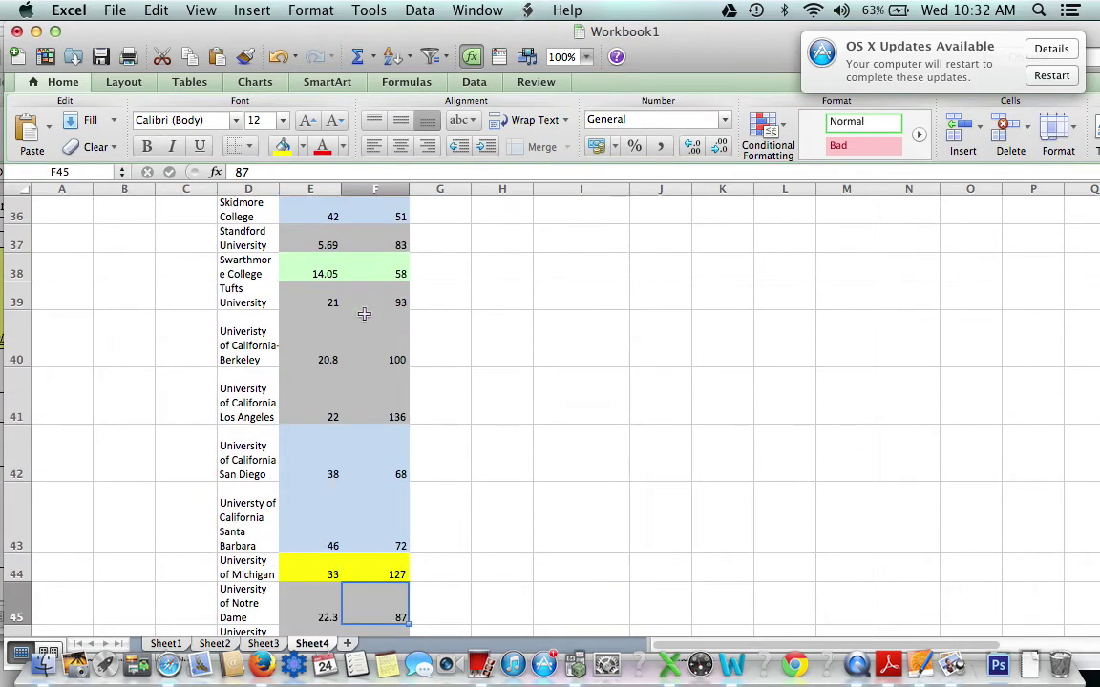
key("Down")
key("Down")
key("Down")
key("Down")
key("Down")
key("Down")
key("Down")
key("Down")
key("Down")
key("Down")
key("Down")
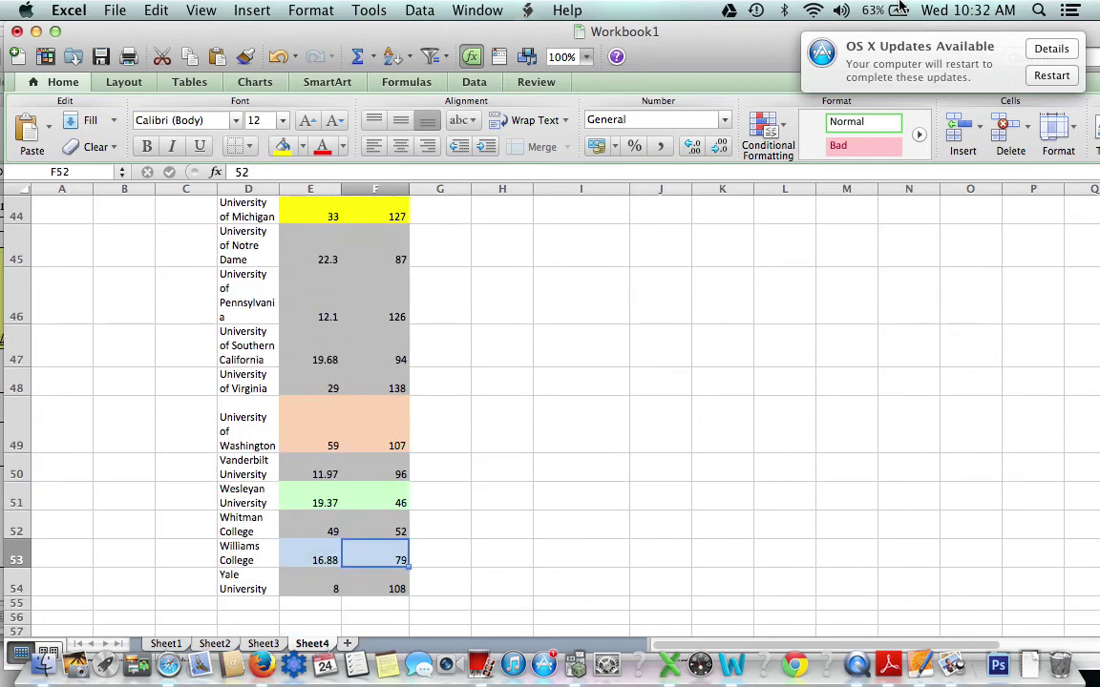
key("Up")
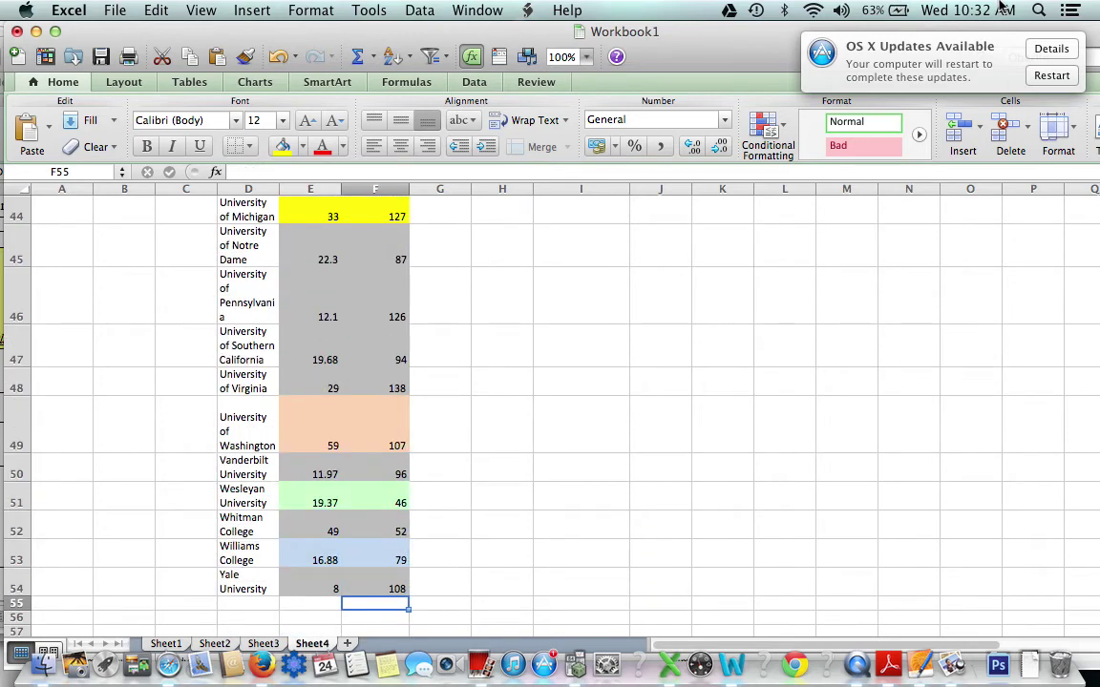
scroll(800, 356, "up", 12)
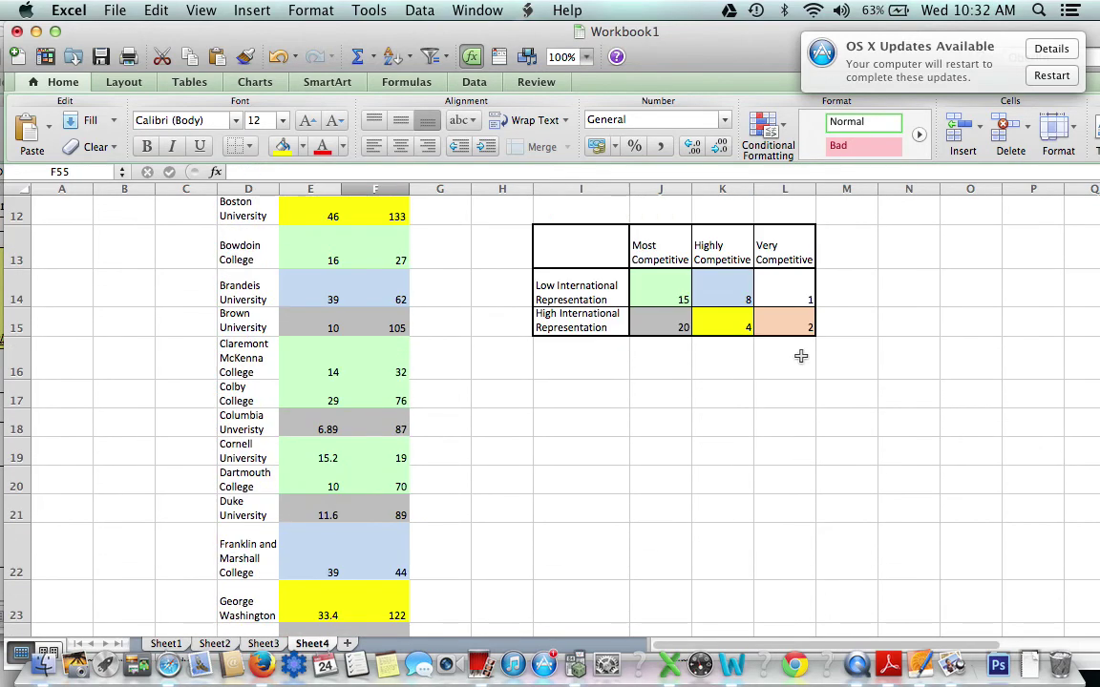
scroll(800, 356, "up", 2)
left_click(737, 467)
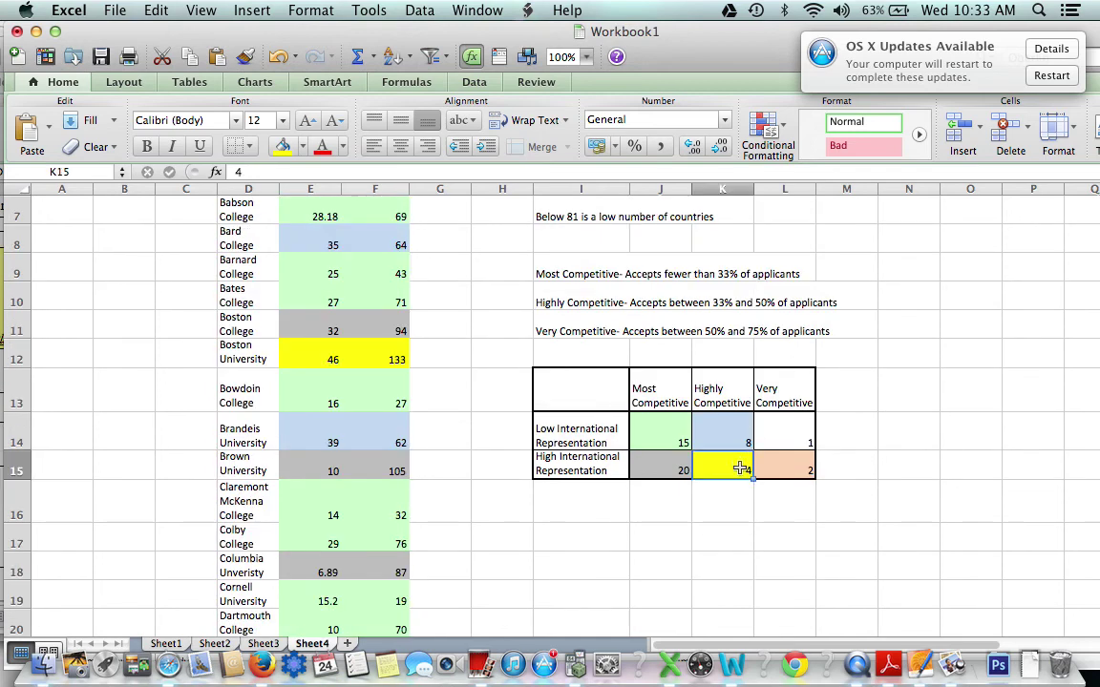
key("Up")
key("Up")
key("Up")
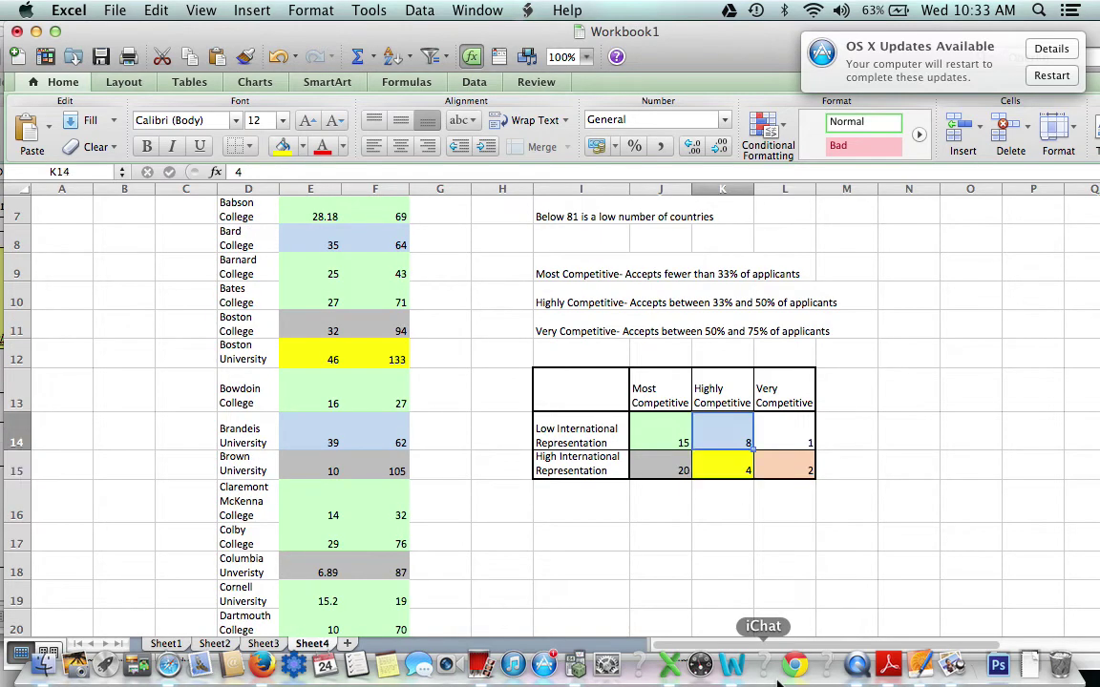
key("Down")
key("Down")
key("Down")
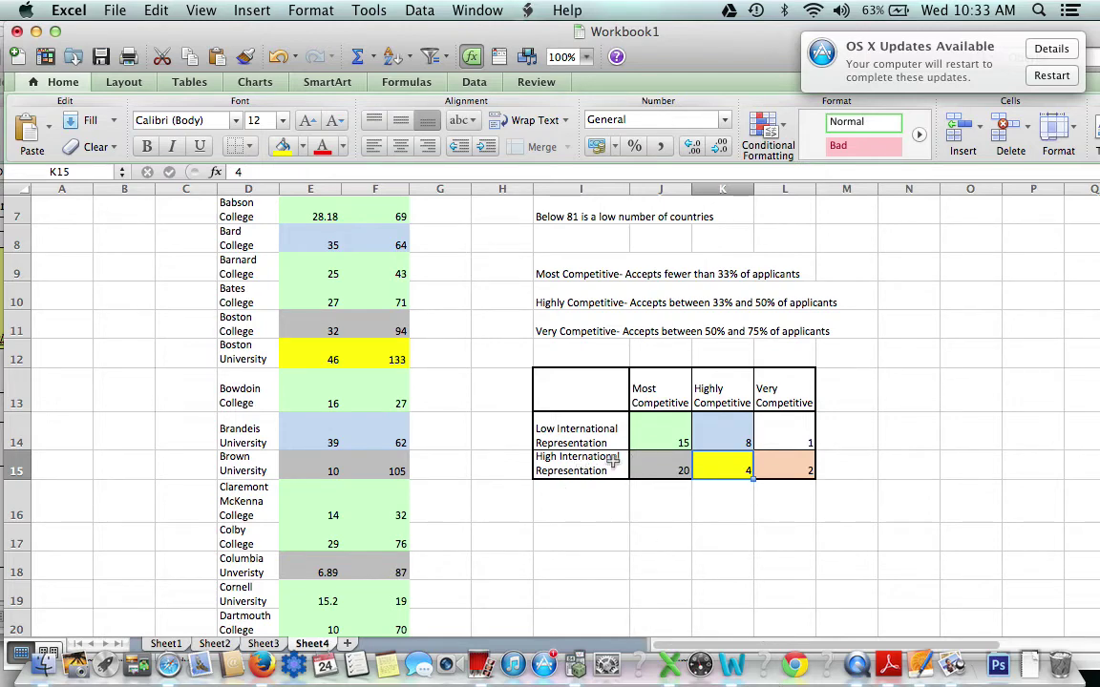
scroll(622, 514, "up", 3)
scroll(622, 513, "up", 1)
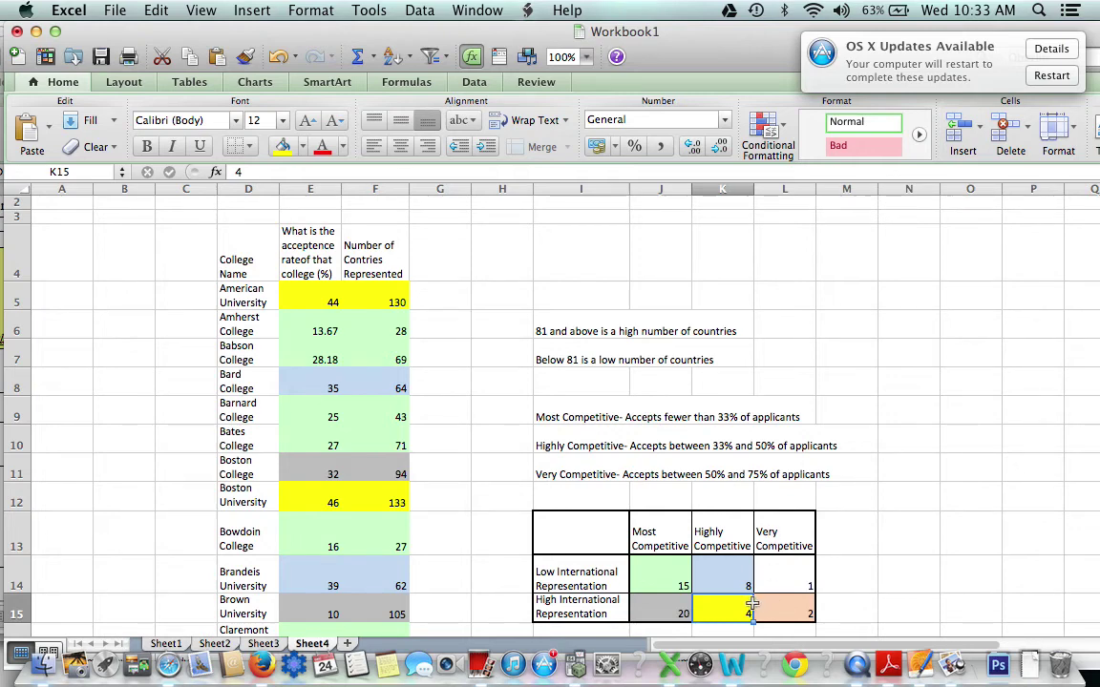
left_click(775, 583)
left_click(796, 567)
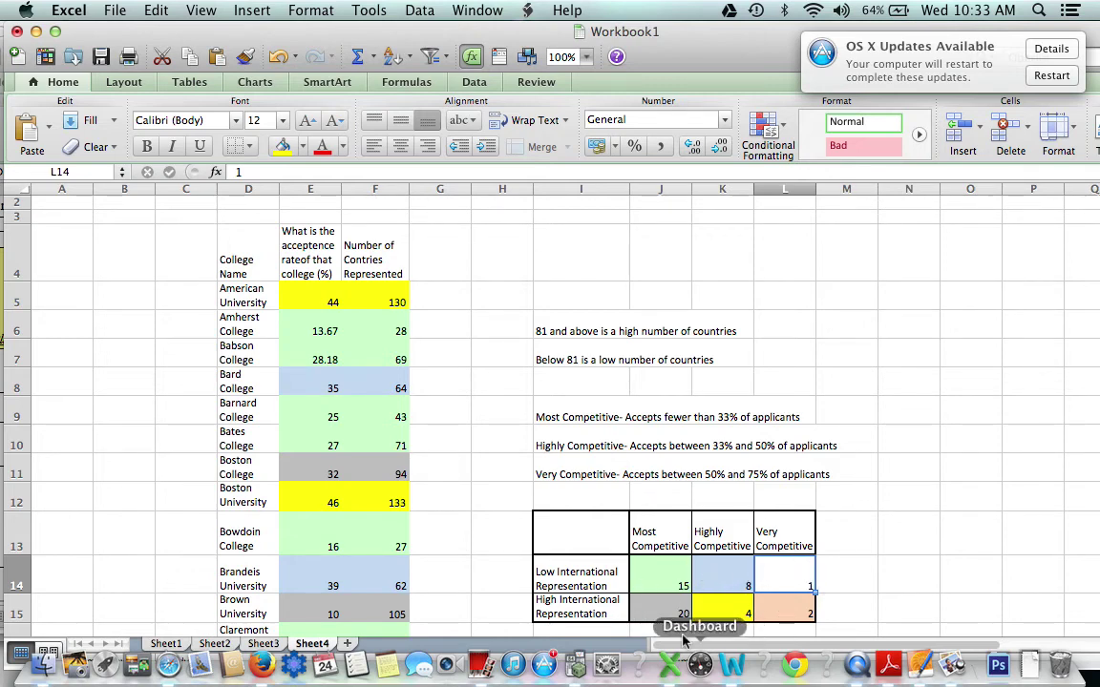
Step: Copy the count table I13:L15 and paste a duplicate at I17 below it
left_click(736, 532)
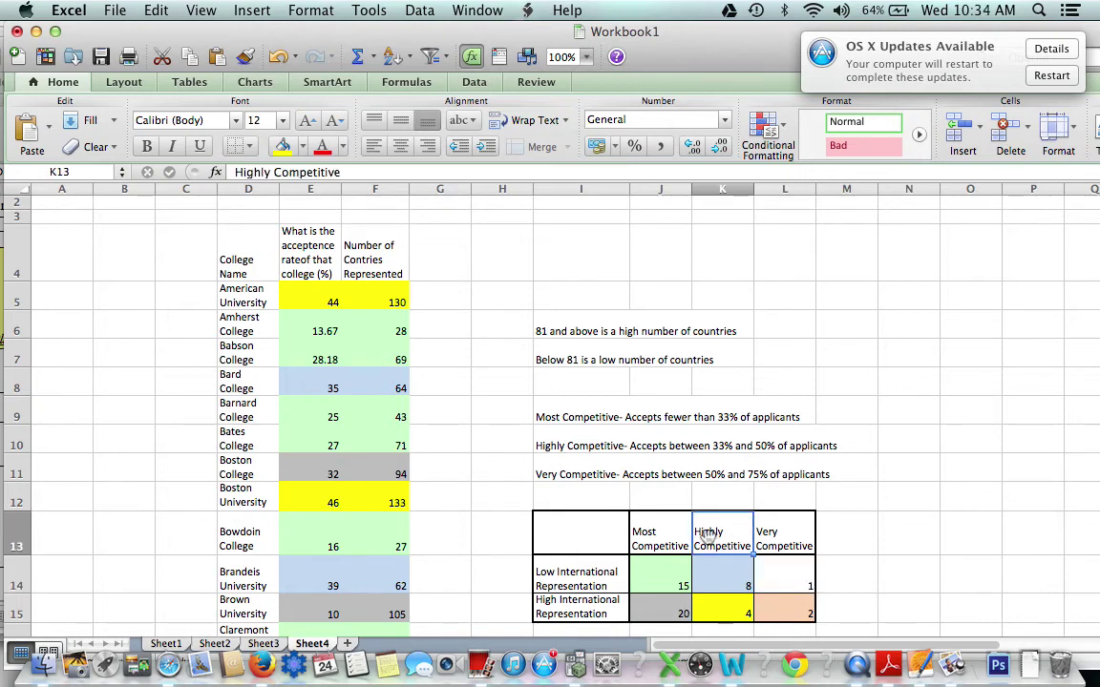
left_click_drag(603, 523, 778, 603)
key("super+c")
scroll(770, 580, "down", 3)
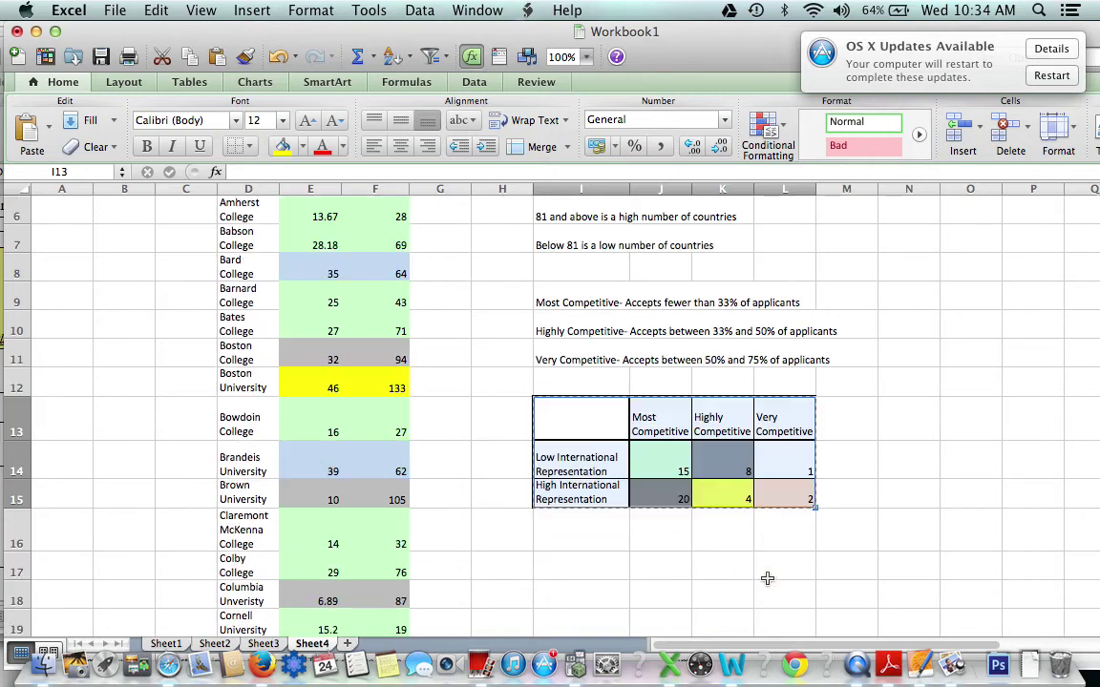
left_click(589, 558)
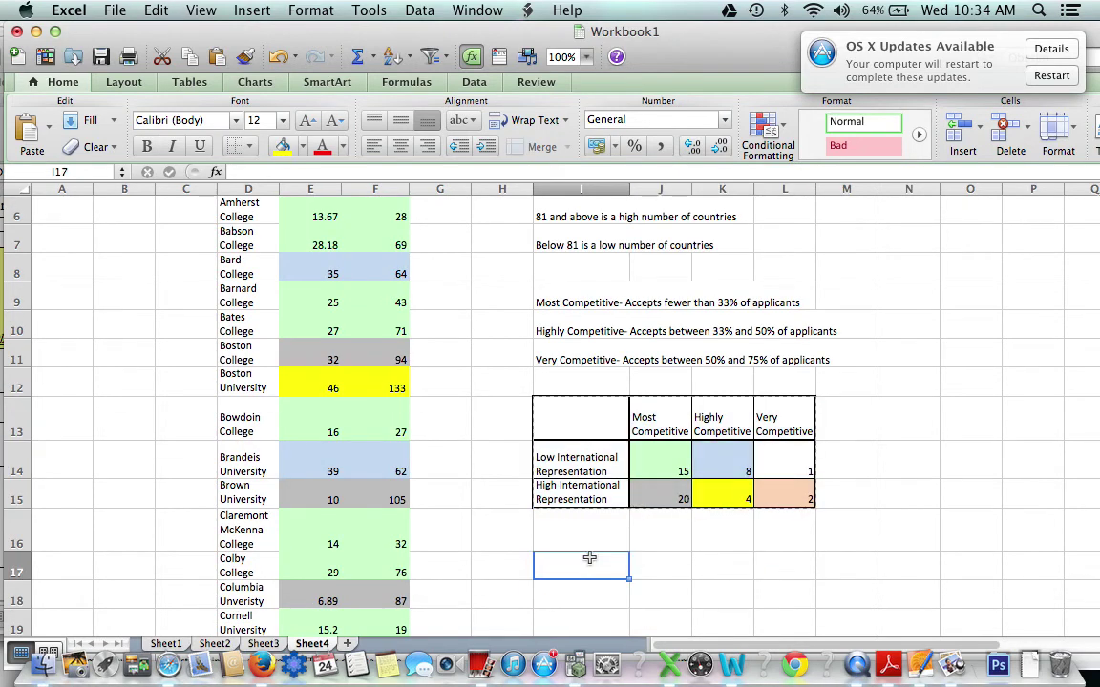
key("super+v")
scroll(731, 503, "down", 3)
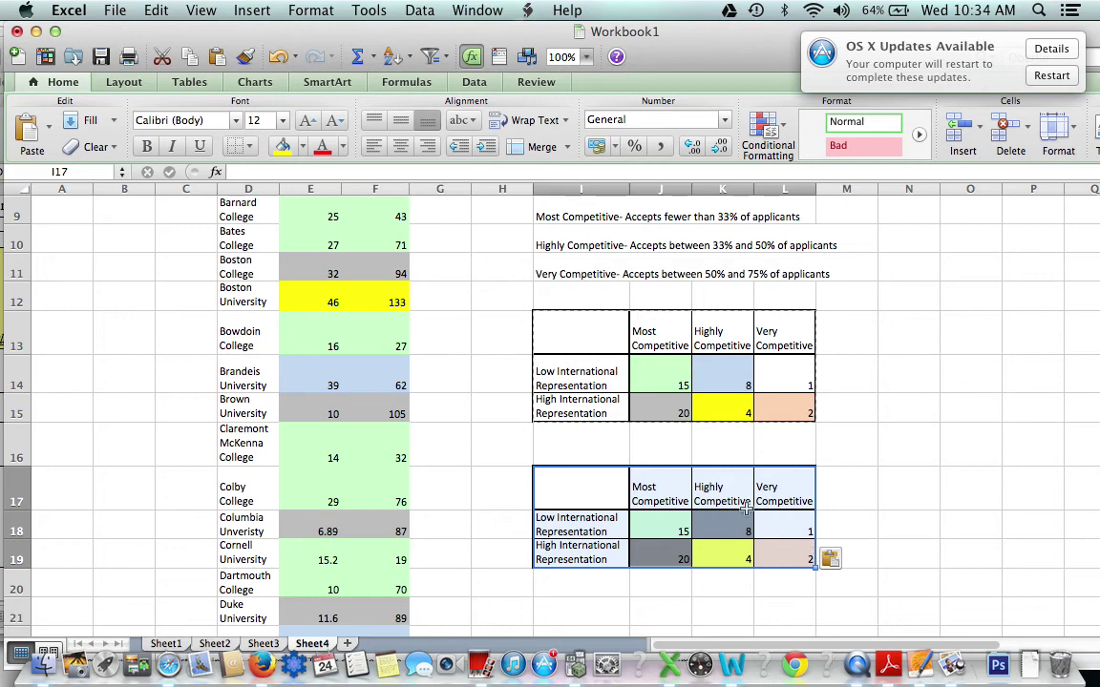
left_click(731, 555)
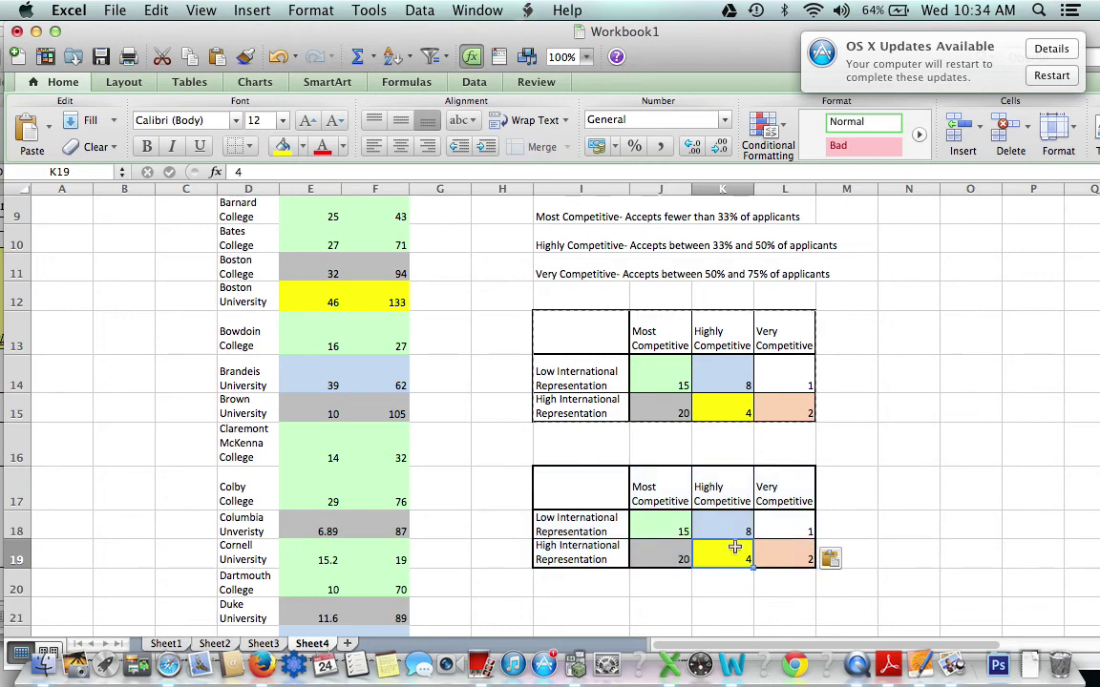
Step: Retitle the copied K17 header to 'Highly or Very Competitive'
left_click(728, 489)
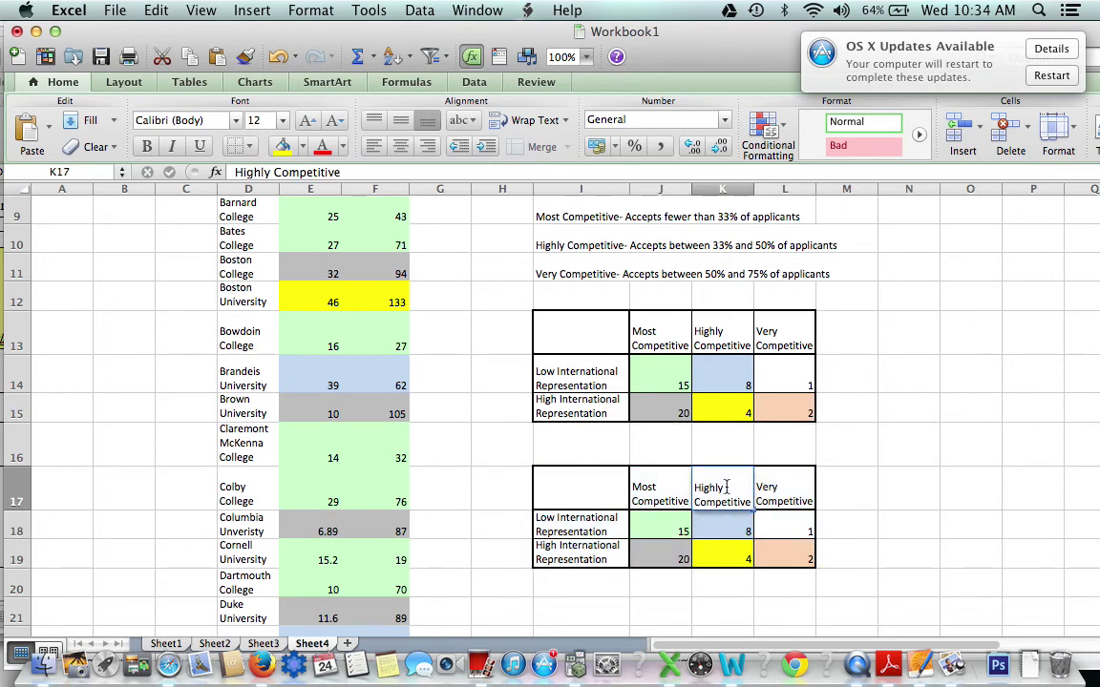
double_click(729, 489)
type("or Very")
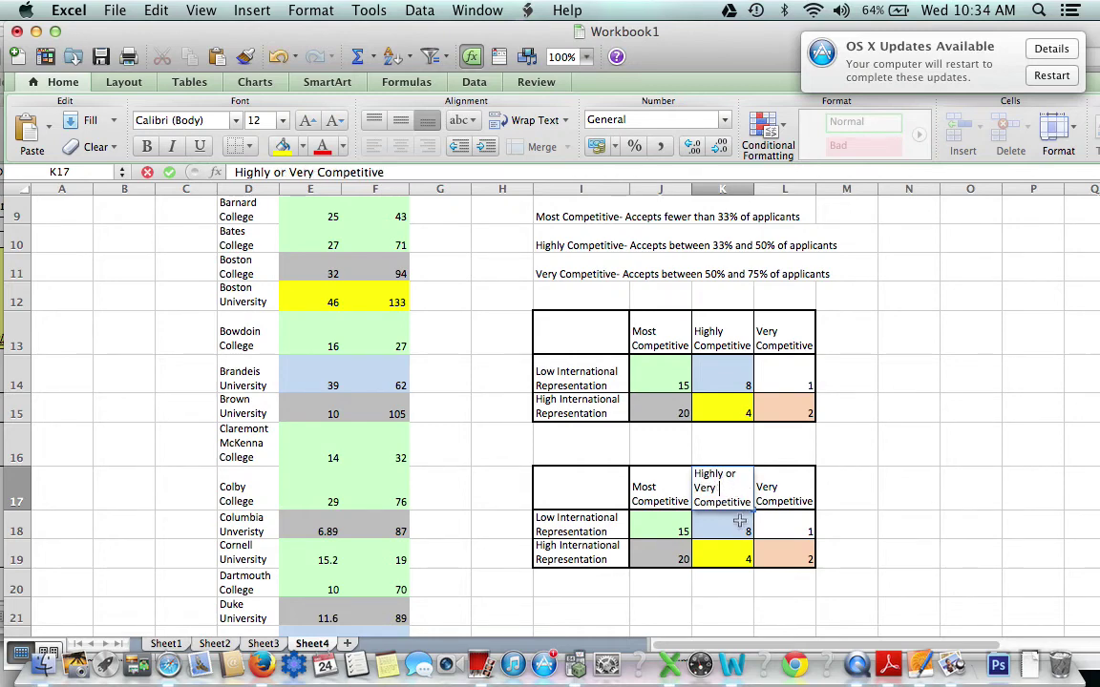
key("Return")
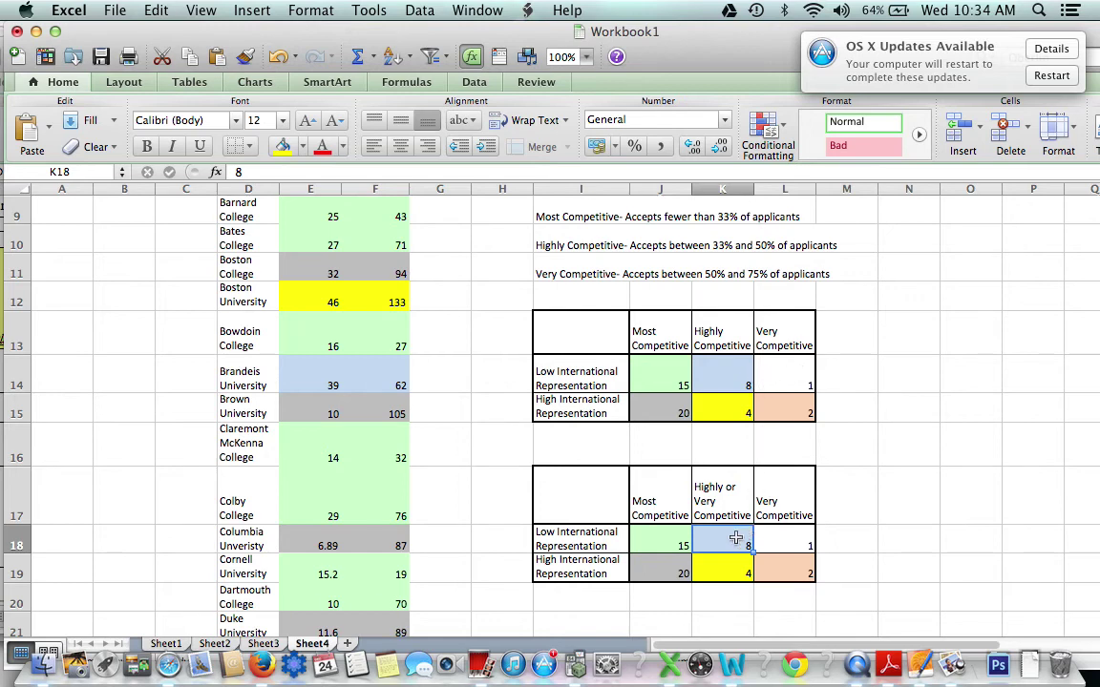
Step: Change K18 to 9 and clear the Very Competitive header and count in L17:L18
left_click(778, 540)
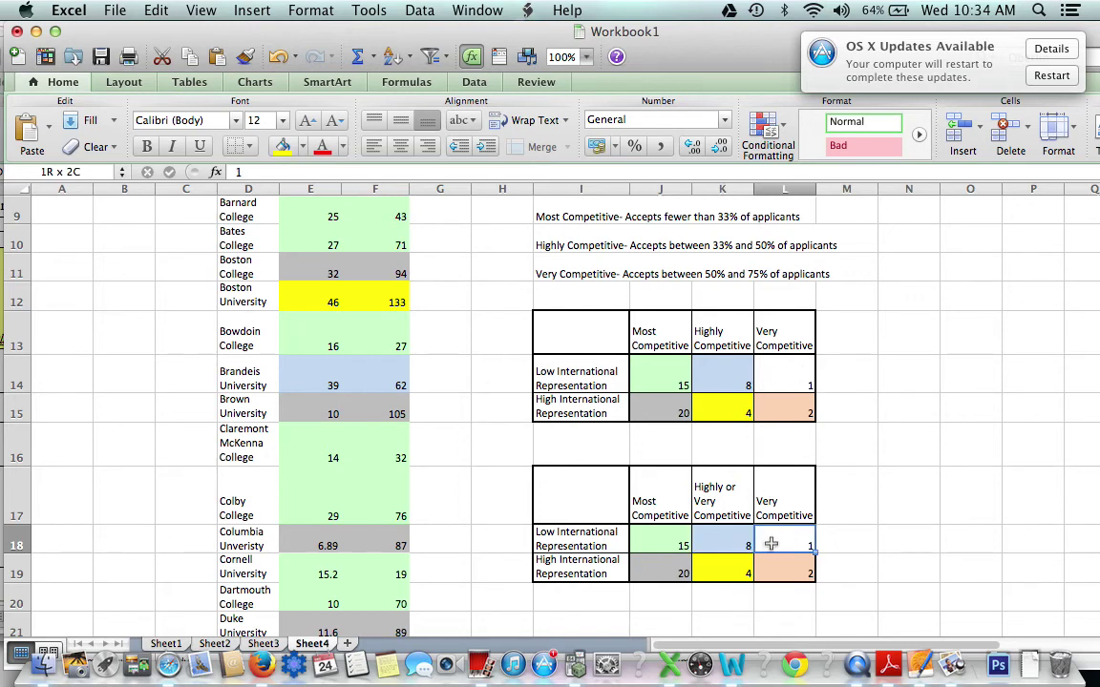
left_click_drag(772, 543, 742, 543)
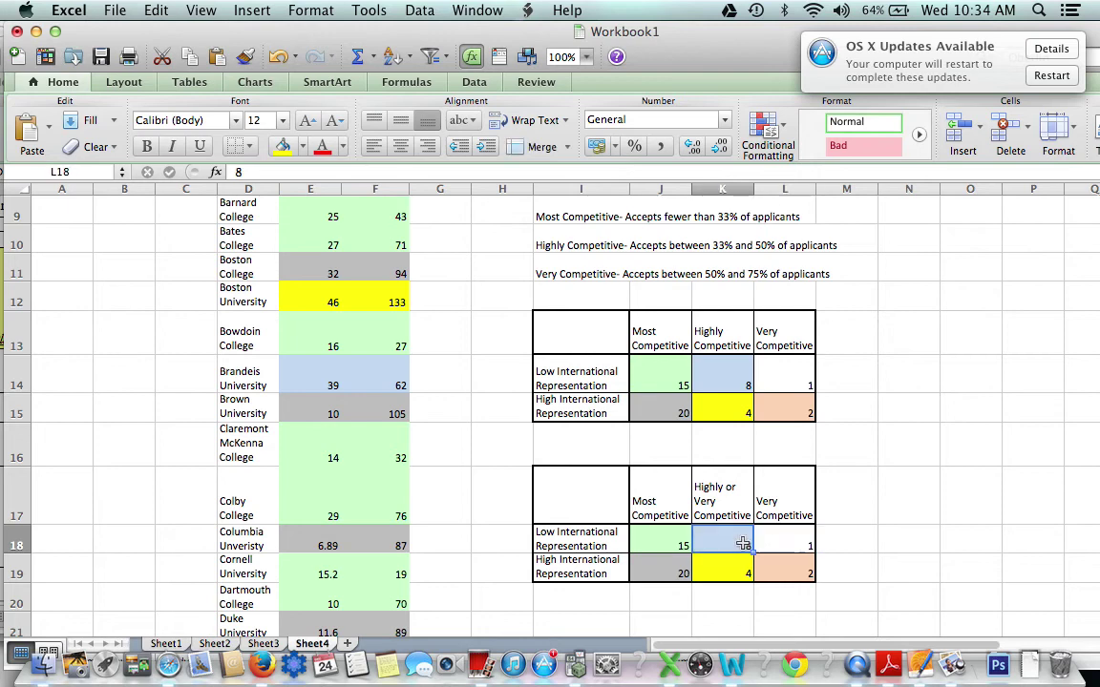
type("9")
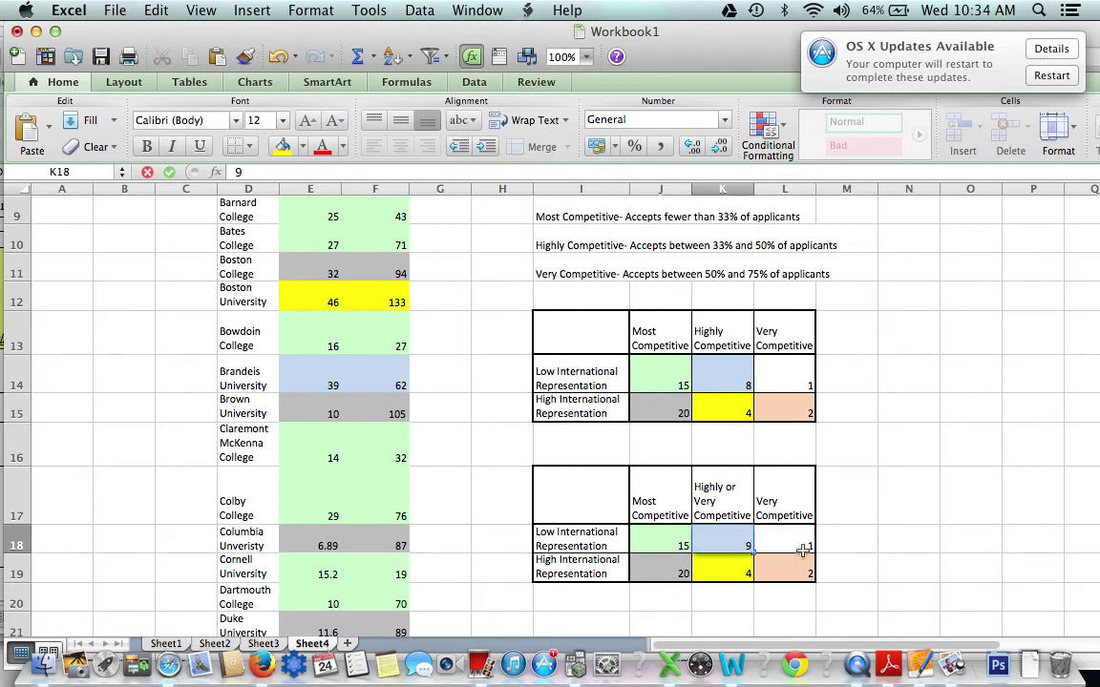
left_click(805, 549)
key("BackSpace")
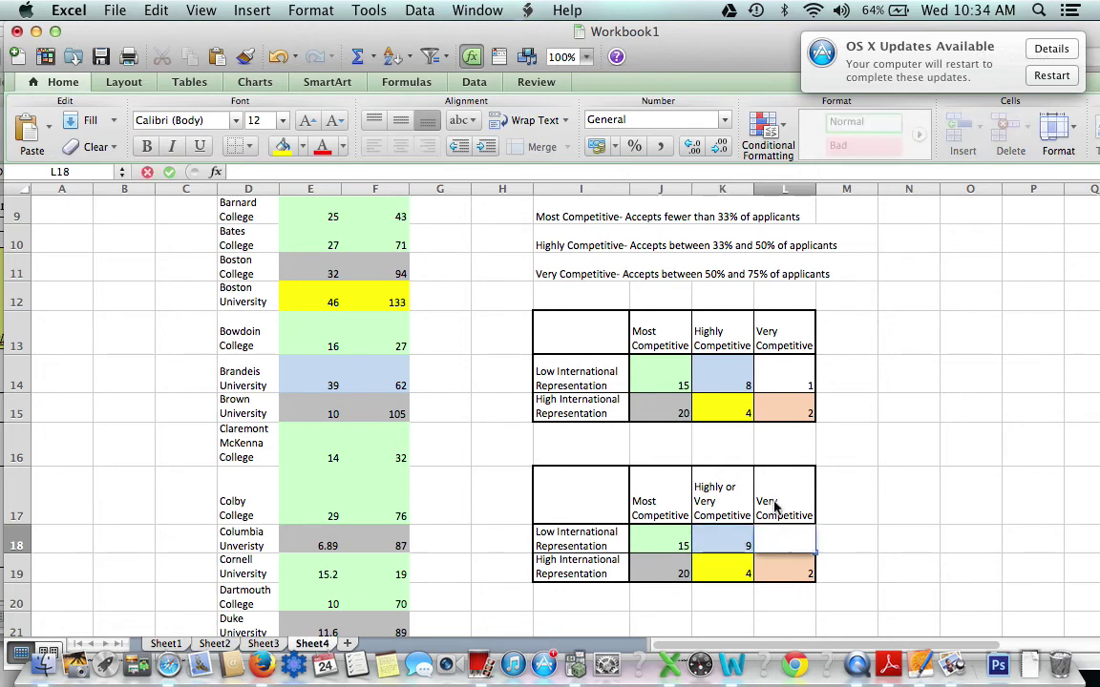
left_click(775, 506)
key("BackSpace")
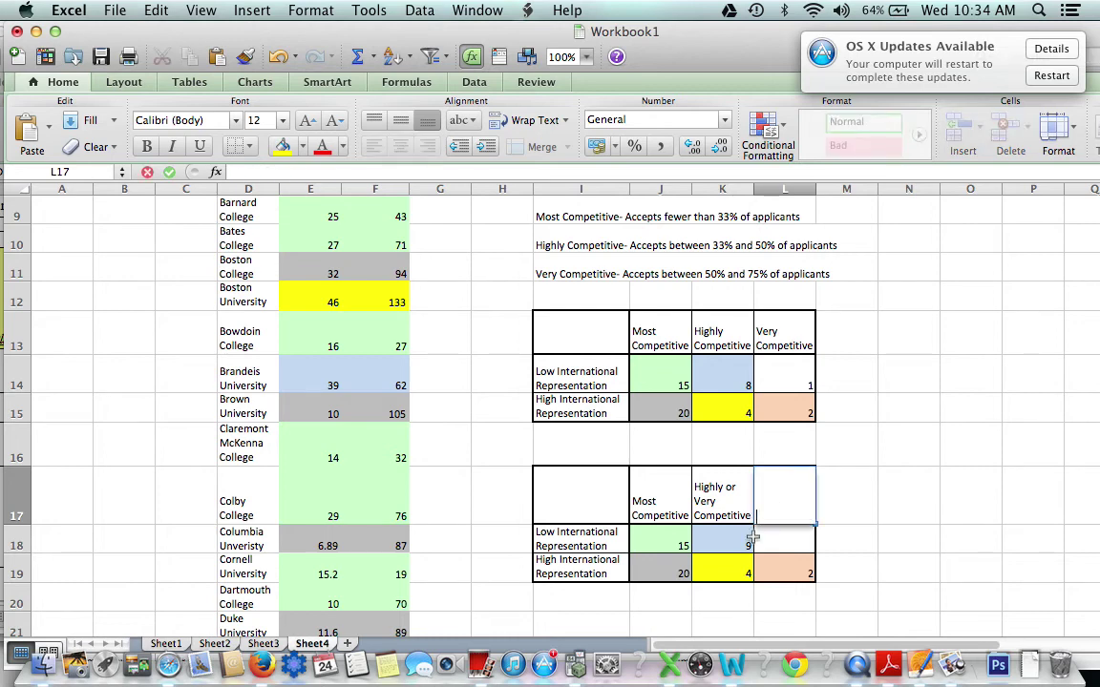
Step: Enter 6 in K19 and leave L19 empty
left_click(741, 570)
mouse_move(780, 574)
left_mouse_down()
mouse_move(729, 571)
mouse_move(778, 572)
left_mouse_up()
left_click(730, 573)
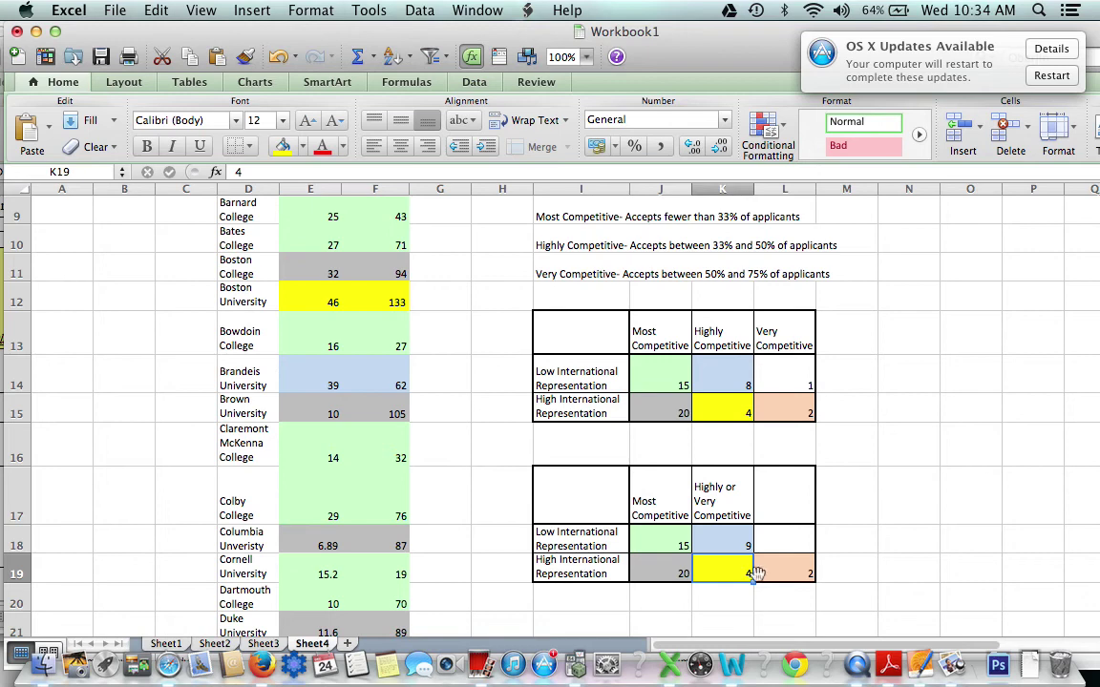
type("6")
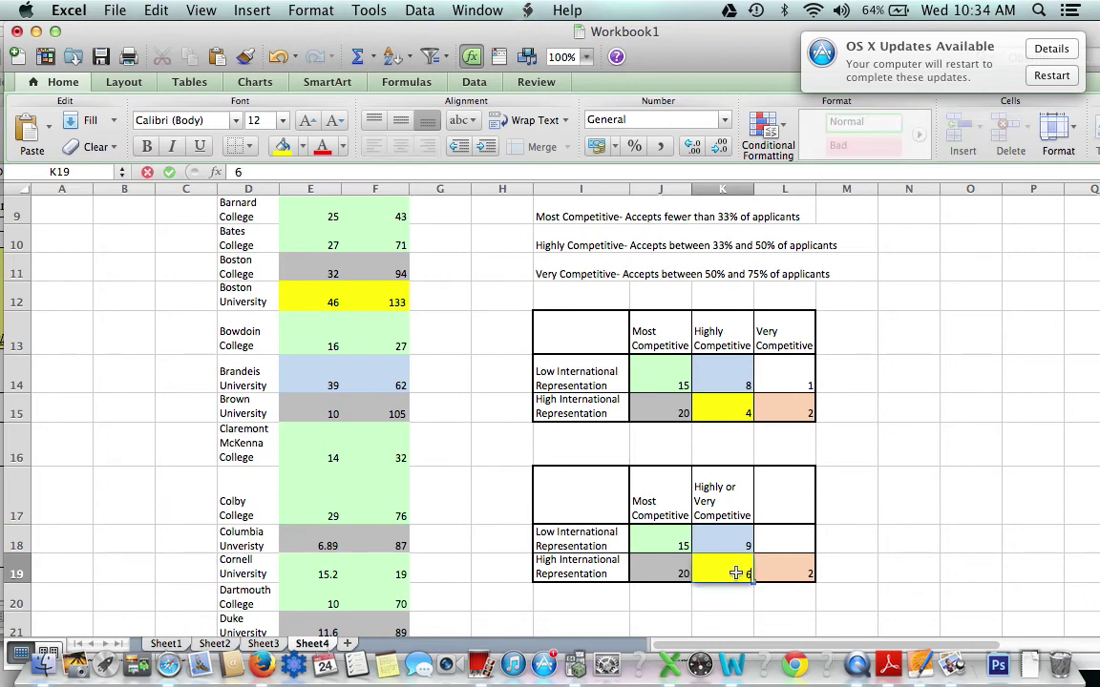
double_click(807, 569)
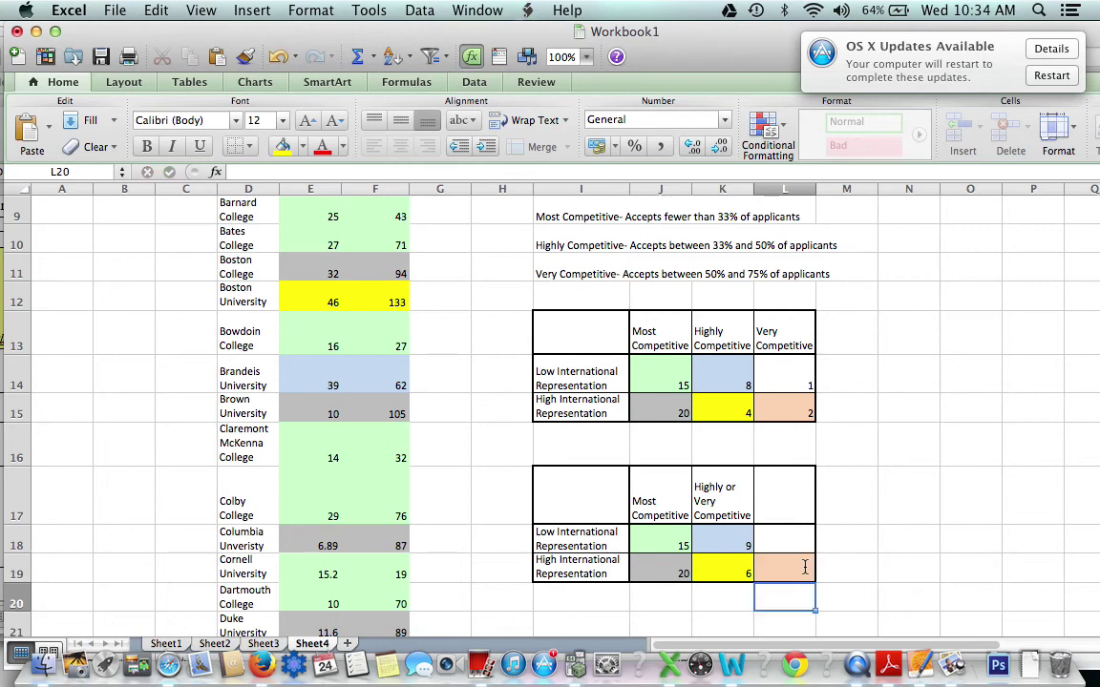
key("Return")
key("Return")
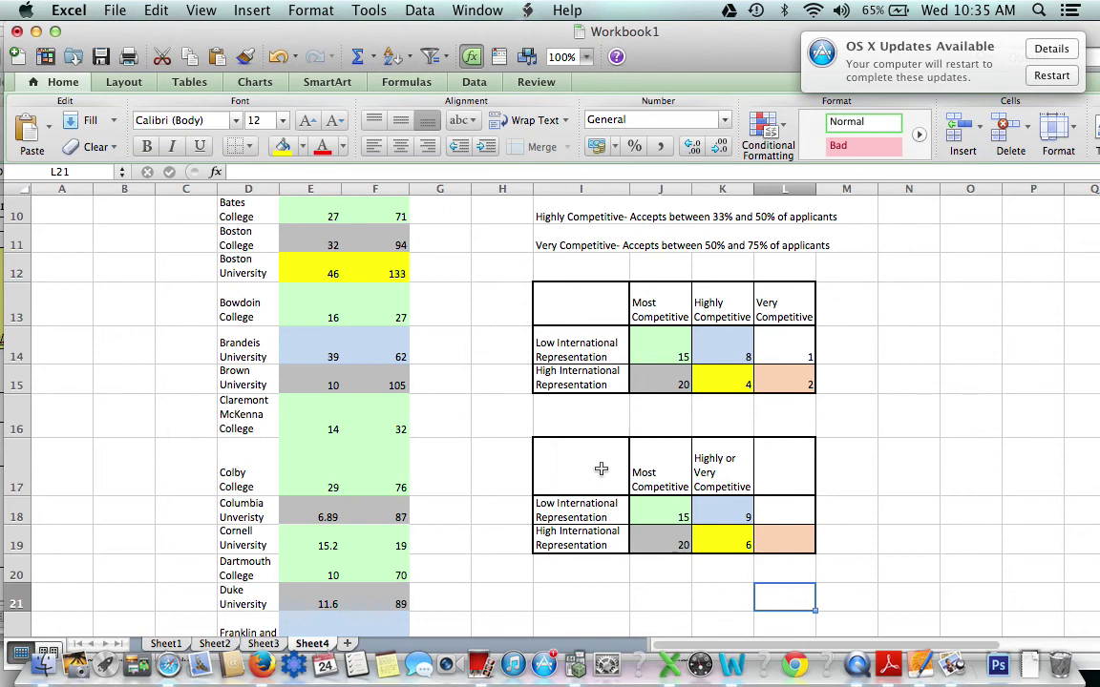
Step: Insert a clustered column chart from the combined table I17:K19
left_click_drag(601, 469, 715, 532)
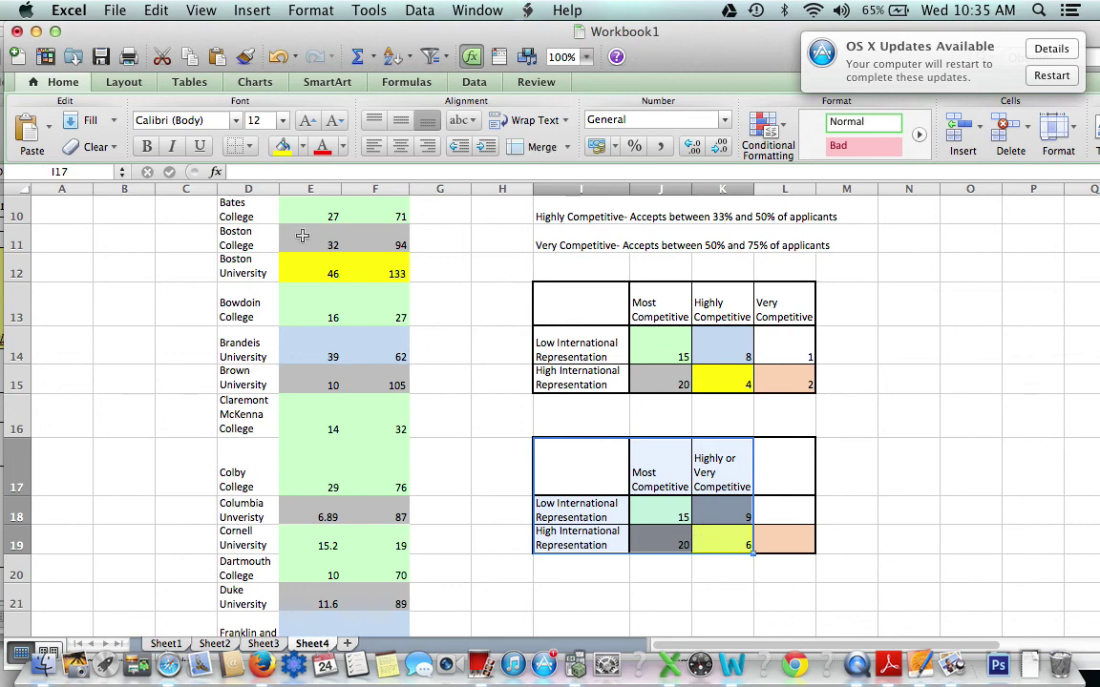
left_click(260, 89)
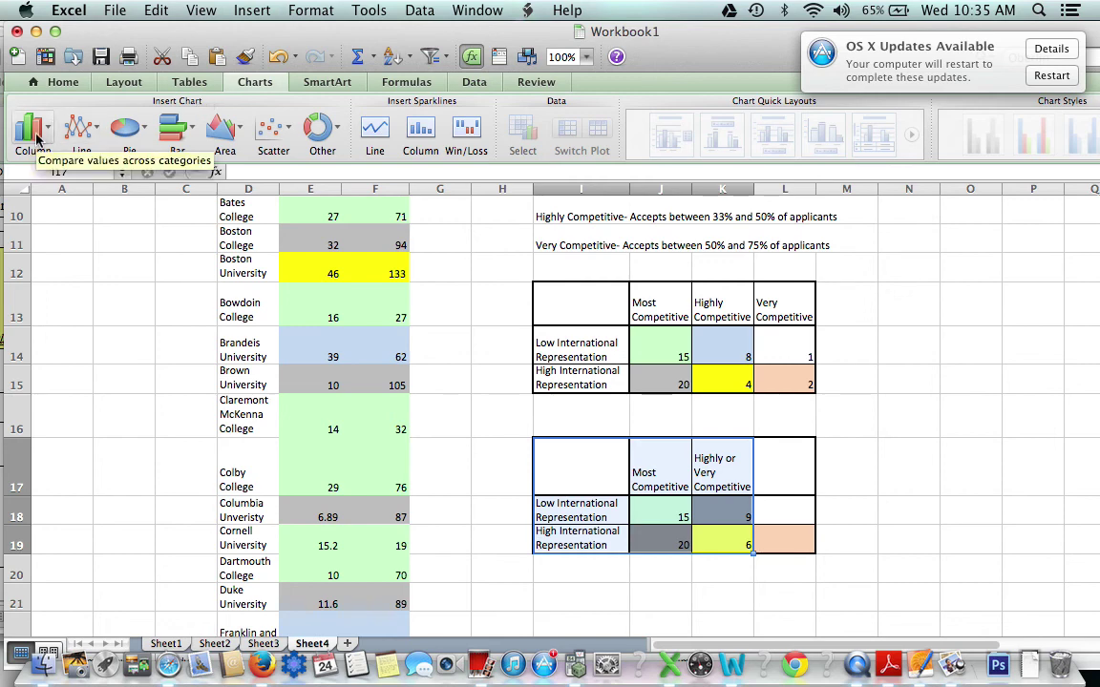
left_click(37, 139)
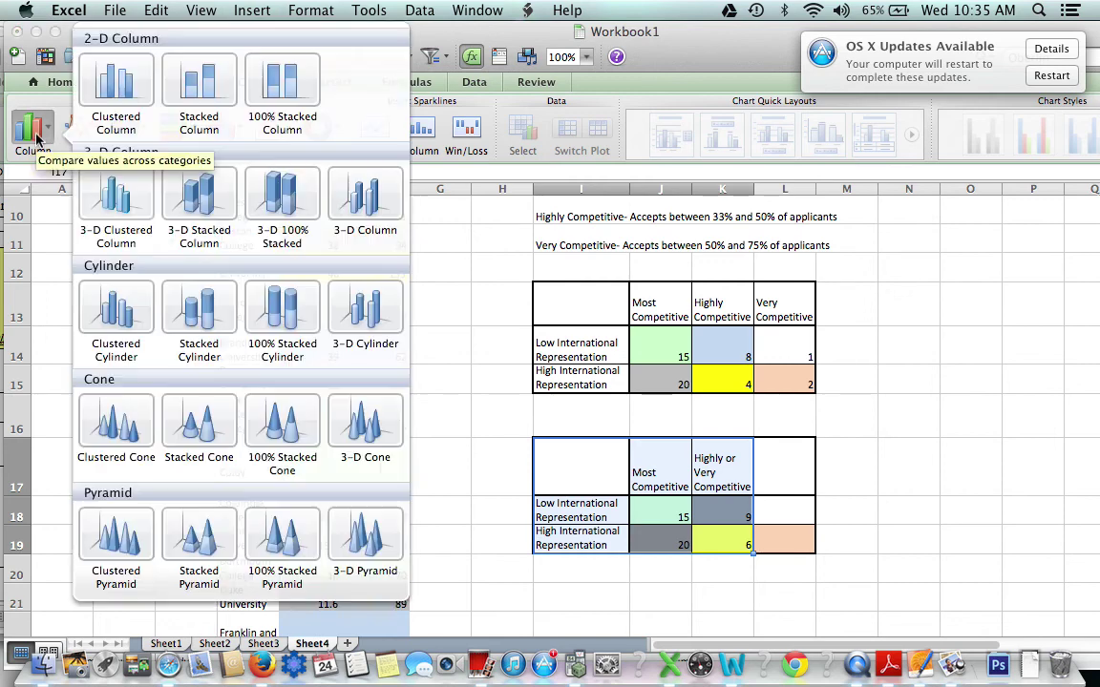
left_click(116, 84)
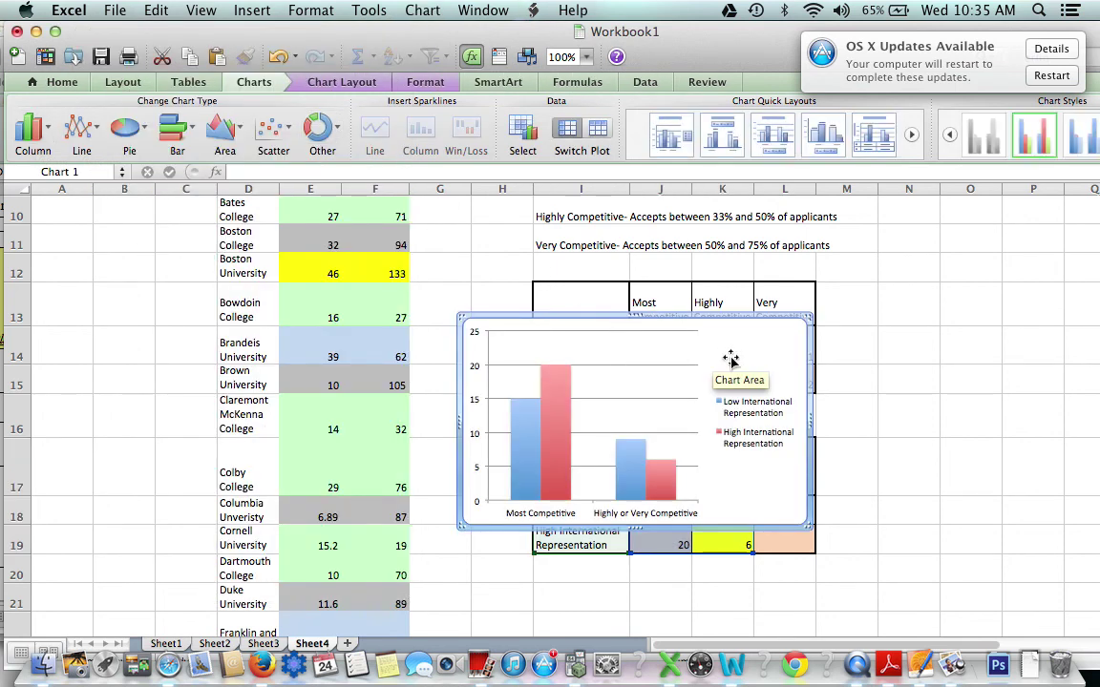
Step: Drag the chart off the tables to sit beneath the combined table at I17:K19
left_click_drag(771, 464, 837, 527)
scroll(837, 528, "down", 5)
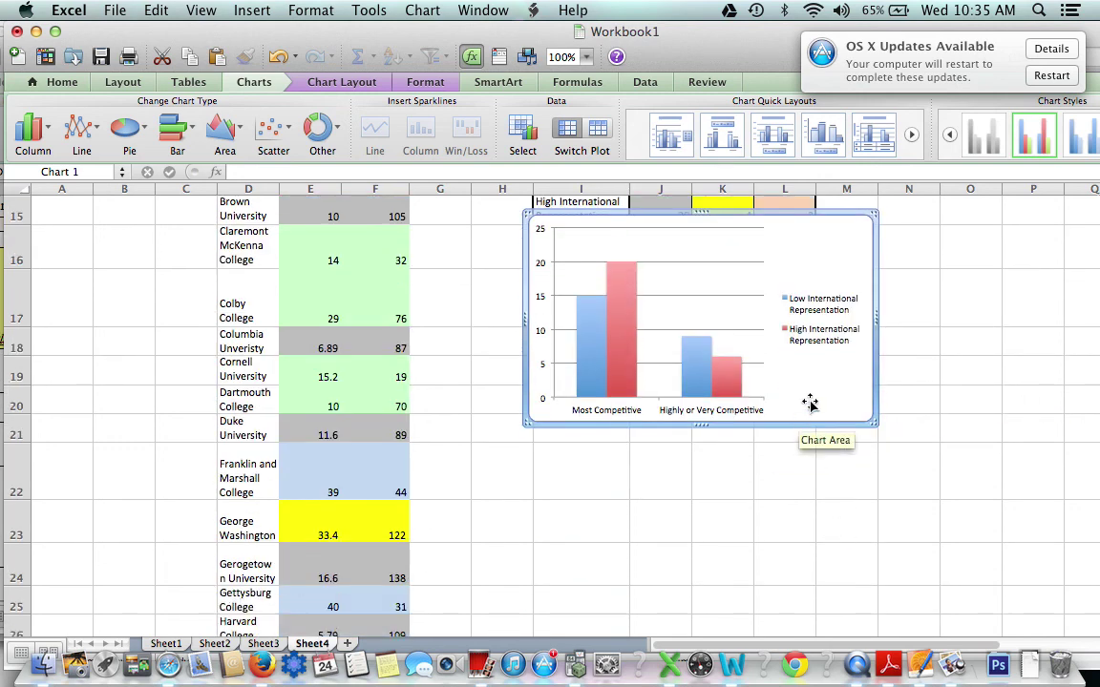
left_click_drag(807, 405, 809, 618)
scroll(813, 506, "down", 3)
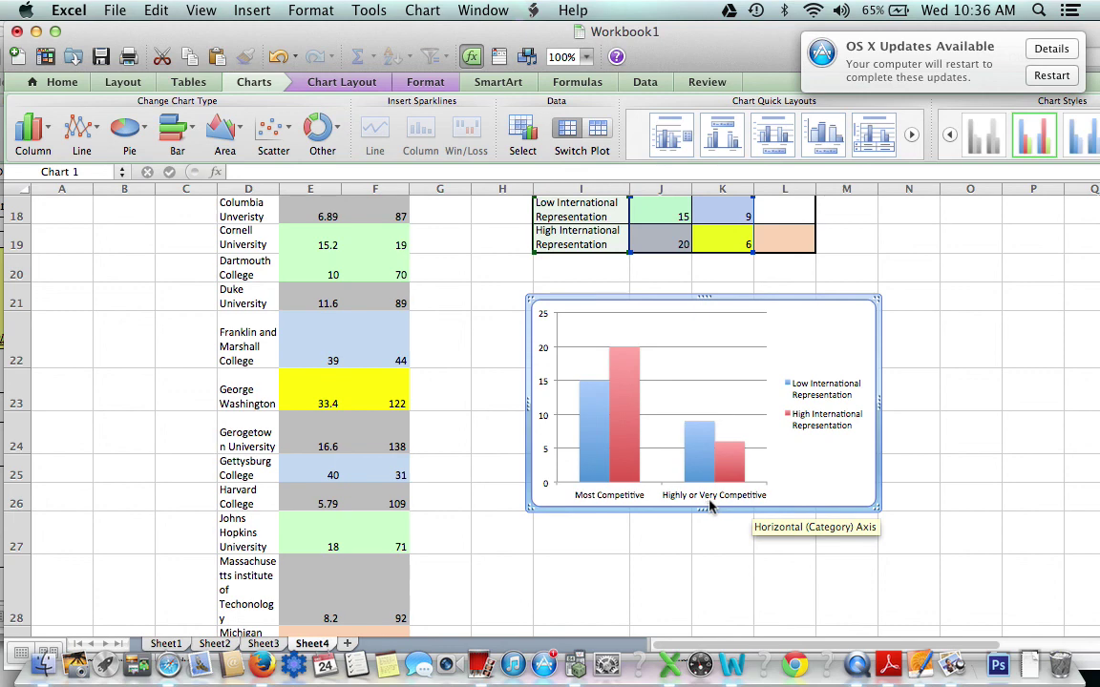
mouse_move(695, 476)
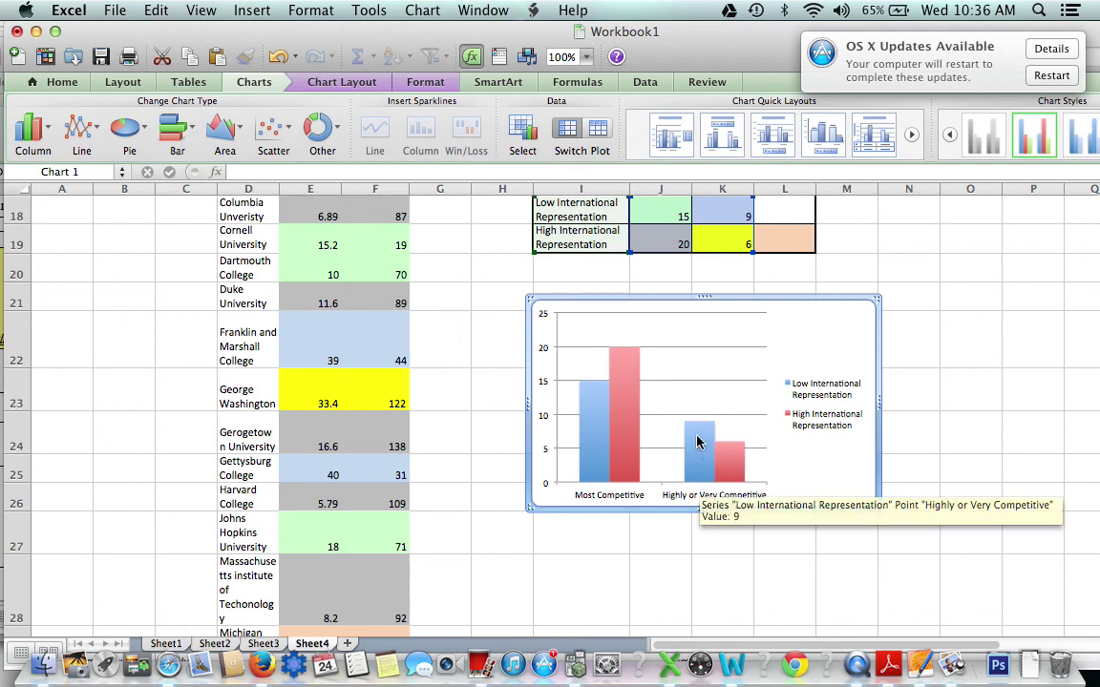